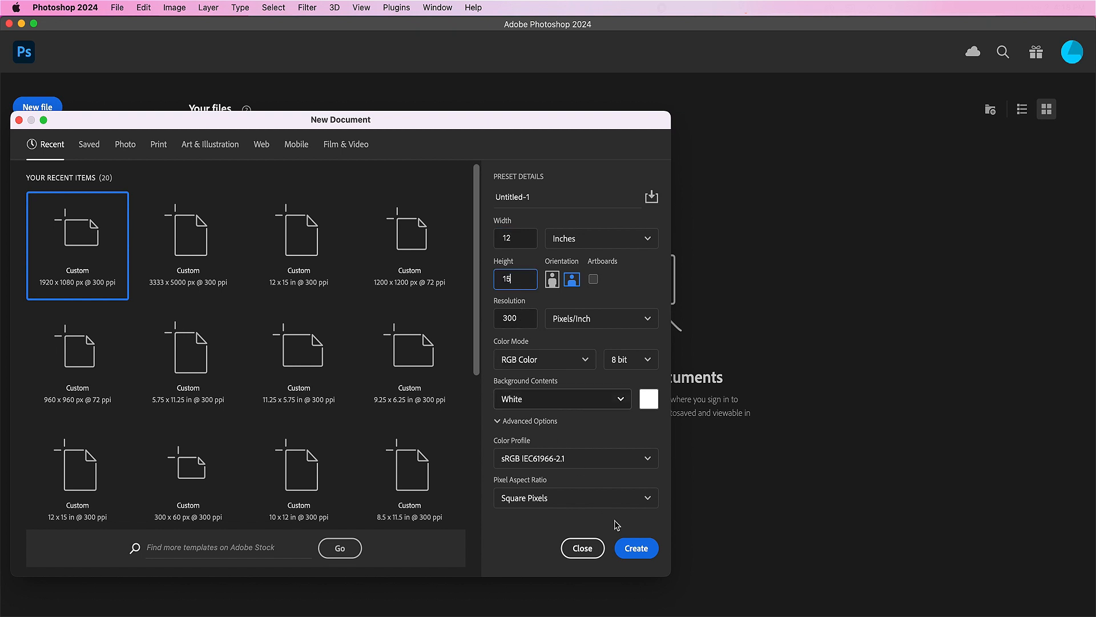
Step: Create the 12 × 15 inch, 300 ppi document and add a solid color fill layer in c6a487
{"action": "left_click", "coordinate": [628, 550]}
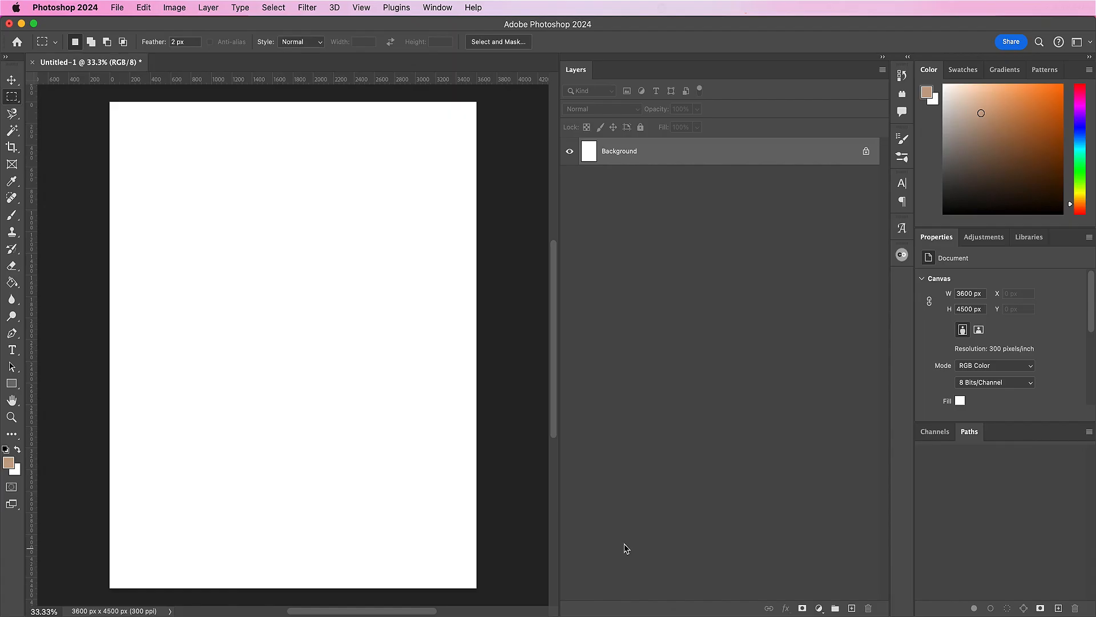
{"action": "left_click_drag", "start_coordinate": [560, 508], "coordinate": [761, 541]}
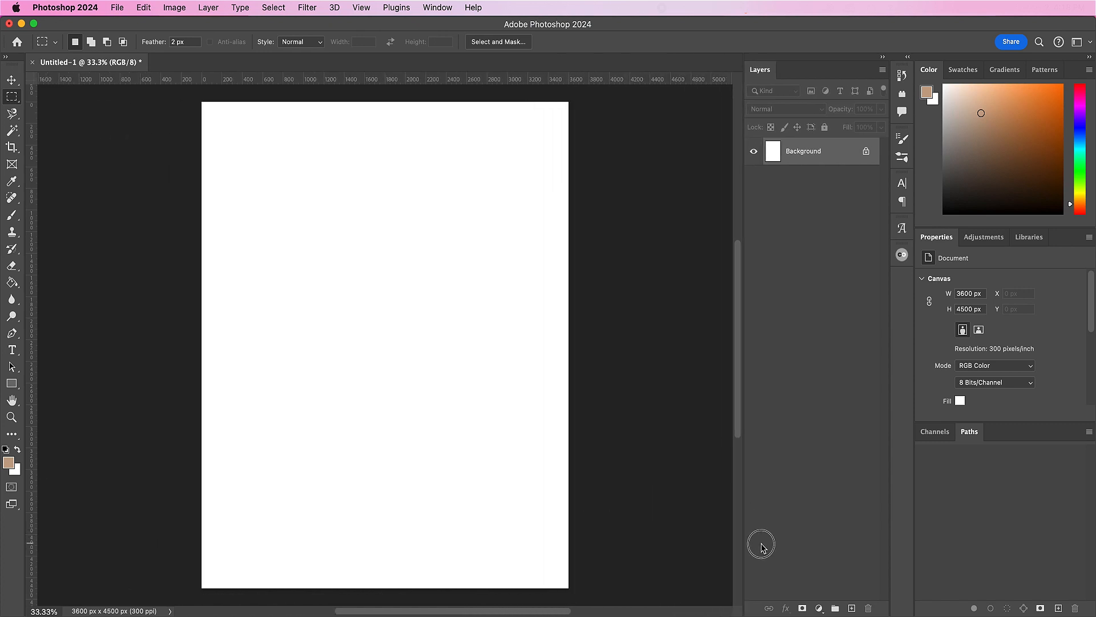
{"action": "left_click", "coordinate": [819, 608]}
{"action": "left_click", "coordinate": [833, 423]}
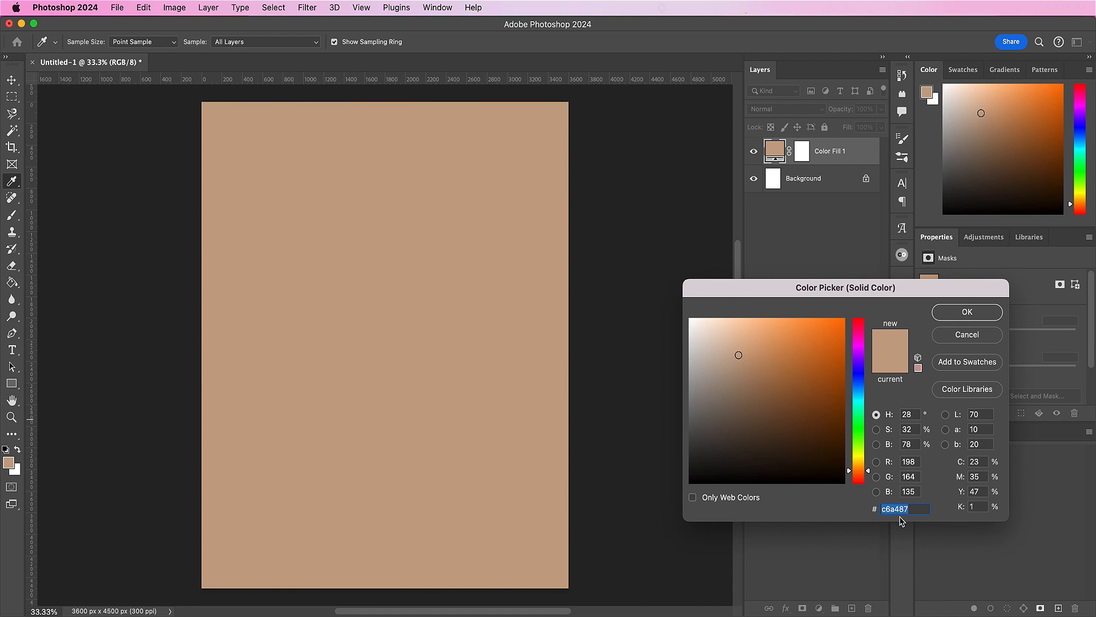
{"action": "left_click", "coordinate": [967, 312]}
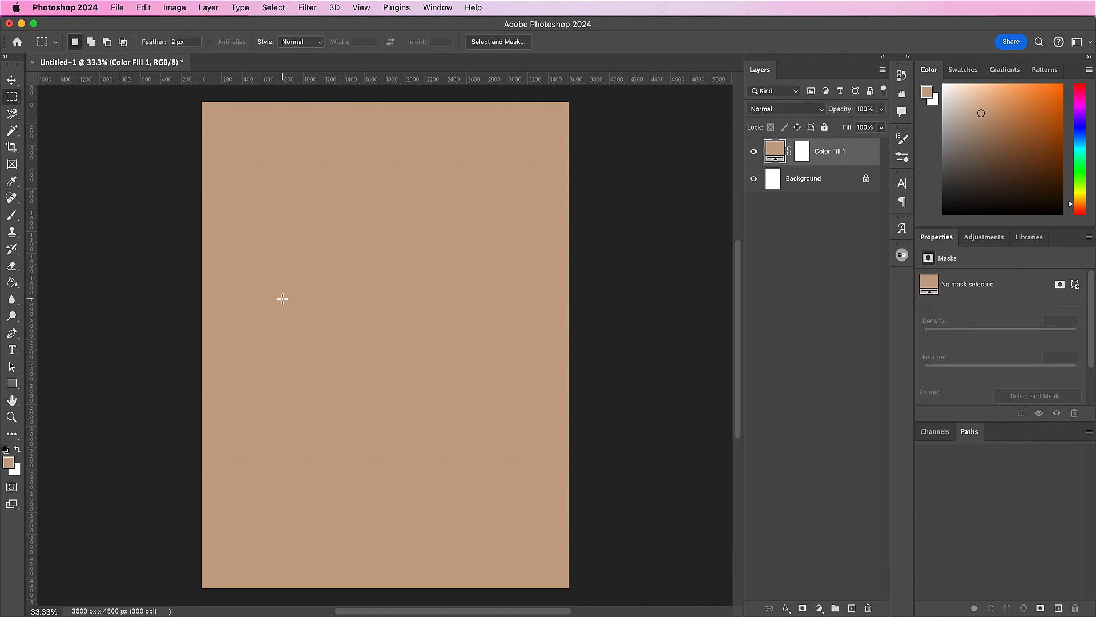
Step: Draw a rectangle shape about 2426 × 2799 px in the middle of the canvas and recolor it to f2eeeb
{"action": "key", "text": "u"}
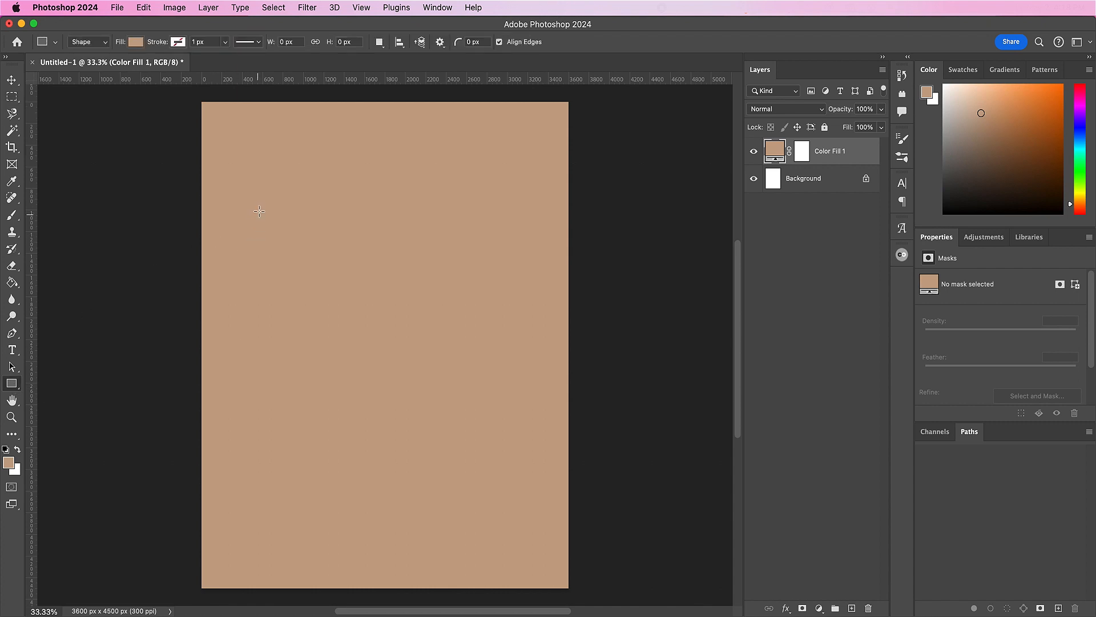
{"action": "left_click_drag", "start_coordinate": [260, 206], "coordinate": [509, 508]}
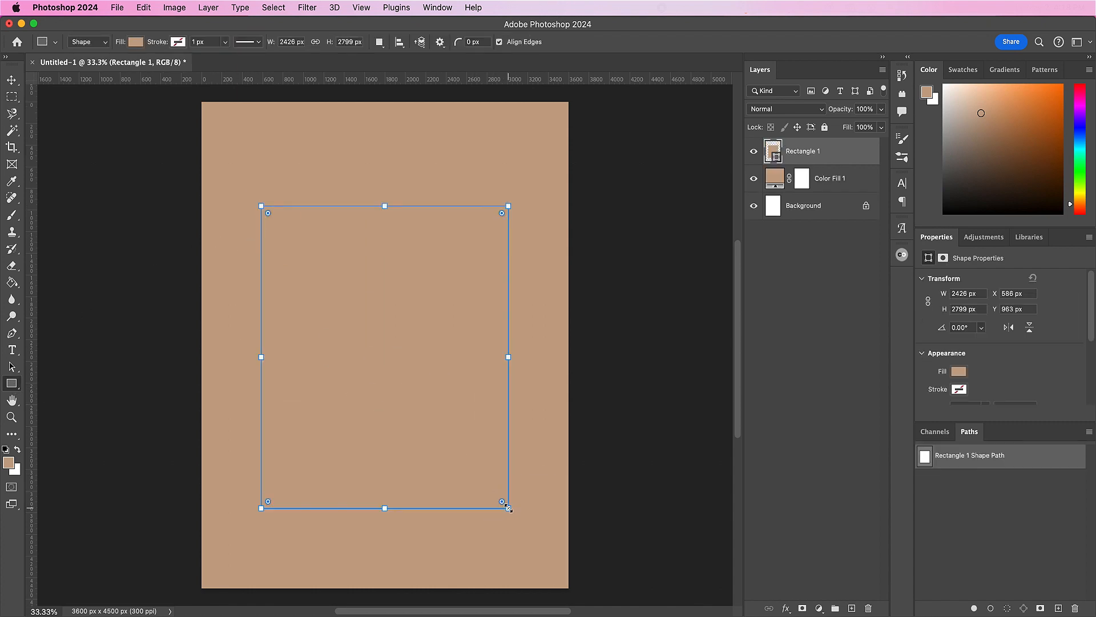
{"action": "double_click", "coordinate": [772, 151]}
{"action": "left_click", "coordinate": [693, 325]}
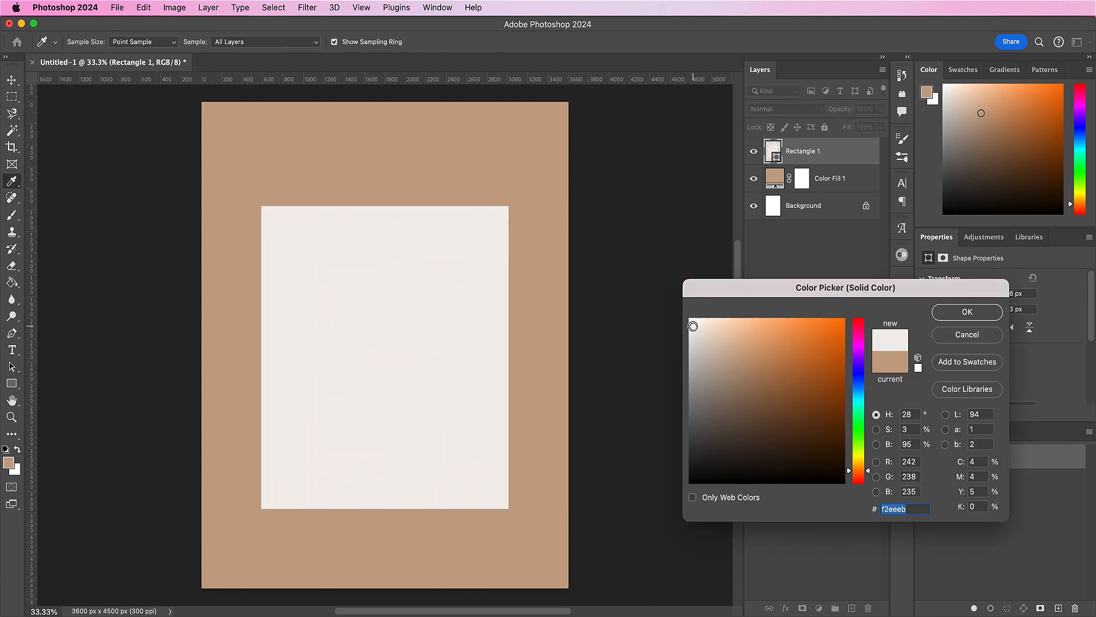
{"action": "key", "text": "Return"}
Step: Set the rectangle's width to 1994 px and its height to 2992 px
{"action": "left_click", "coordinate": [961, 294]}
{"action": "type", "text": "1994"}
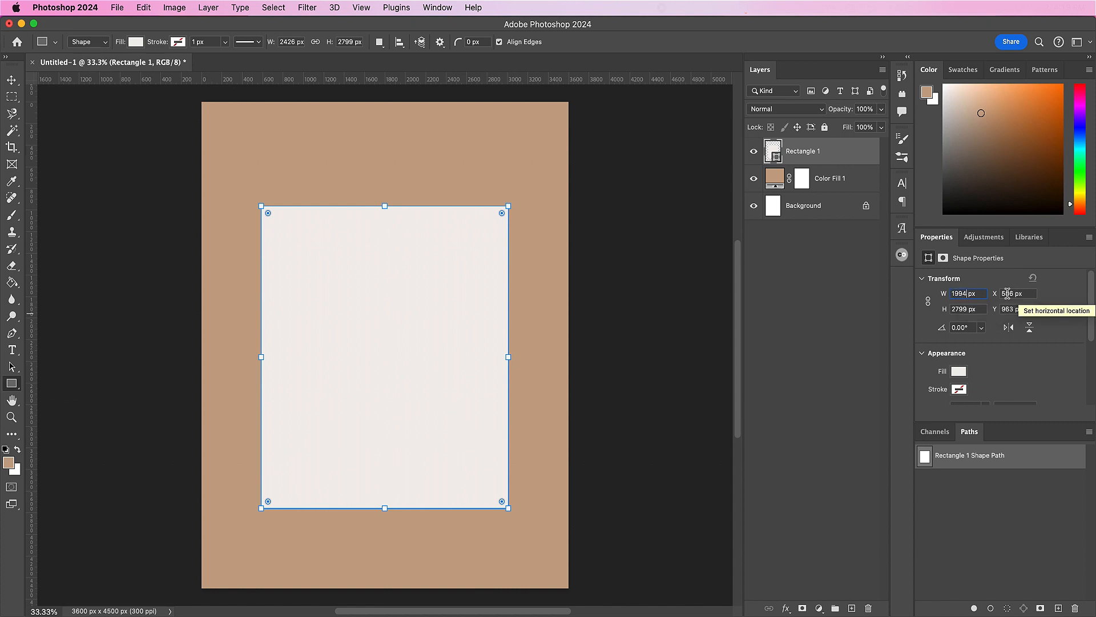
{"action": "left_click", "coordinate": [960, 309]}
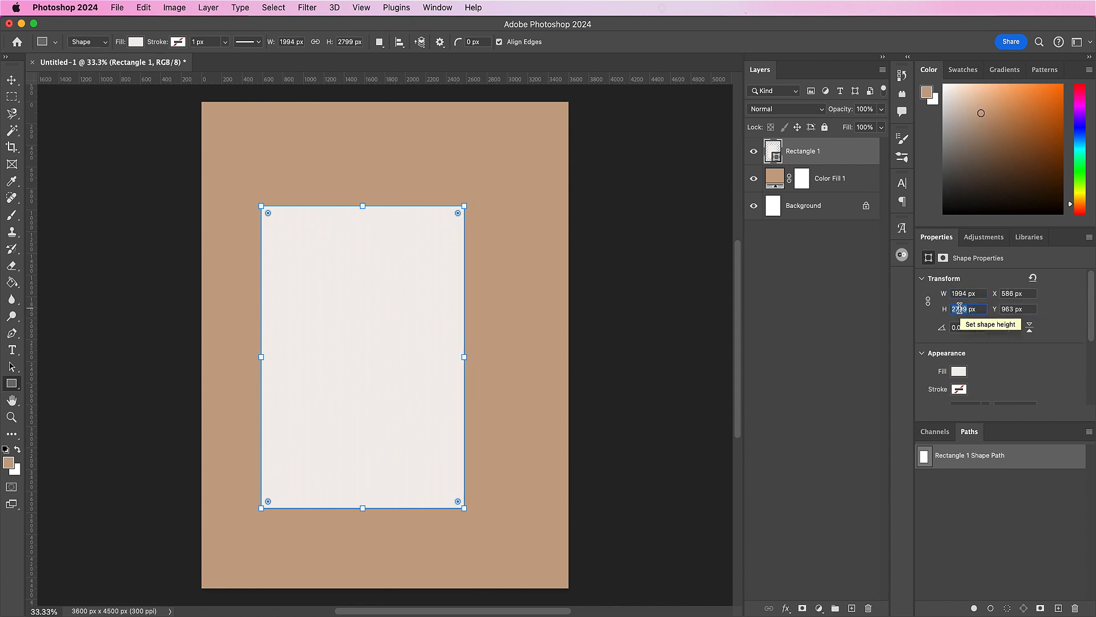
{"action": "type", "text": "2"}
{"action": "key", "text": "Return"}
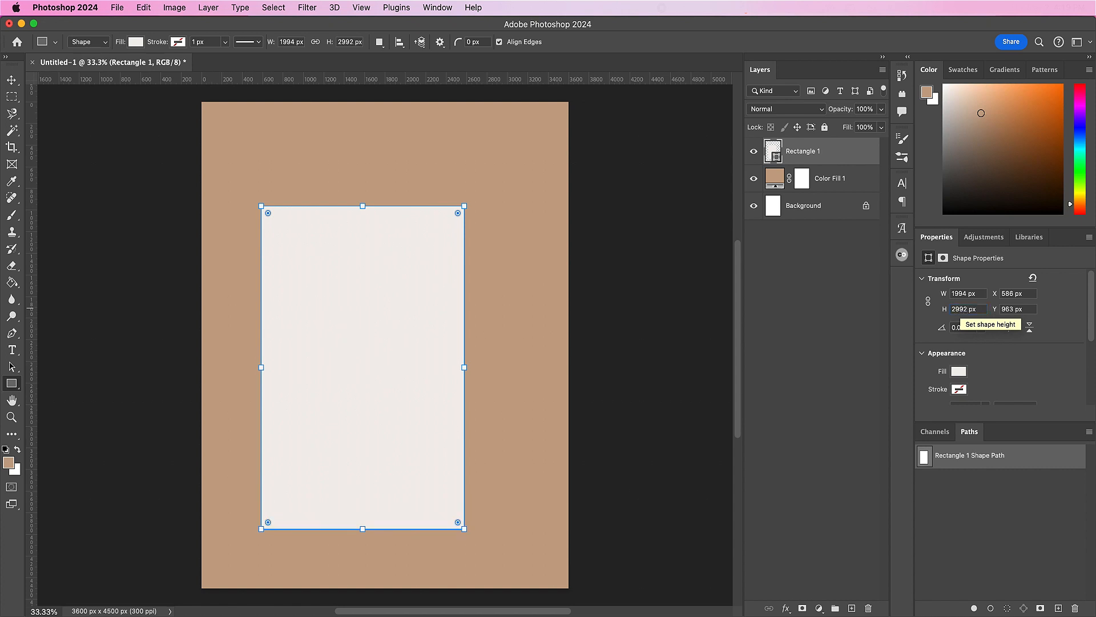
Step: Rename the rectangle layer as Photo and convert it to a smart object
{"action": "double_click", "coordinate": [812, 152]}
{"action": "type", "text": "Photo"}
{"action": "key", "text": "Return"}
{"action": "right_click", "coordinate": [819, 154]}
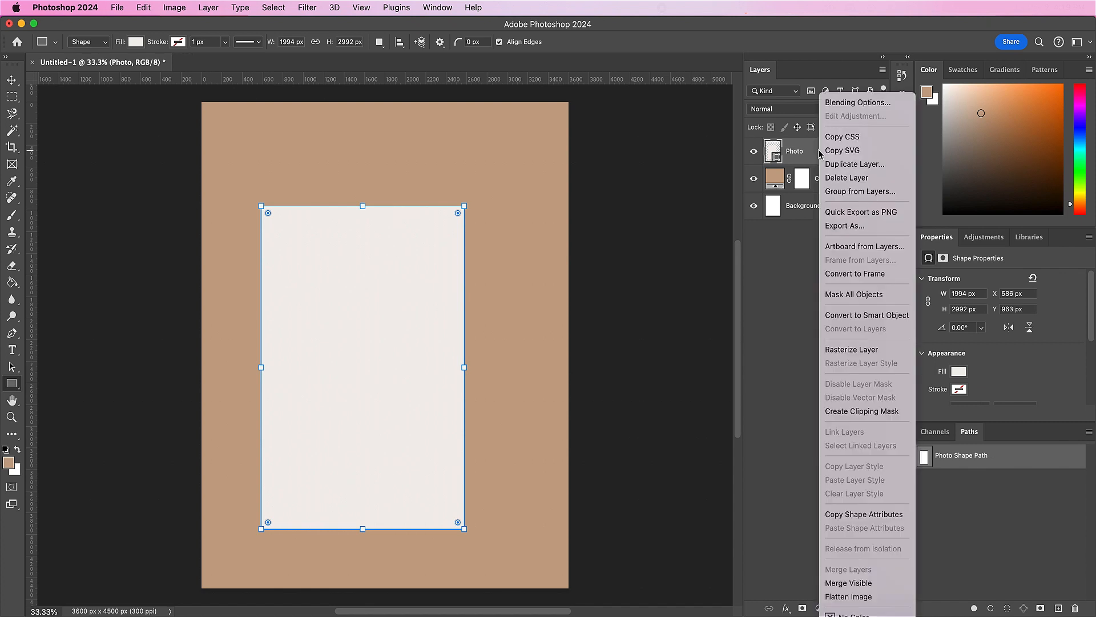
{"action": "left_click", "coordinate": [833, 317]}
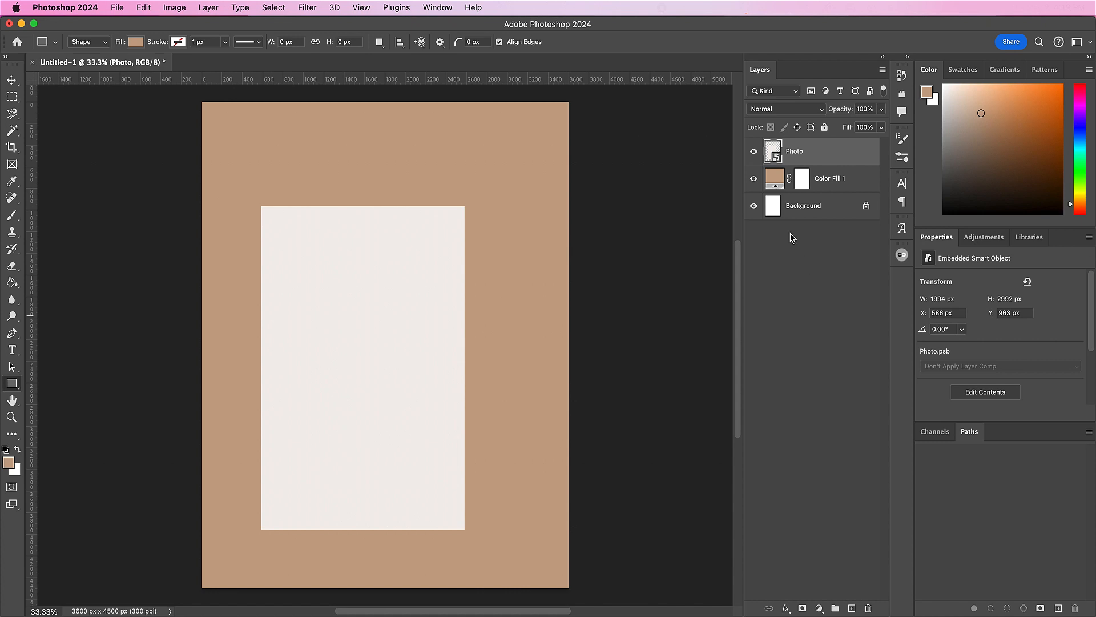
Step: Open the Photo smart object's contents and bring in the image from AdobeStock_688845647.jpg as a new layer covering the canvas
{"action": "double_click", "coordinate": [772, 153]}
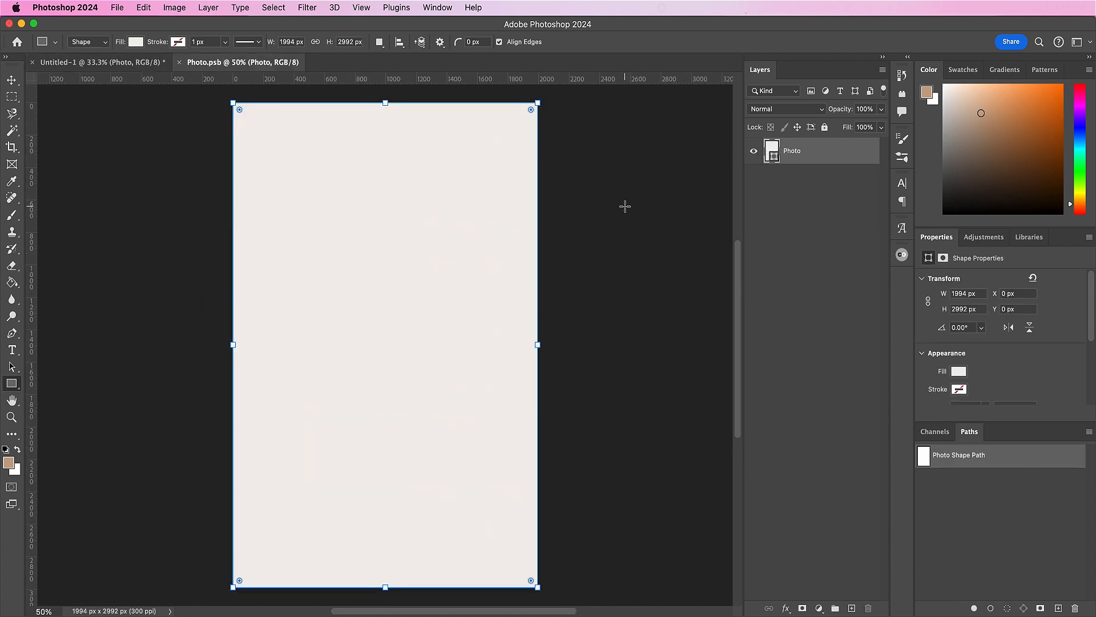
{"action": "key", "text": "v"}
{"action": "key", "text": "super+o"}
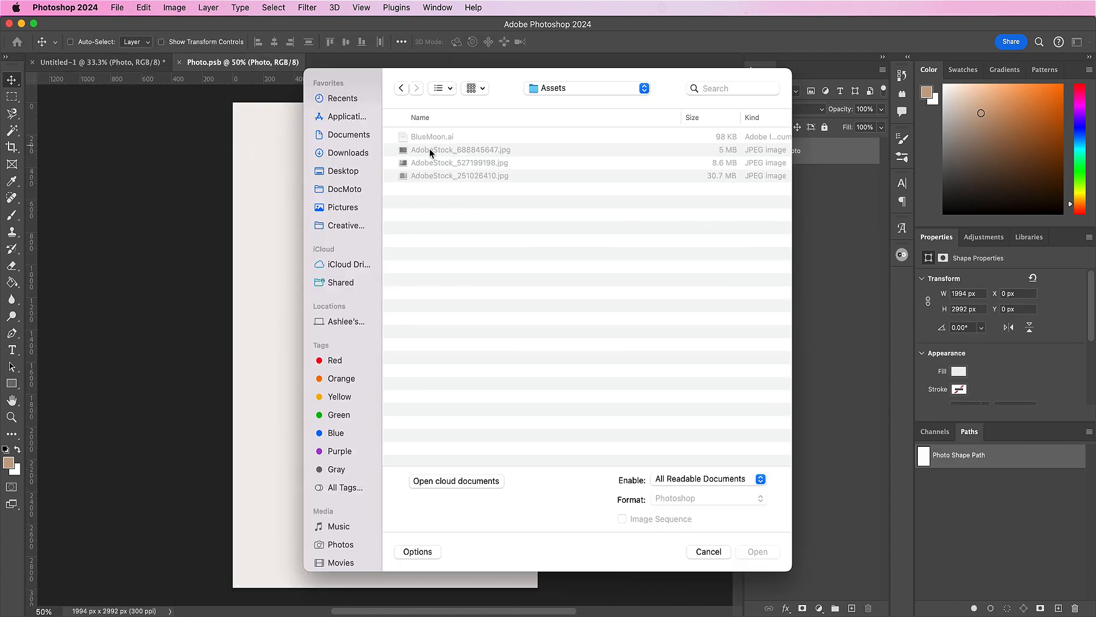
{"action": "left_click", "coordinate": [430, 152]}
{"action": "double_click", "coordinate": [430, 152]}
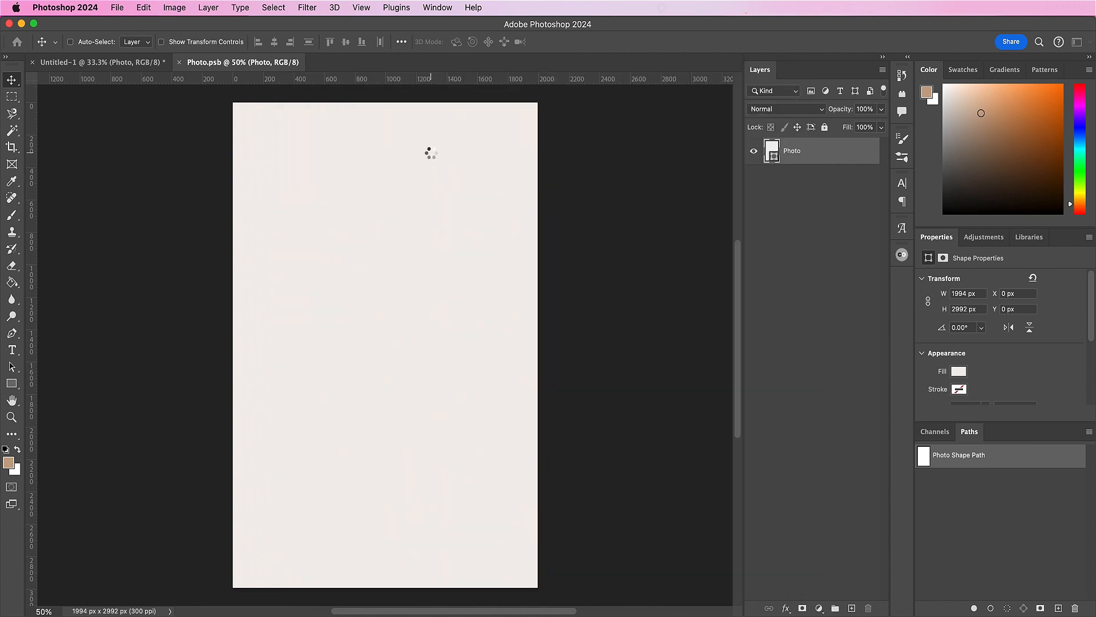
{"action": "left_click_drag", "start_coordinate": [465, 217], "coordinate": [386, 255]}
{"action": "left_click_drag", "start_coordinate": [391, 293], "coordinate": [390, 384]}
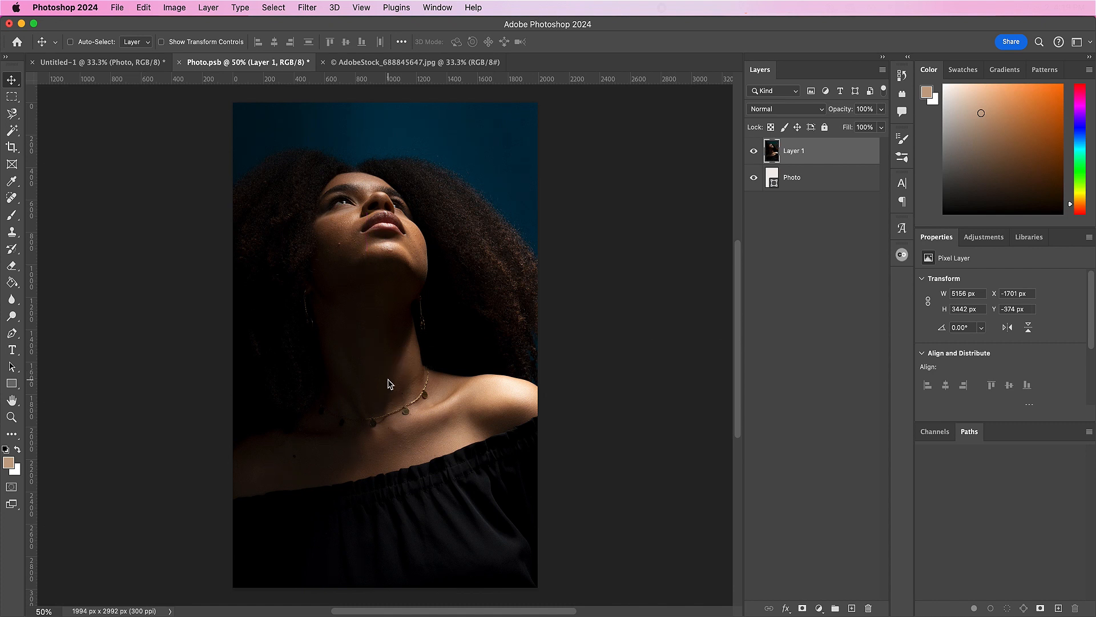
Step: Scale the portrait down to about 86.93% with linked proportions so its top and bottom edges meet the canvas edges
{"action": "key", "text": "cmd+t"}
{"action": "scroll", "coordinate": [390, 323], "scroll_direction": "up", "scroll_amount": 3}
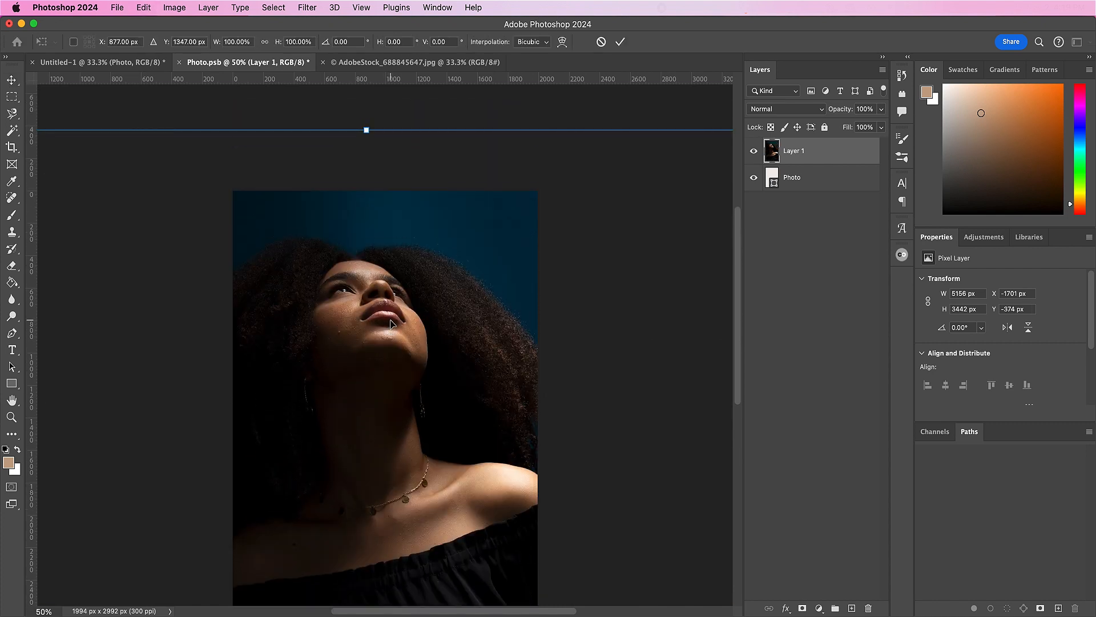
{"action": "left_click_drag", "start_coordinate": [366, 130], "coordinate": [372, 186]}
{"action": "key", "text": "cmd+z"}
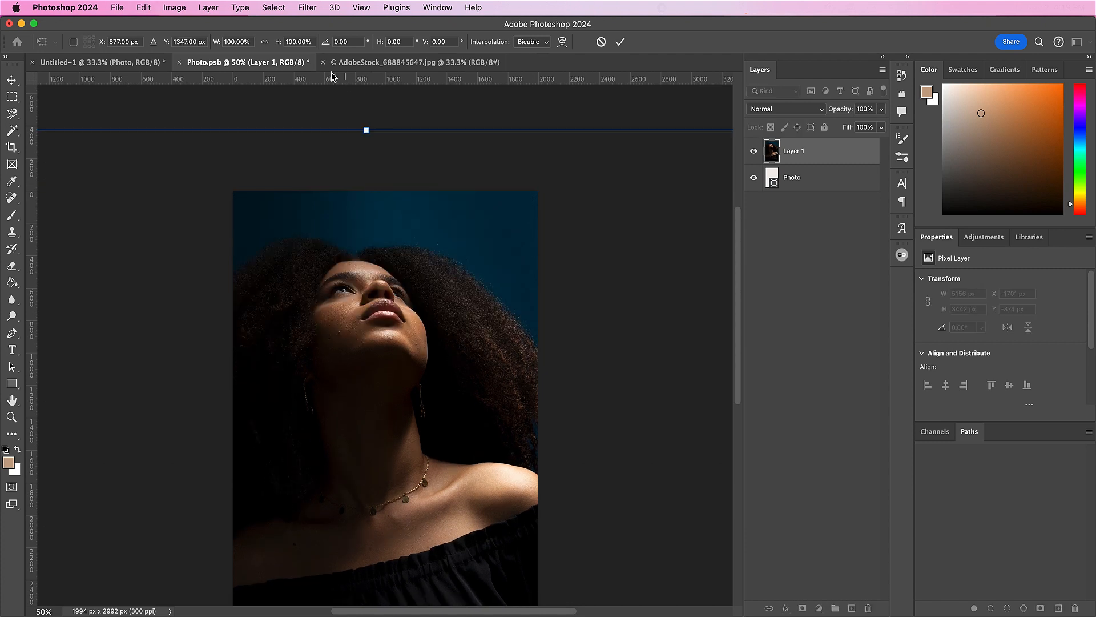
{"action": "left_click", "coordinate": [264, 43]}
{"action": "left_click_drag", "start_coordinate": [366, 130], "coordinate": [368, 192]}
{"action": "scroll", "coordinate": [368, 193], "scroll_direction": "down", "scroll_amount": 2}
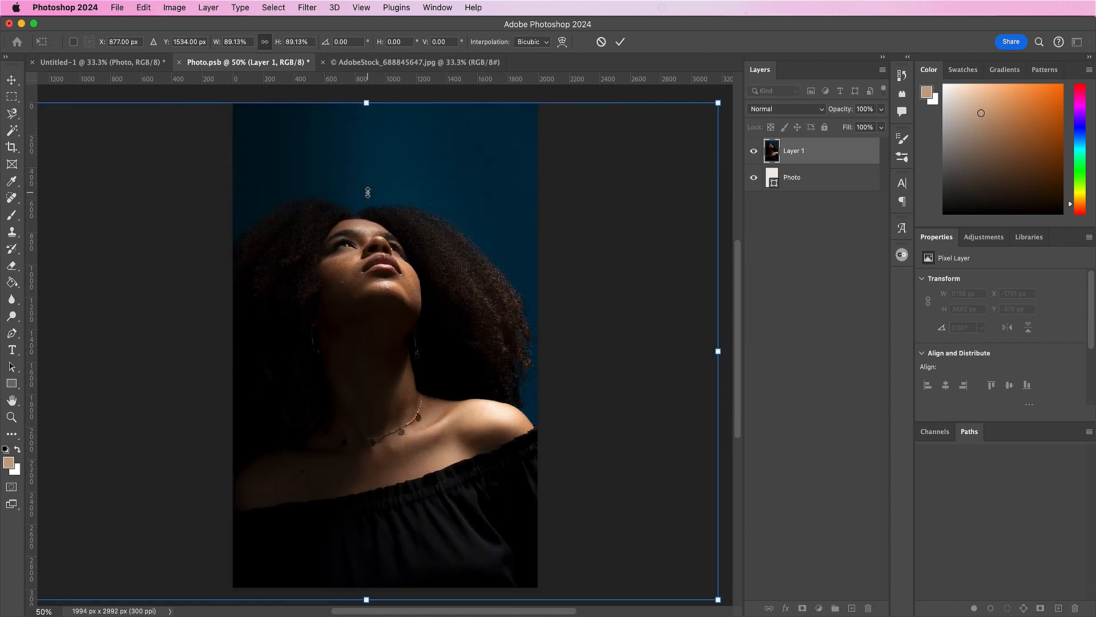
{"action": "scroll", "coordinate": [368, 193], "scroll_direction": "up", "scroll_amount": 1}
{"action": "scroll", "coordinate": [363, 501], "scroll_direction": "down", "scroll_amount": 1}
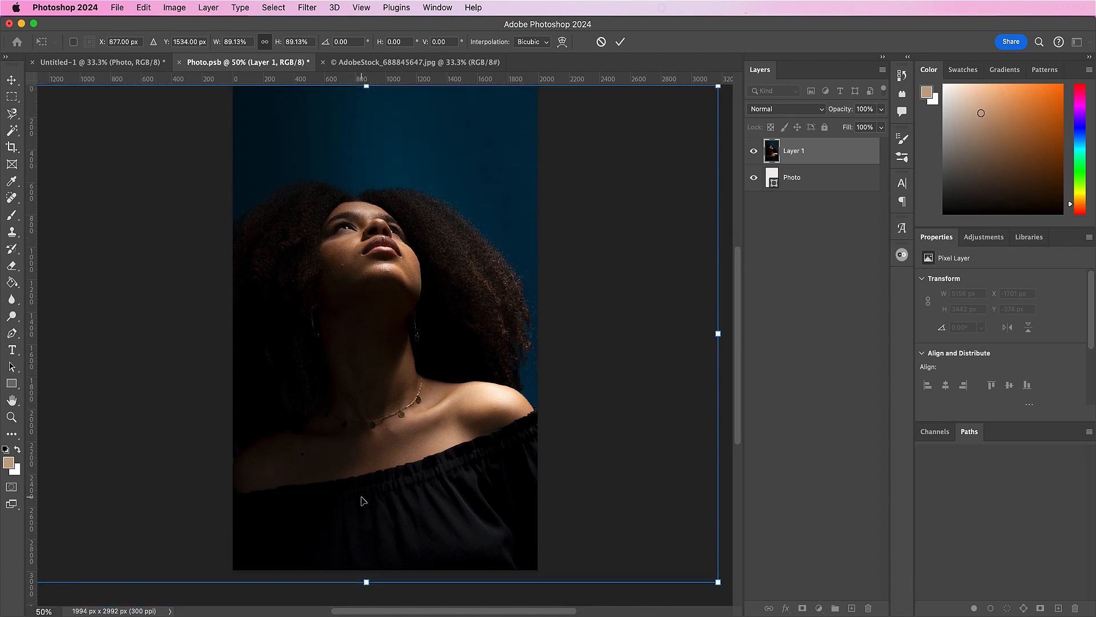
{"action": "left_click_drag", "start_coordinate": [366, 581], "coordinate": [366, 570]}
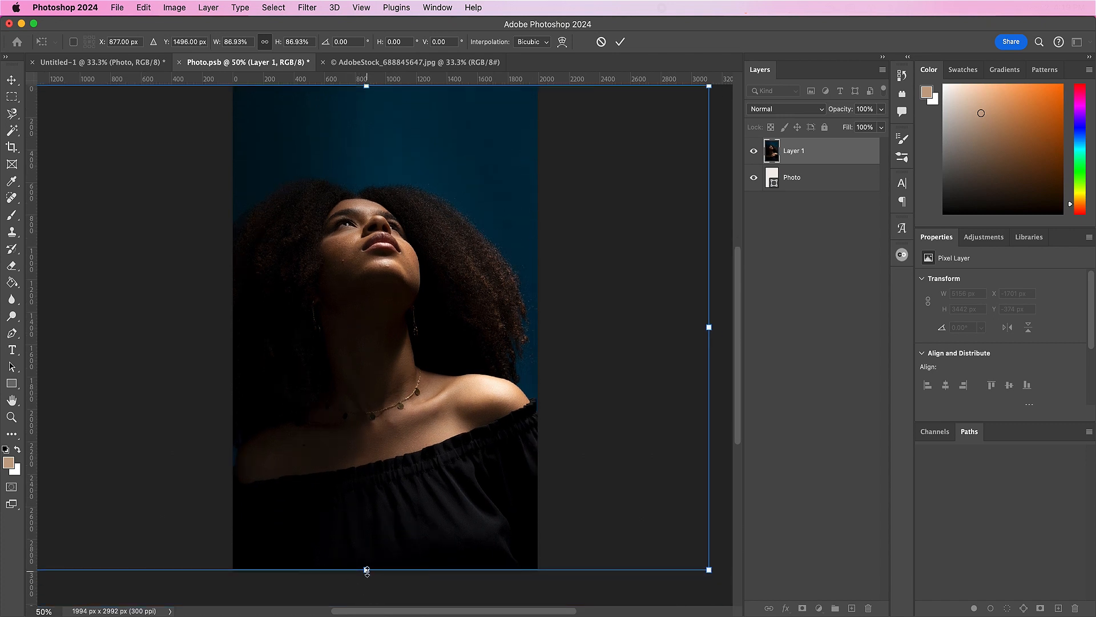
Step: Move the portrait rightward to about X 1037 px, centering the woman in the canvas, and apply the transform
{"action": "left_click_drag", "start_coordinate": [392, 493], "coordinate": [415, 493]}
{"action": "key", "text": "shift+Right"}
{"action": "key", "text": "shift+Right"}
{"action": "key", "text": "shift+Right"}
{"action": "key", "text": "shift+Right"}
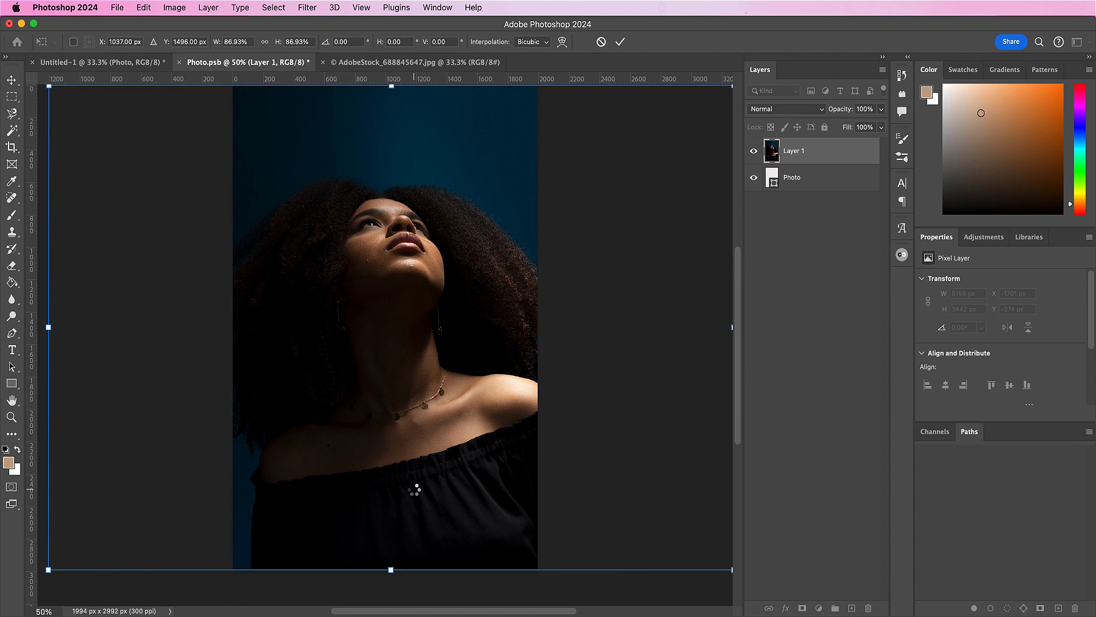
{"action": "key", "text": "Return"}
{"action": "scroll", "coordinate": [415, 494], "scroll_direction": "up", "scroll_amount": 1}
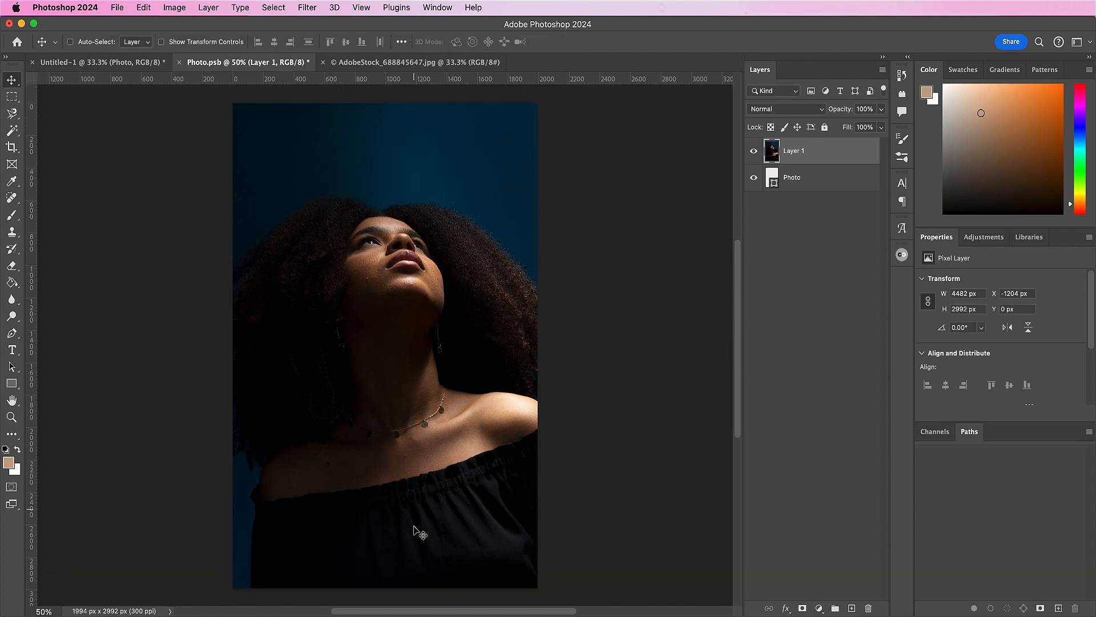
Step: Switch to Illustrator and copy the whole "Once in a Blue Moon" lettering from BlueMoon.ai
{"action": "left_click", "coordinate": [505, 615]}
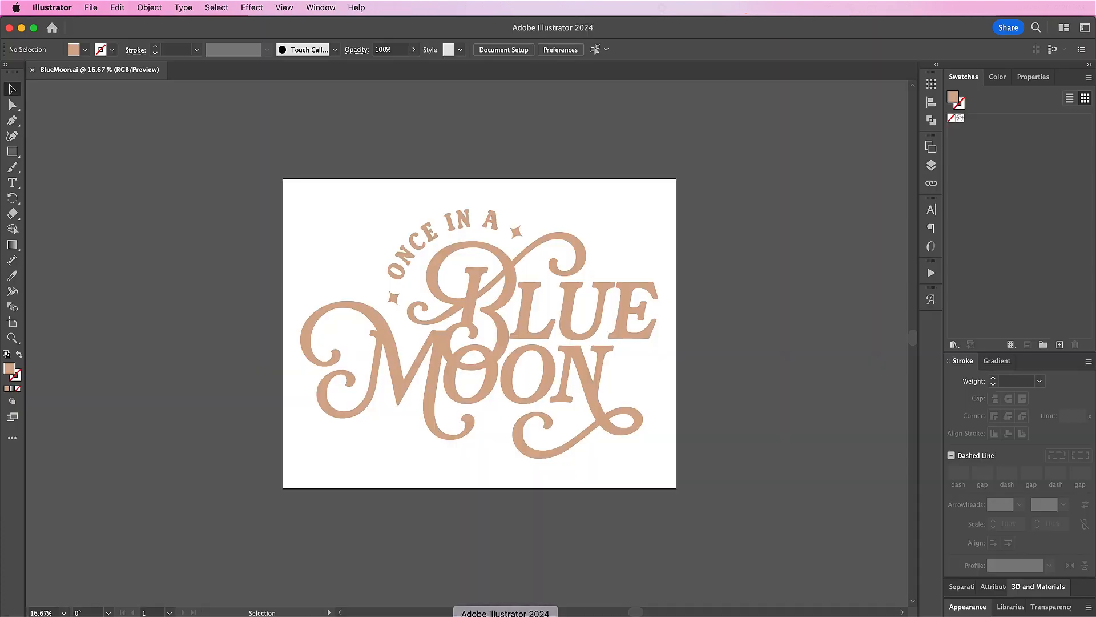
{"action": "left_click", "coordinate": [317, 197]}
{"action": "left_click_drag", "start_coordinate": [317, 197], "coordinate": [693, 499]}
{"action": "left_click", "coordinate": [113, 7]}
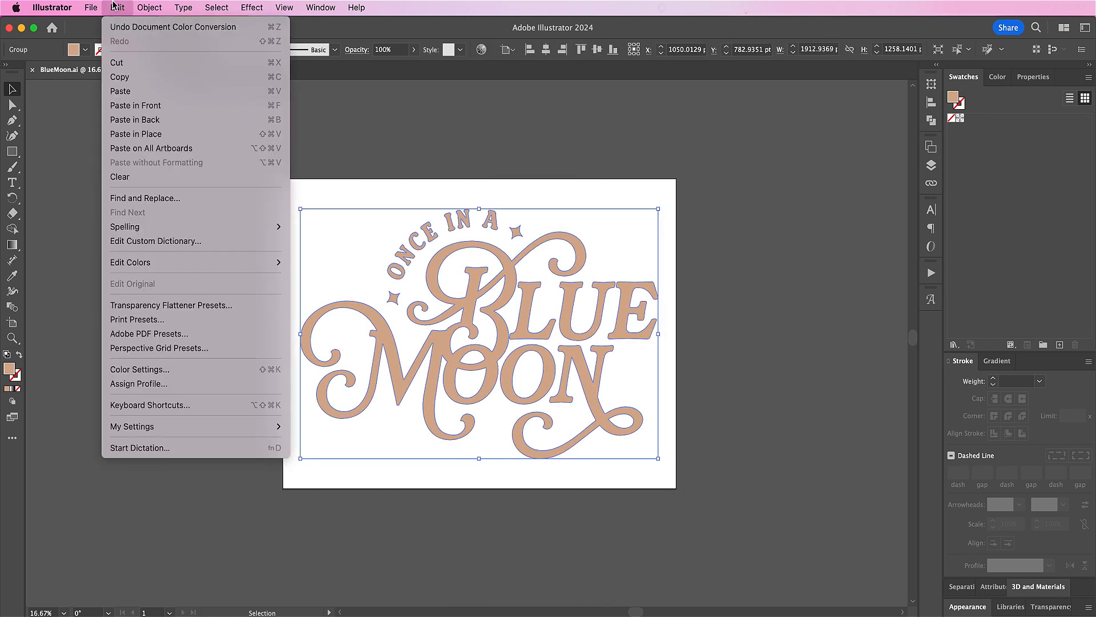
{"action": "left_click", "coordinate": [129, 76]}
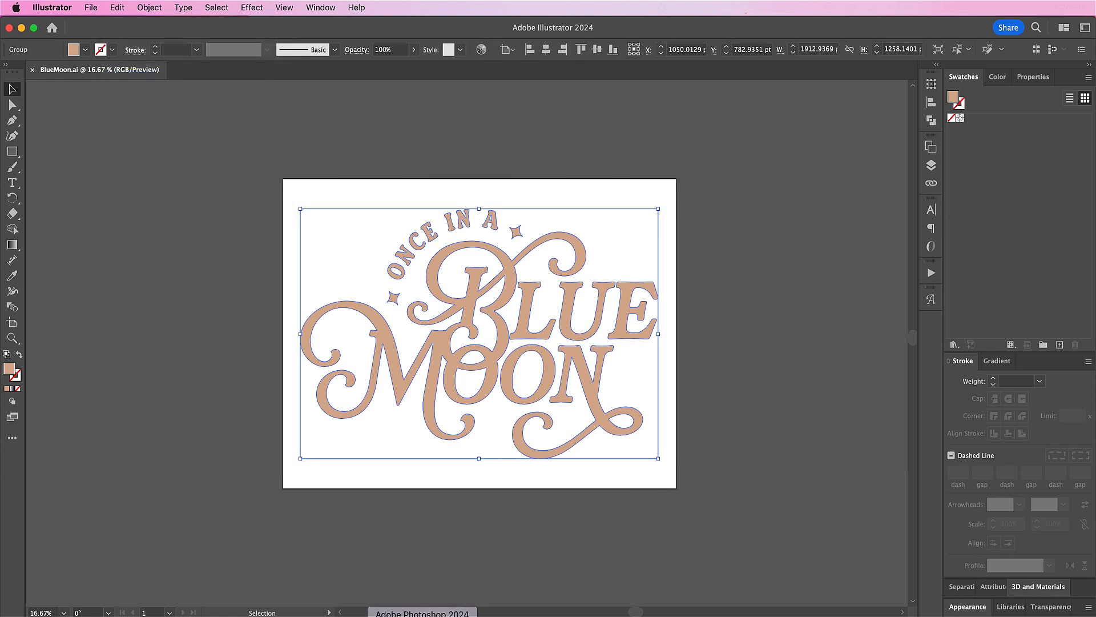
Step: Switch back to Photoshop and paste the lettering into Photo.psb as a smart object
{"action": "left_click", "coordinate": [437, 615]}
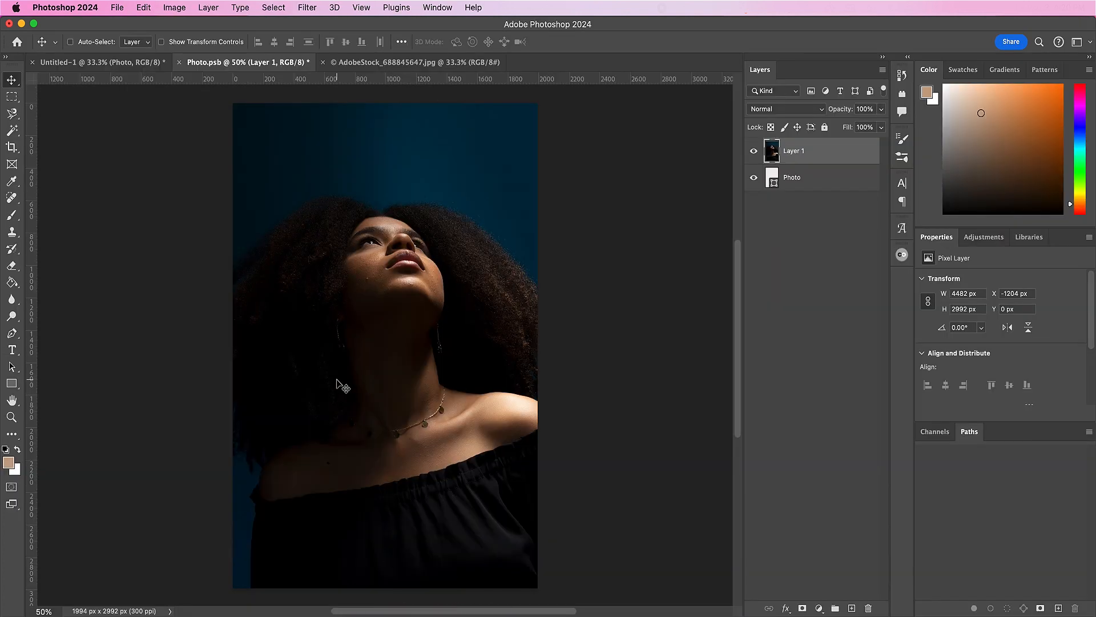
{"action": "left_click", "coordinate": [144, 7]}
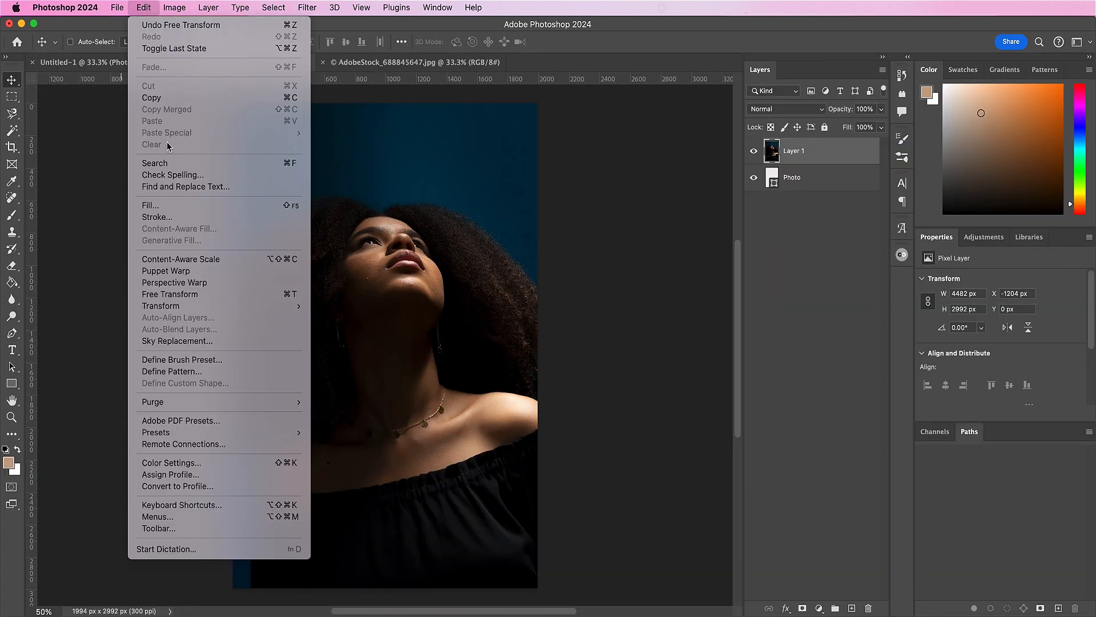
{"action": "left_click", "coordinate": [98, 146]}
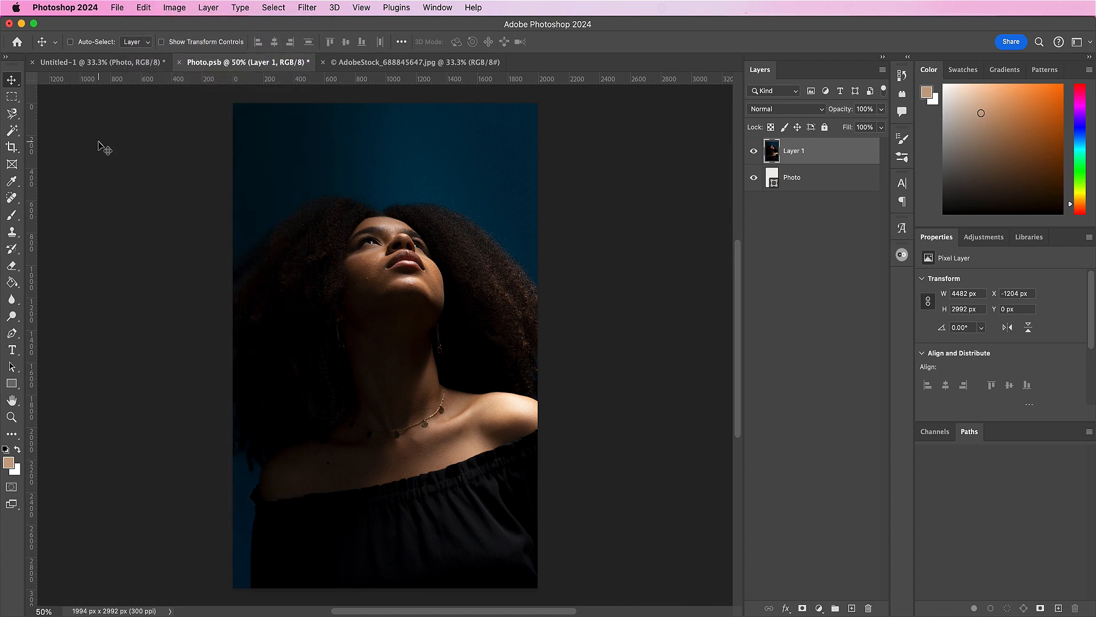
{"action": "left_click", "coordinate": [145, 7]}
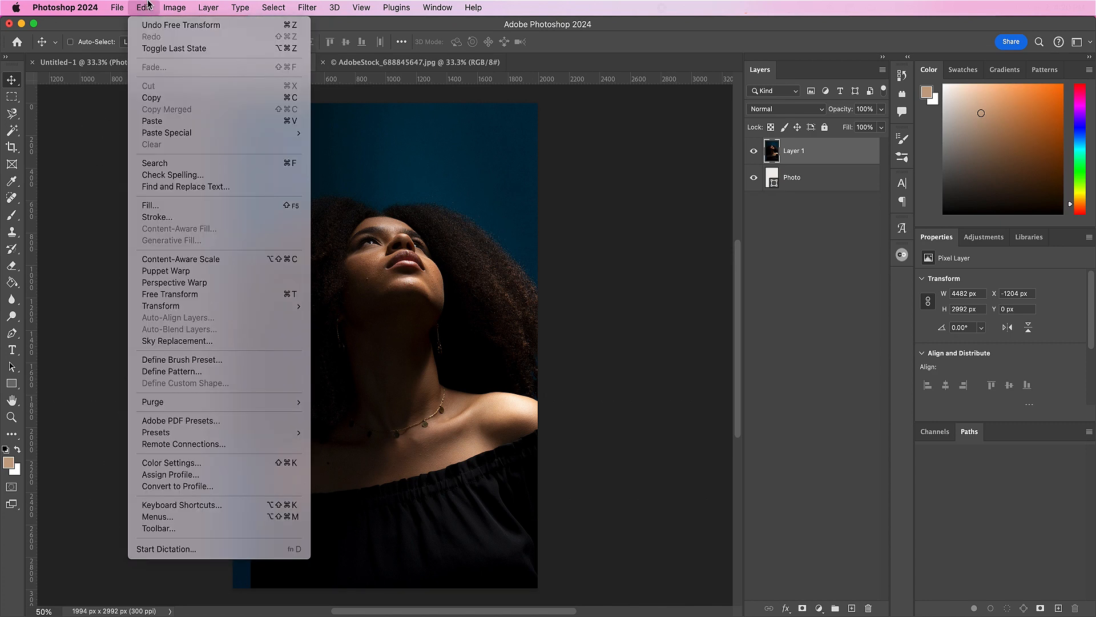
{"action": "left_click", "coordinate": [157, 121]}
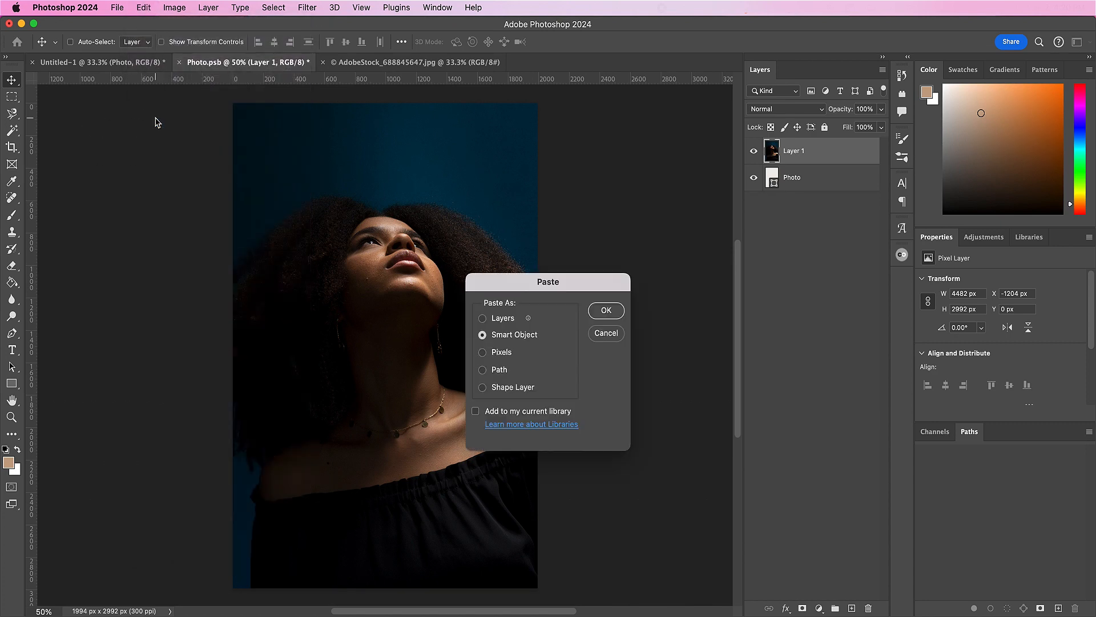
{"action": "left_click", "coordinate": [605, 310]}
Step: Scale the pasted lettering to about 16.44% with linked proportions and place it over the woman's chest
{"action": "left_click_drag", "start_coordinate": [537, 240], "coordinate": [461, 280]}
{"action": "left_click_drag", "start_coordinate": [405, 367], "coordinate": [434, 530]}
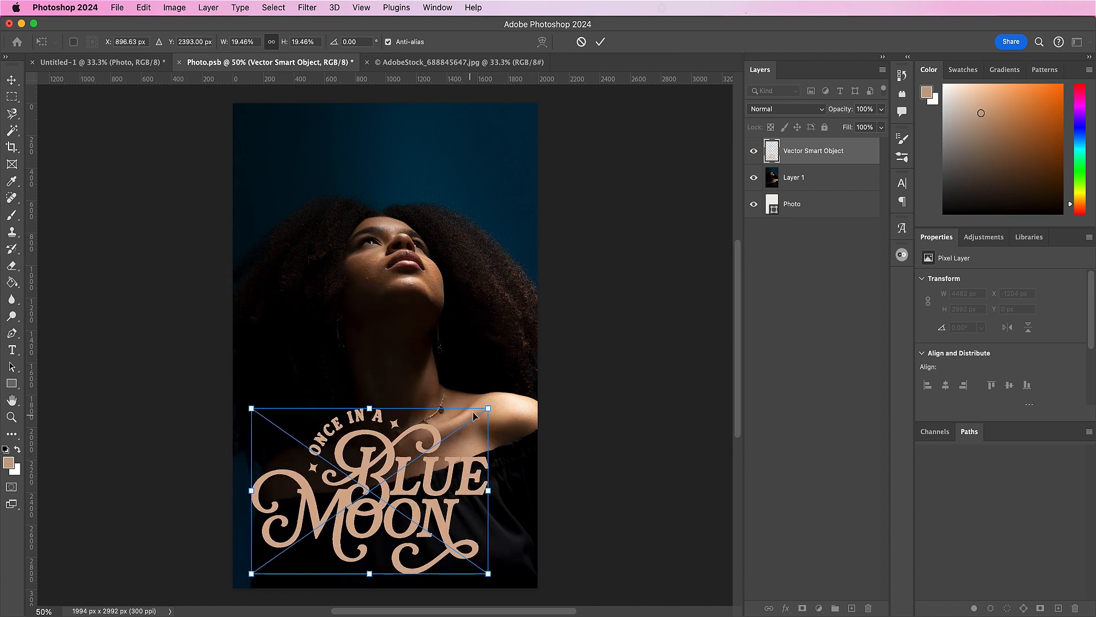
{"action": "left_click_drag", "start_coordinate": [488, 408], "coordinate": [450, 431]}
{"action": "left_click_drag", "start_coordinate": [407, 502], "coordinate": [409, 491]}
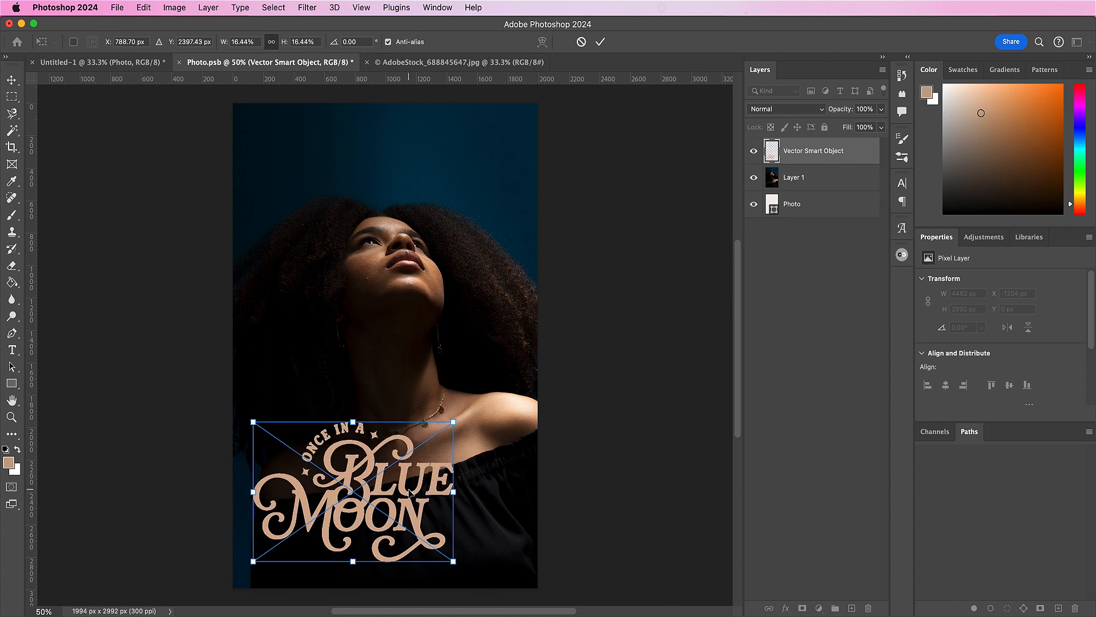
Step: Shift the lettering to about X 736 px, Y 2428.5 px near the canvas's lower-left corner and apply the placement
{"action": "key", "text": "shift+Up"}
{"action": "key", "text": "shift+Up"}
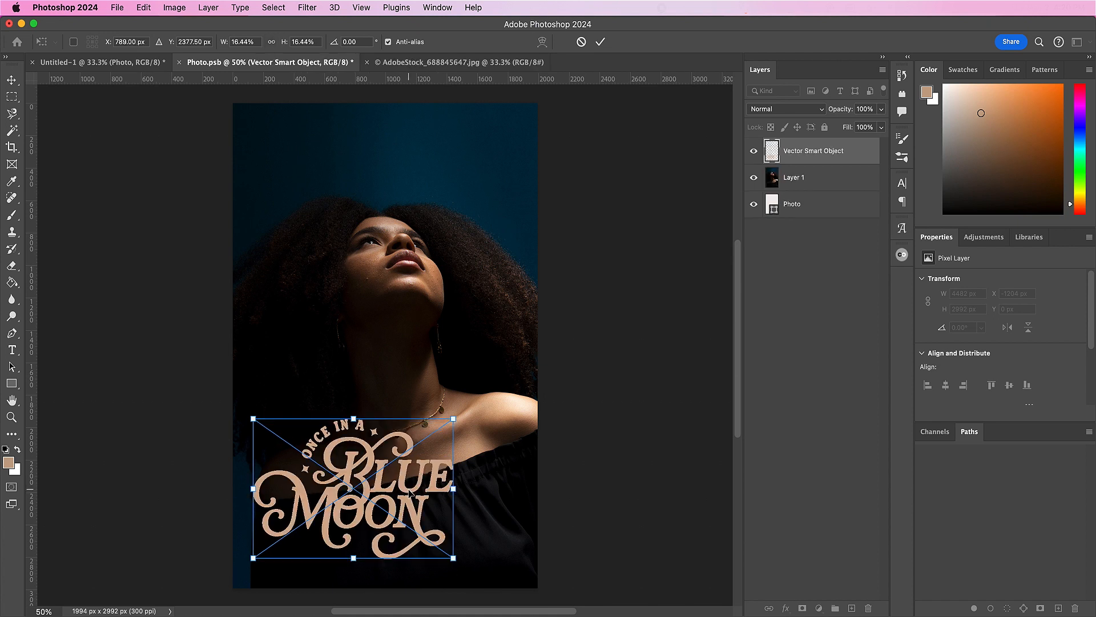
{"action": "left_click_drag", "start_coordinate": [409, 491], "coordinate": [402, 490]}
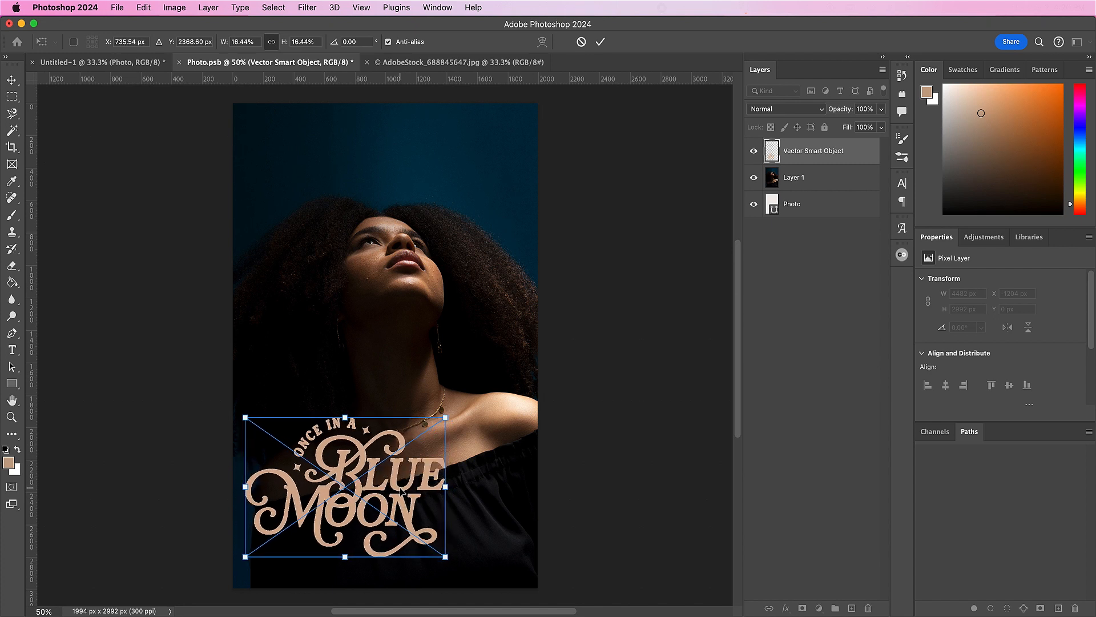
{"action": "key", "text": "shift+Down"}
{"action": "key", "text": "shift+Down"}
{"action": "key", "text": "shift+Down"}
{"action": "key", "text": "shift+Down"}
{"action": "key", "text": "shift+Down"}
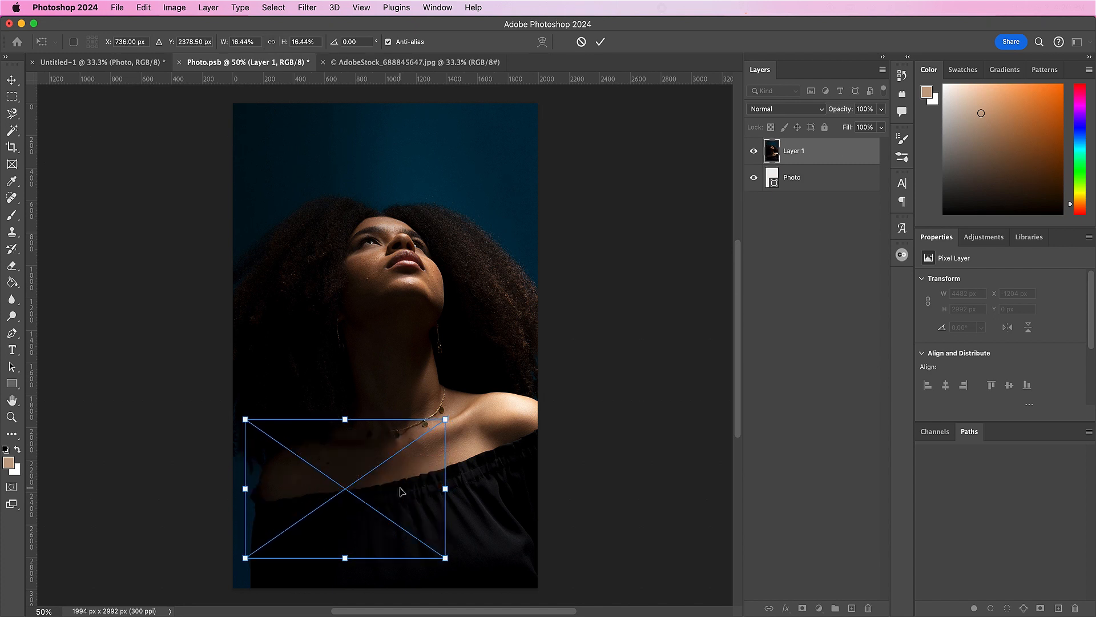
{"action": "key", "text": "shift+Down"}
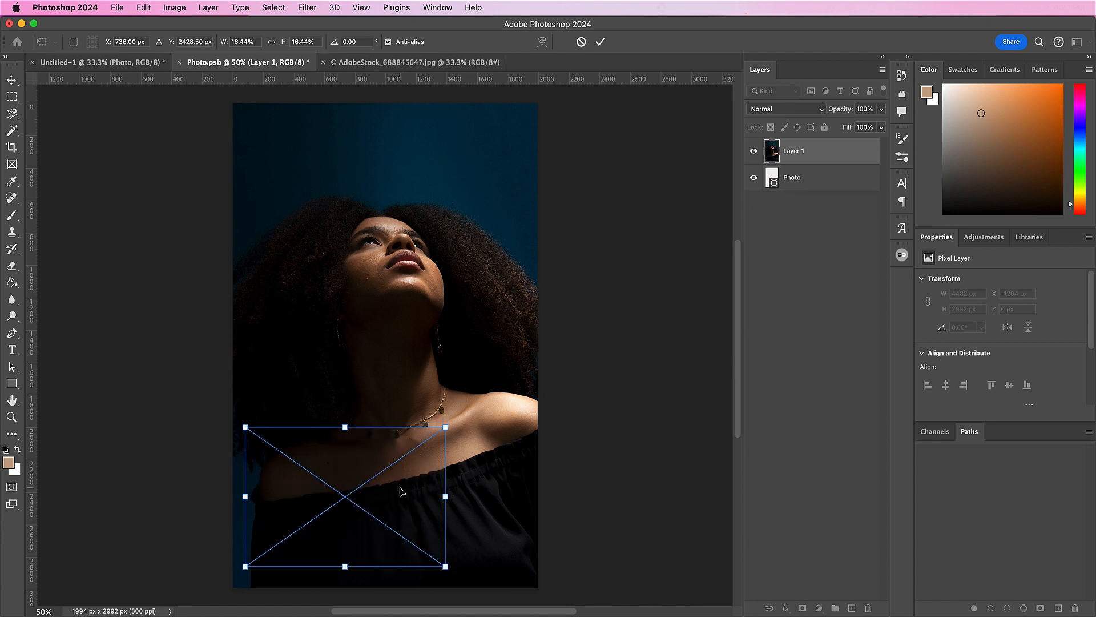
{"action": "key", "text": "Return"}
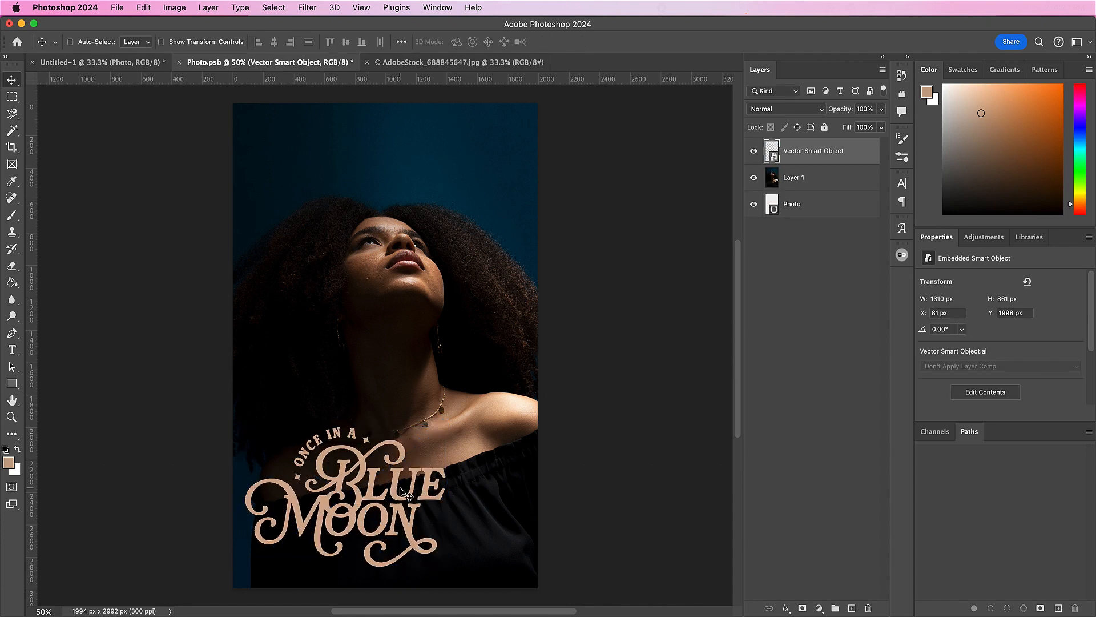
Step: Rename the lettering layer as logo and the portrait layer with the model's name
{"action": "double_click", "coordinate": [799, 153]}
{"action": "key", "text": "BackSpace"}
{"action": "type", "text": "logo"}
{"action": "key", "text": "Return"}
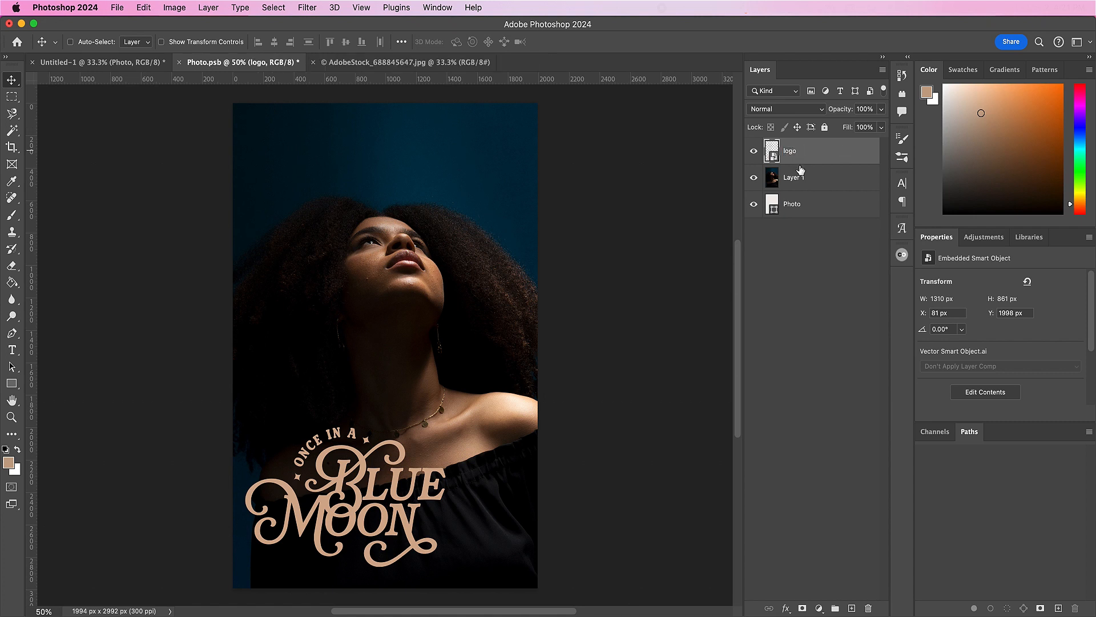
{"action": "double_click", "coordinate": [796, 178]}
{"action": "type", "text": "Avery Al"}
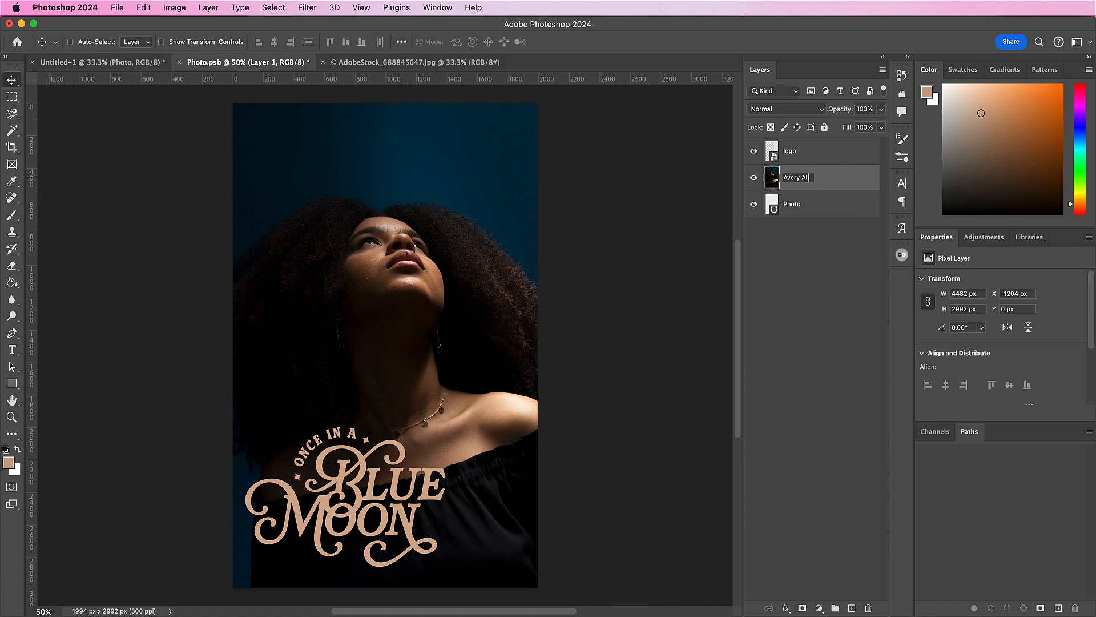
{"action": "key", "text": "Return"}
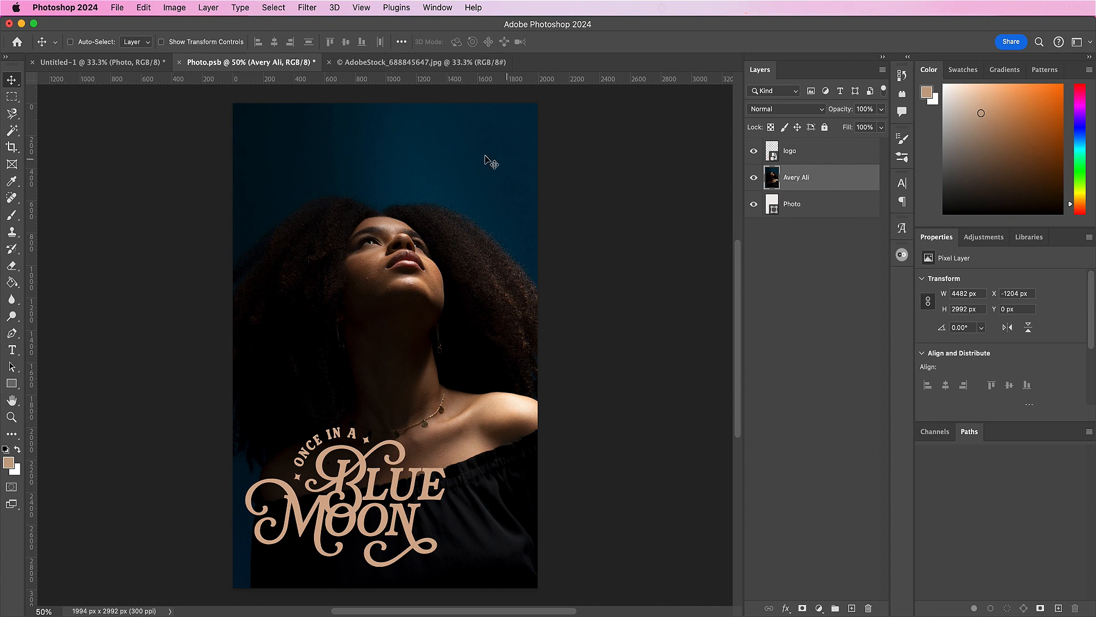
Step: Save Photo.psb, then close the AdobeStock image and Photo.psb to return to the main composition
{"action": "left_click", "coordinate": [122, 10]}
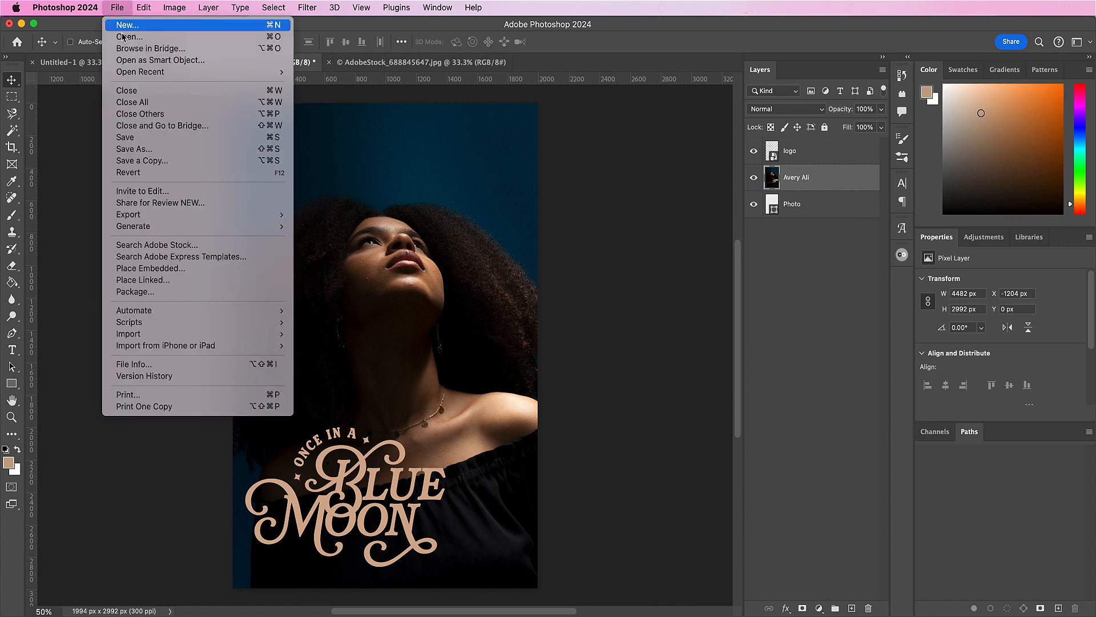
{"action": "left_click", "coordinate": [138, 137]}
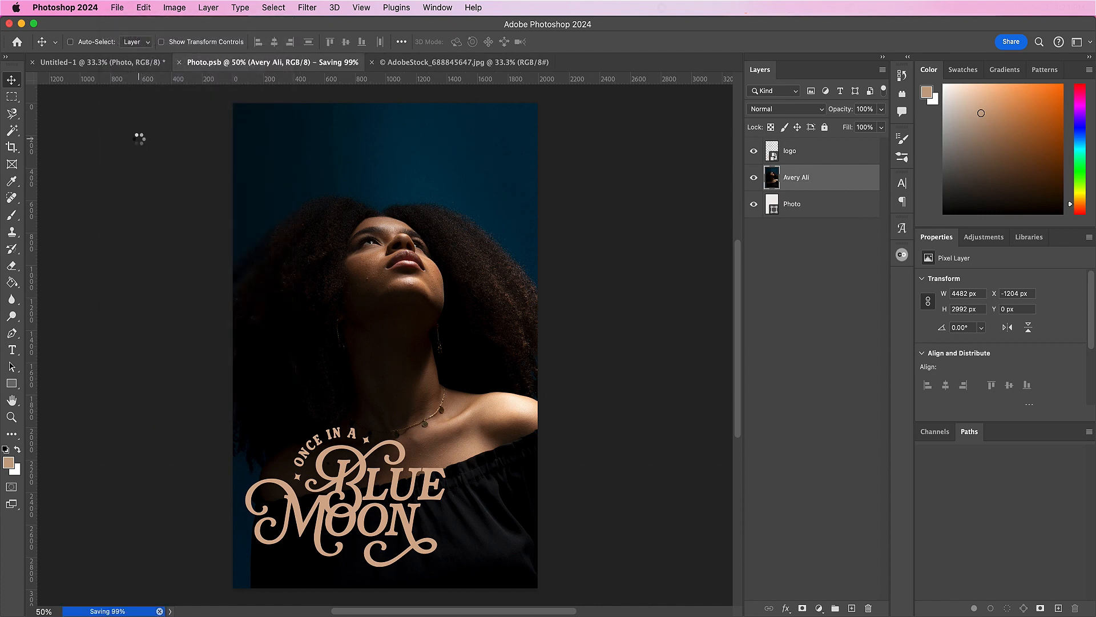
{"action": "left_click", "coordinate": [321, 62]}
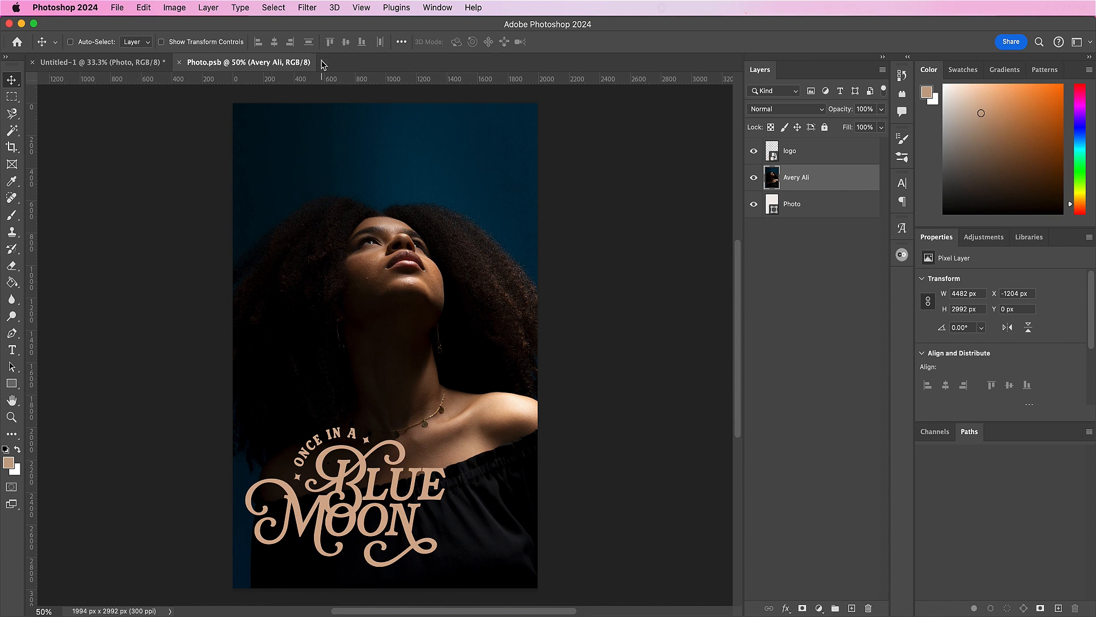
{"action": "left_click", "coordinate": [180, 61]}
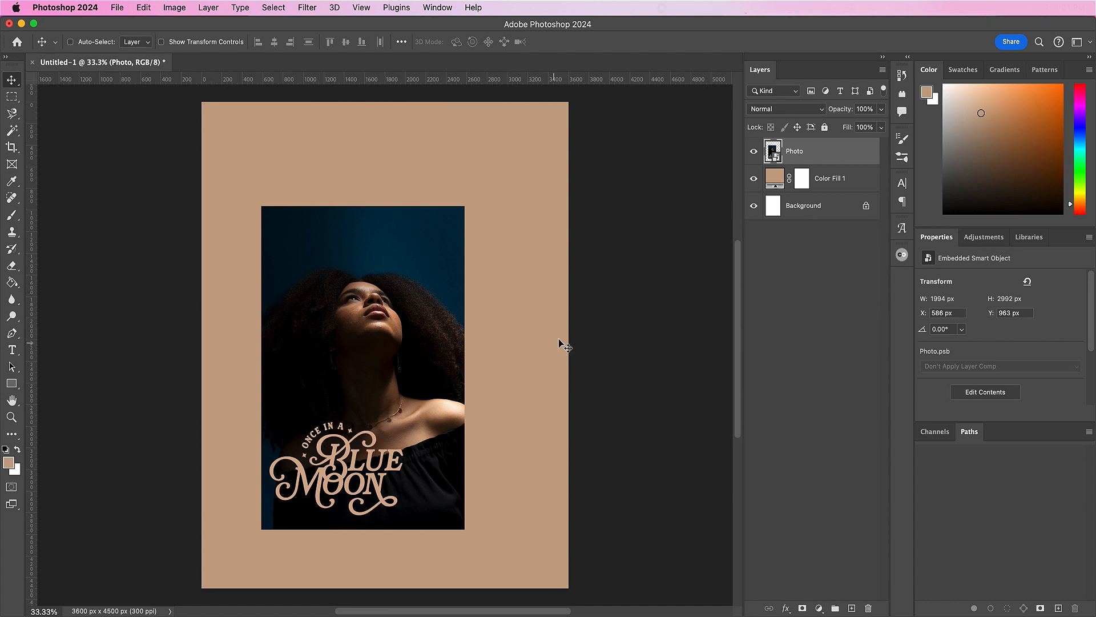
Step: Duplicate the Photo smart object and hide the copy, leaving the original selected
{"action": "left_click_drag", "start_coordinate": [831, 157], "coordinate": [852, 609]}
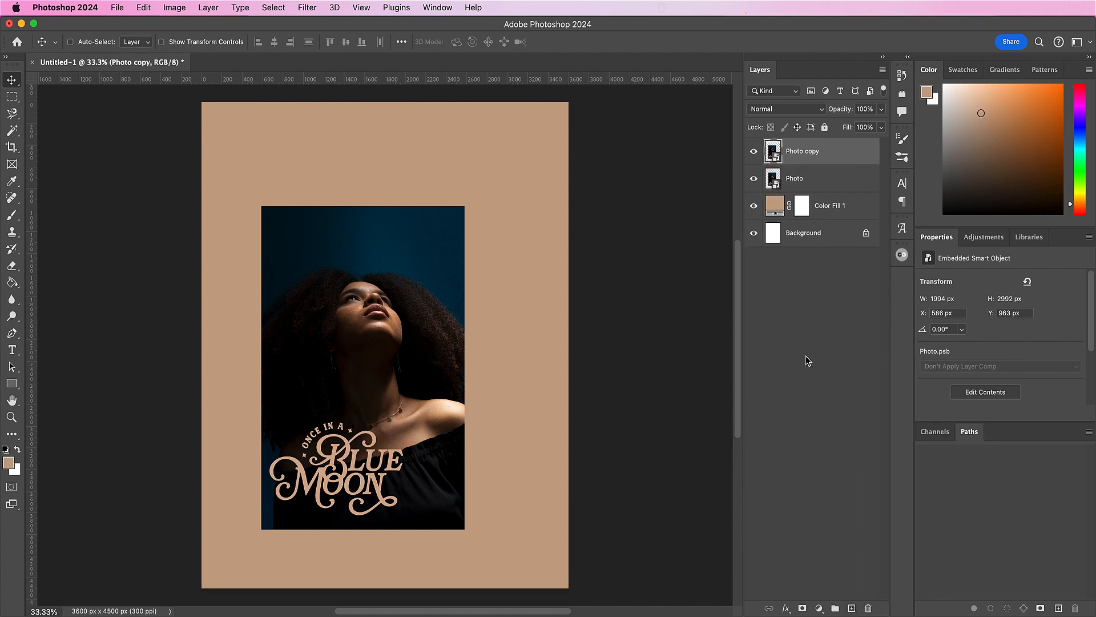
{"action": "left_click", "coordinate": [752, 156]}
{"action": "left_click", "coordinate": [829, 187]}
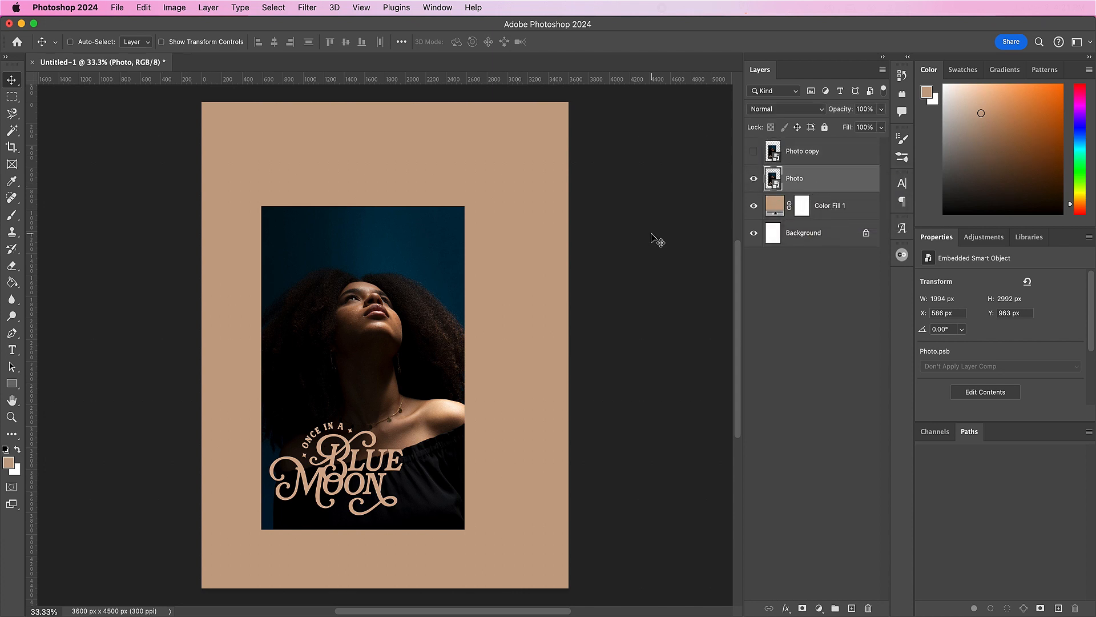
Step: Apply an Add Noise smart filter to the Photo layer with 11% amount, Gaussian distribution and Monochromatic enabled
{"action": "left_click", "coordinate": [308, 8]}
{"action": "mouse_move", "coordinate": [398, 212]}
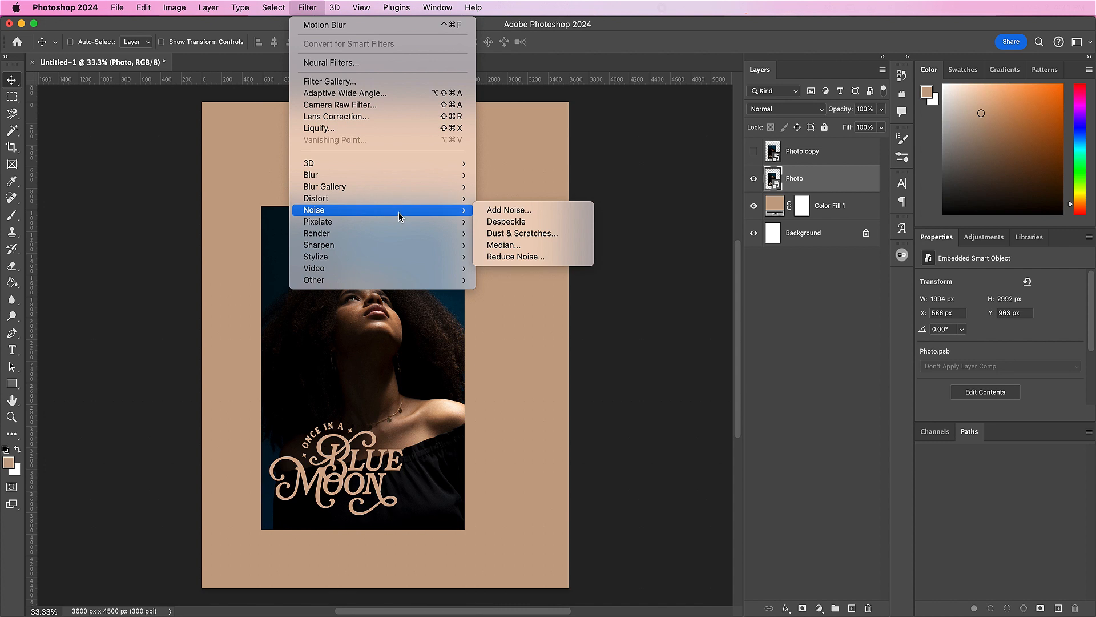
{"action": "left_click", "coordinate": [509, 210]}
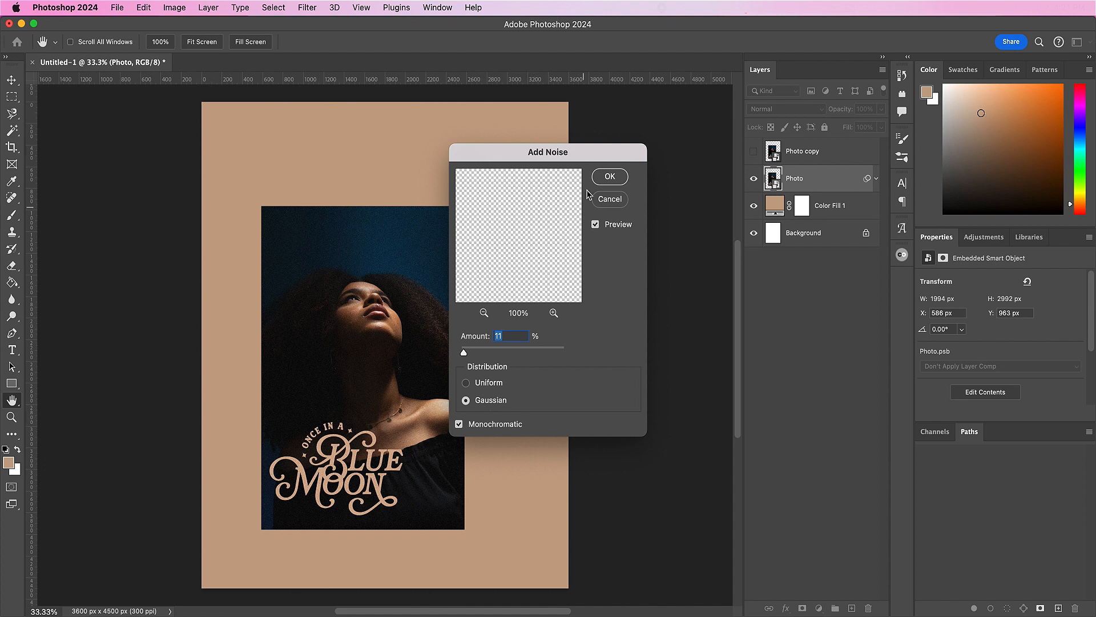
{"action": "left_click", "coordinate": [610, 177]}
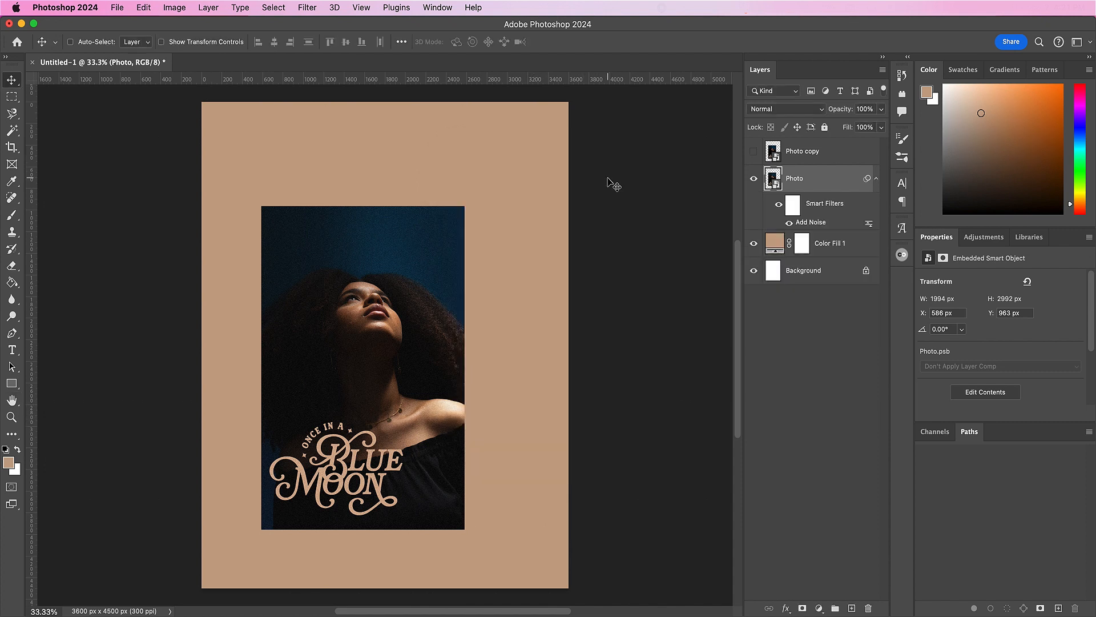
Step: Add a Brightness/Contrast adjustment layer with brightness 38 and clip it to the Photo layer
{"action": "left_click", "coordinate": [818, 607]}
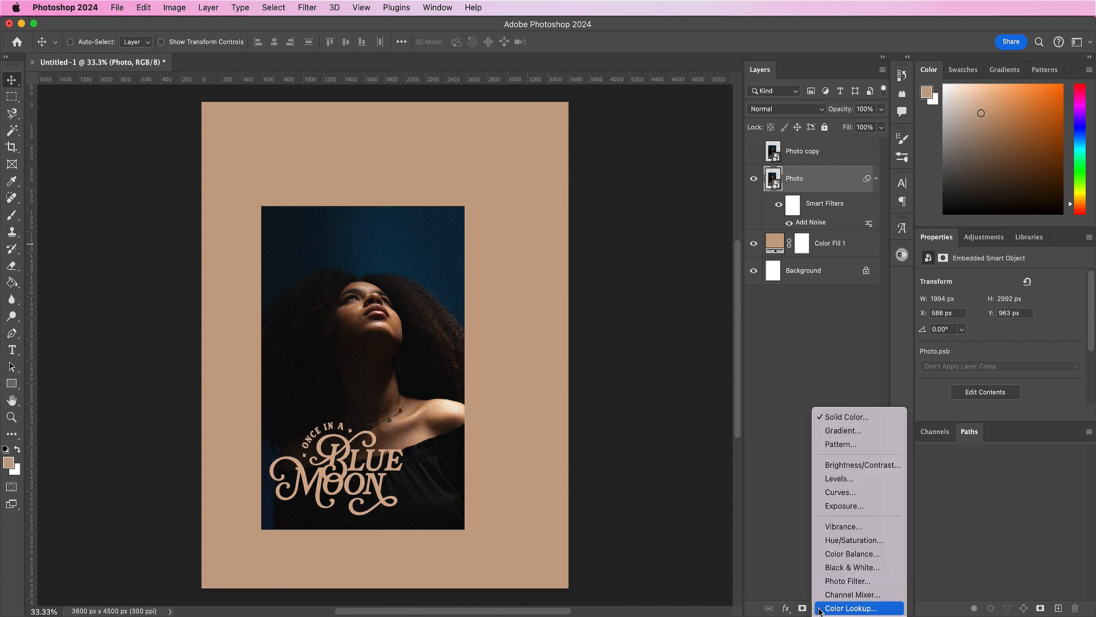
{"action": "left_click", "coordinate": [842, 471]}
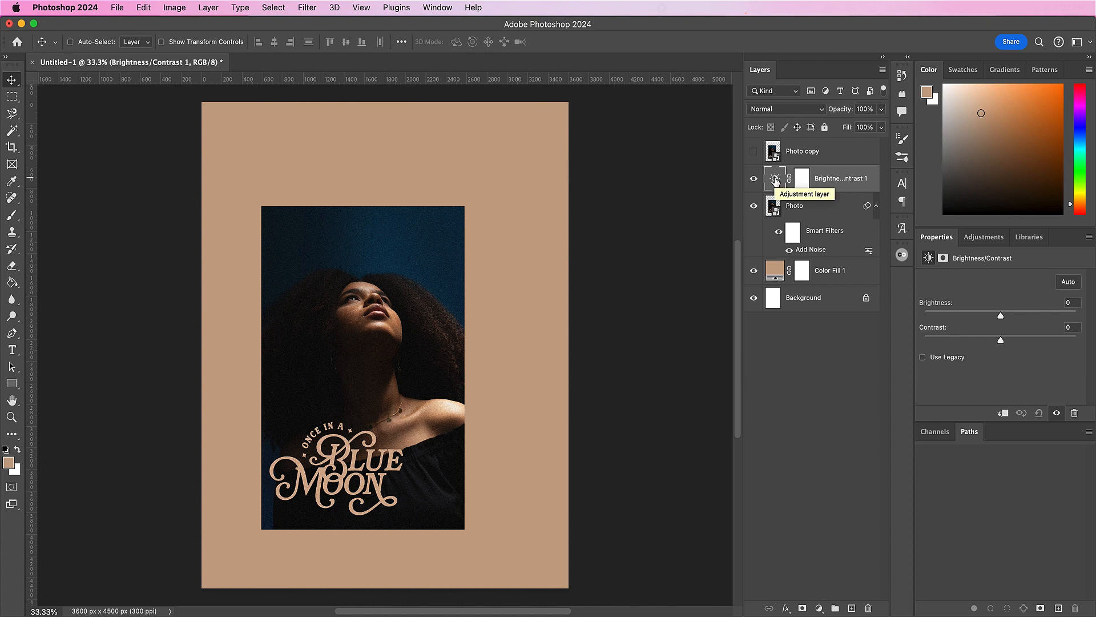
{"action": "type", "text": "38"}
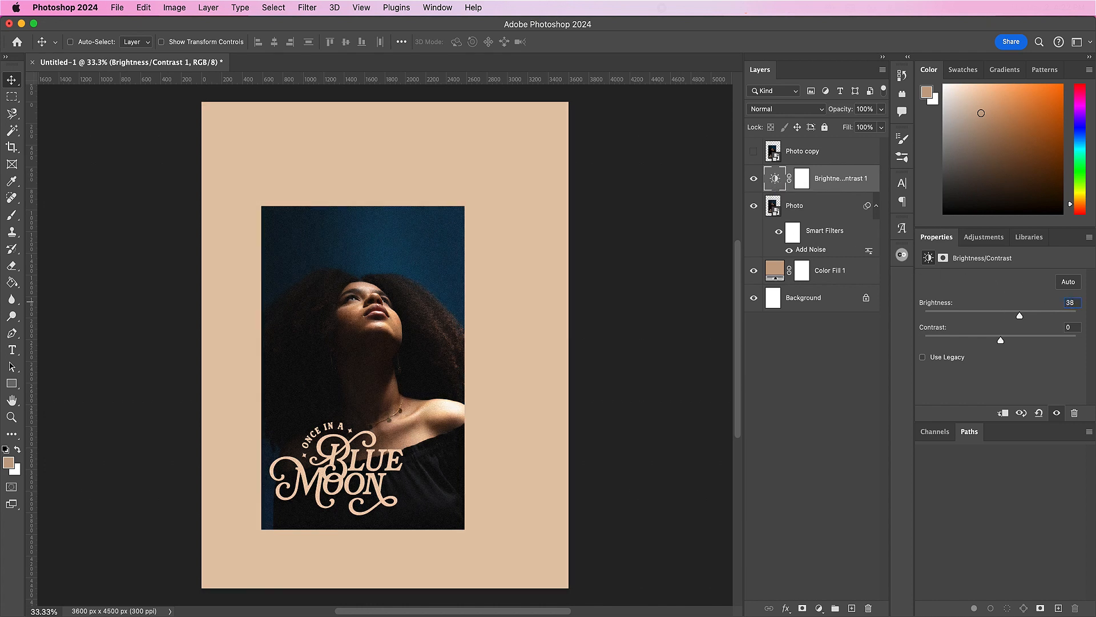
{"action": "left_click", "coordinate": [850, 182]}
{"action": "right_click", "coordinate": [850, 182]}
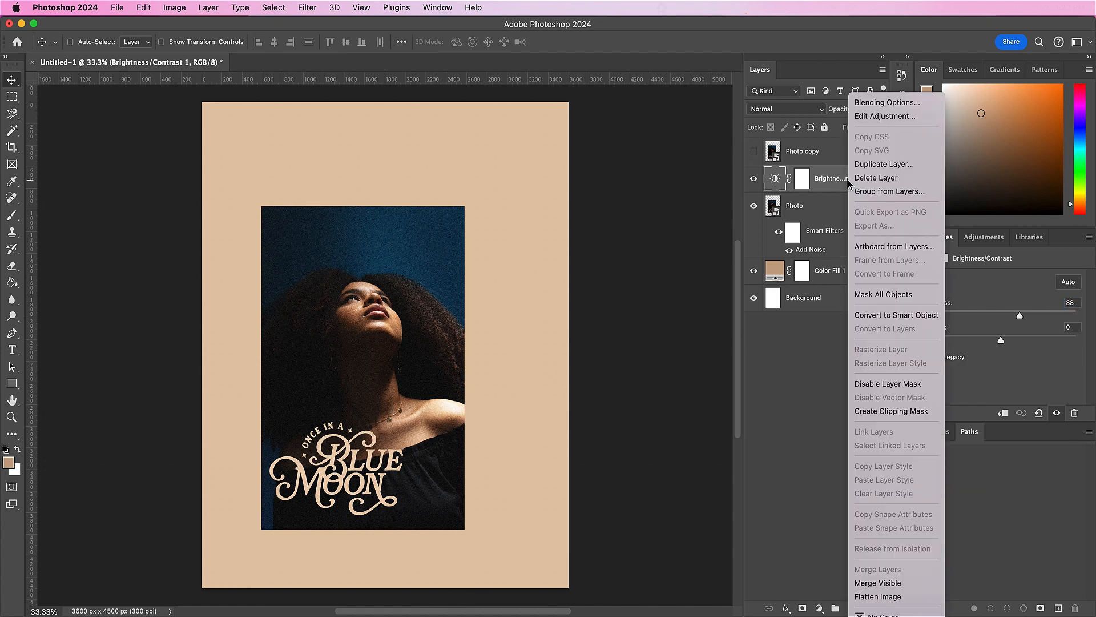
{"action": "left_click", "coordinate": [868, 414]}
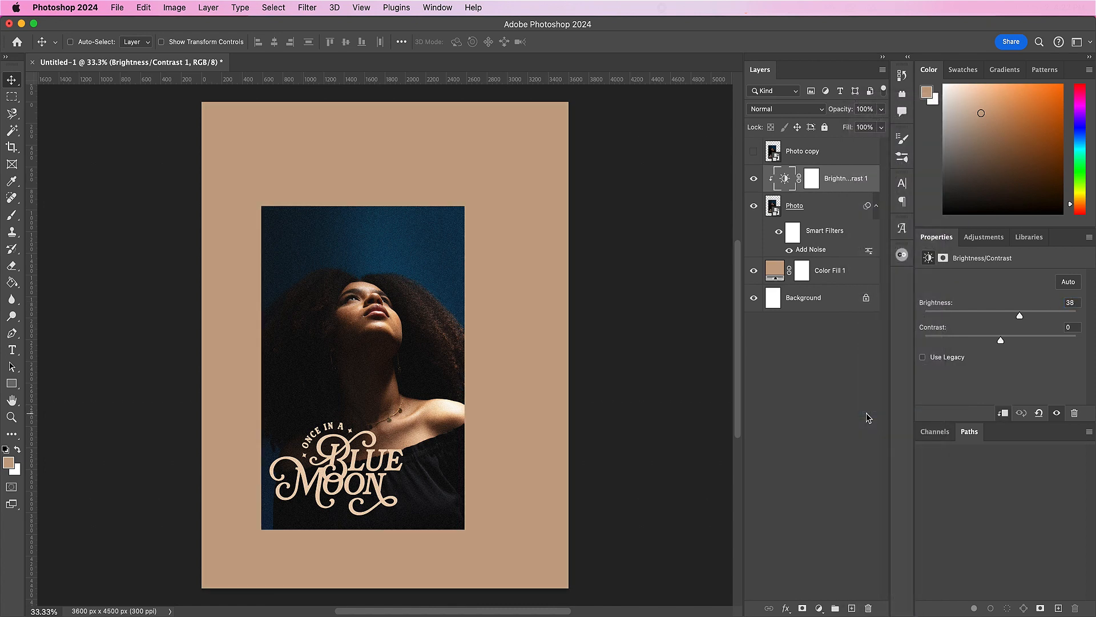
Step: Show the Photo copy layer and start free-transforming it with width and height unlinked
{"action": "left_click", "coordinate": [754, 152]}
{"action": "left_click", "coordinate": [816, 159]}
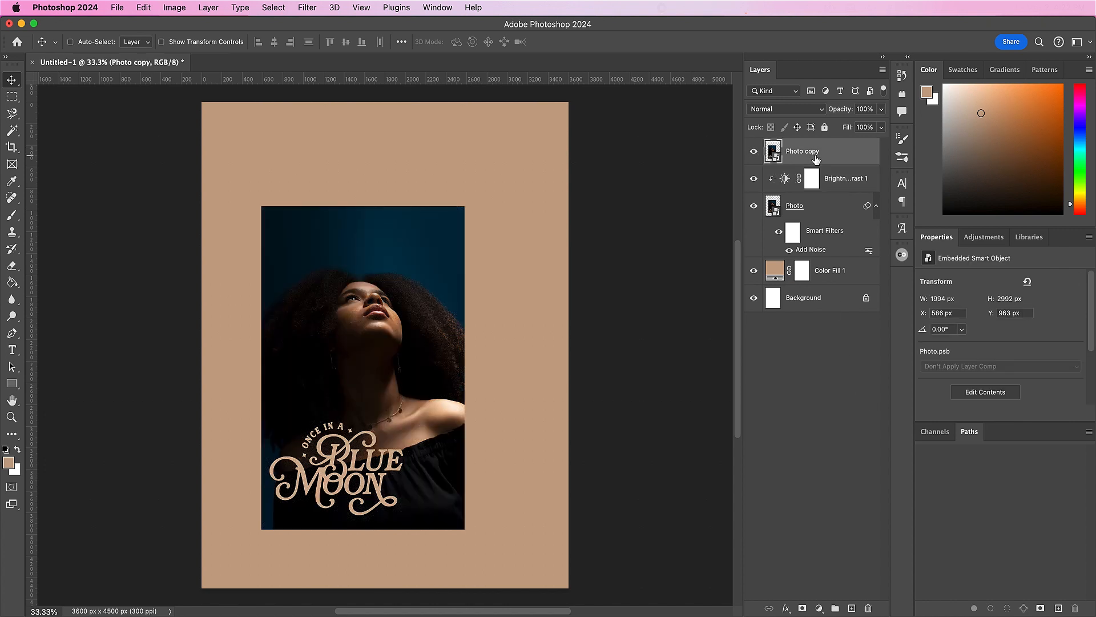
{"action": "key", "text": "super+t"}
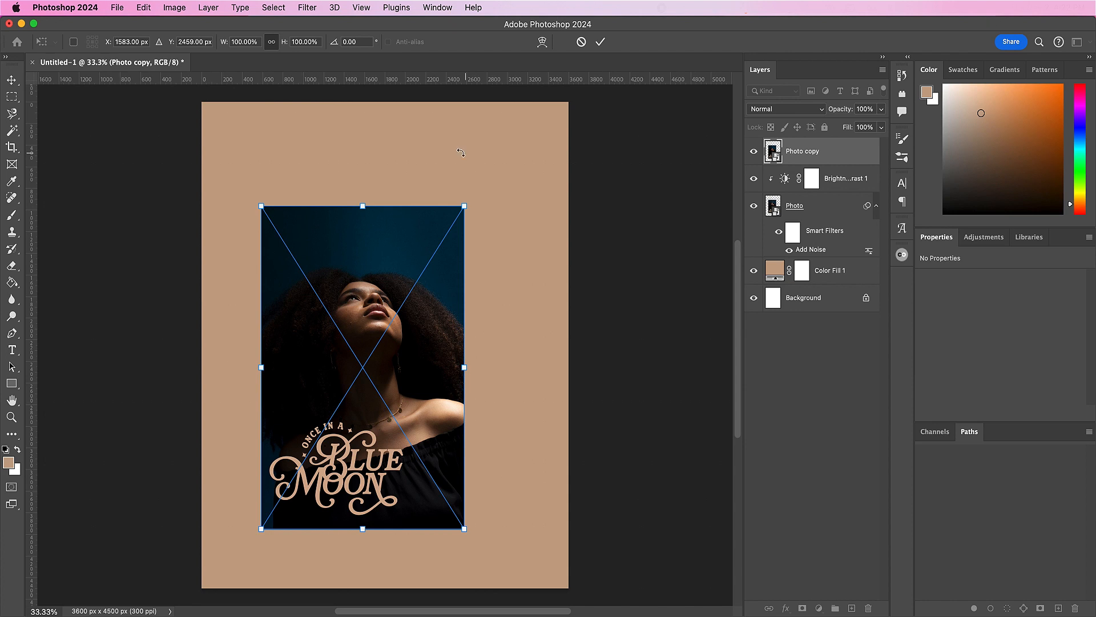
{"action": "left_click", "coordinate": [144, 8]}
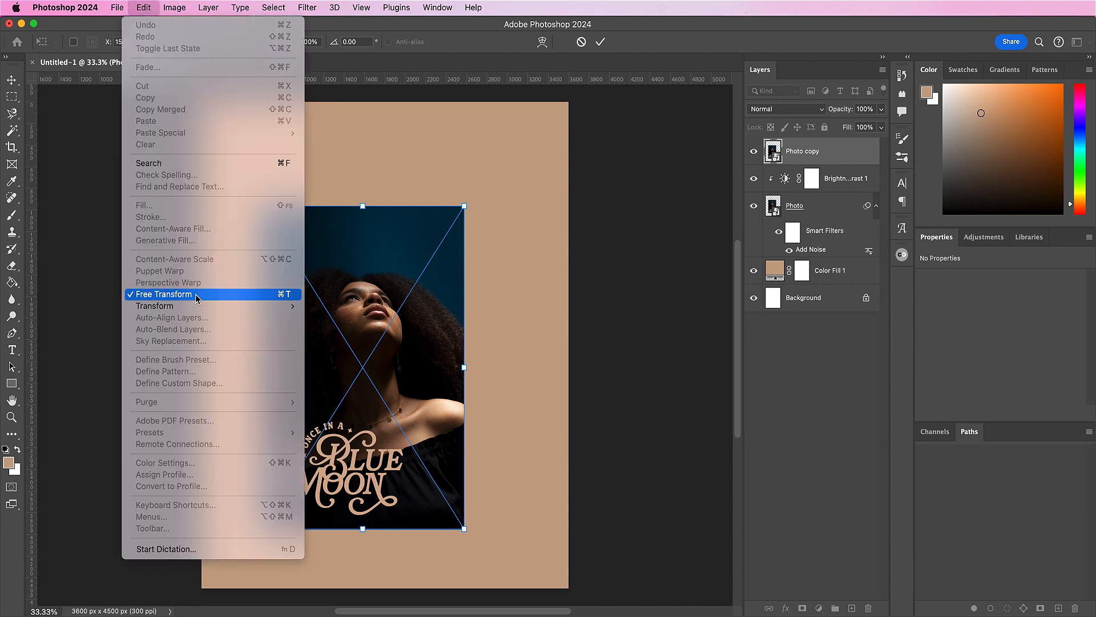
{"action": "left_click", "coordinate": [427, 42]}
{"action": "left_click", "coordinate": [272, 43]}
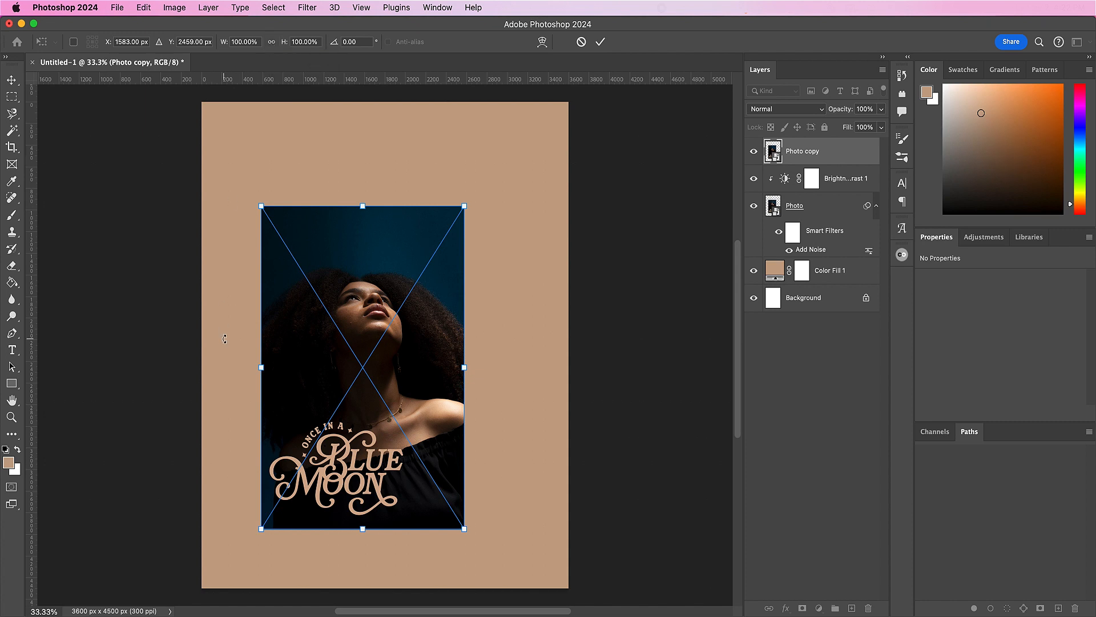
Step: Stretch Photo copy horizontally to about 191.78% width, apply the transform, and move the layer rightward to about X -851 px
{"action": "left_click_drag", "start_coordinate": [465, 367], "coordinate": [546, 384]}
{"action": "left_click_drag", "start_coordinate": [260, 367], "coordinate": [81, 358]}
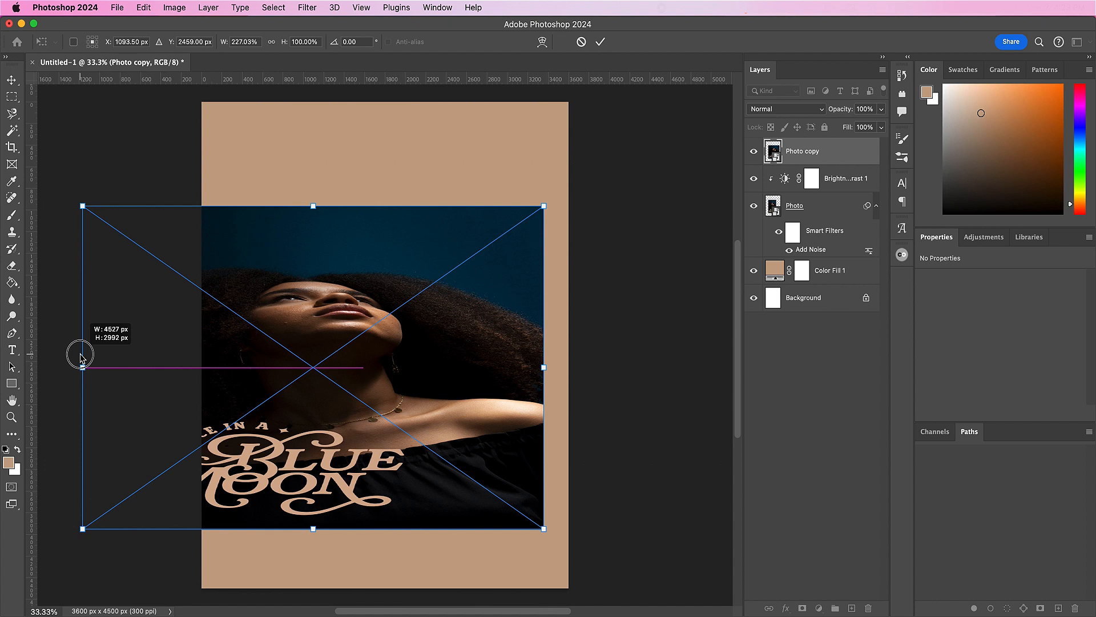
{"action": "left_click_drag", "start_coordinate": [81, 358], "coordinate": [82, 359]}
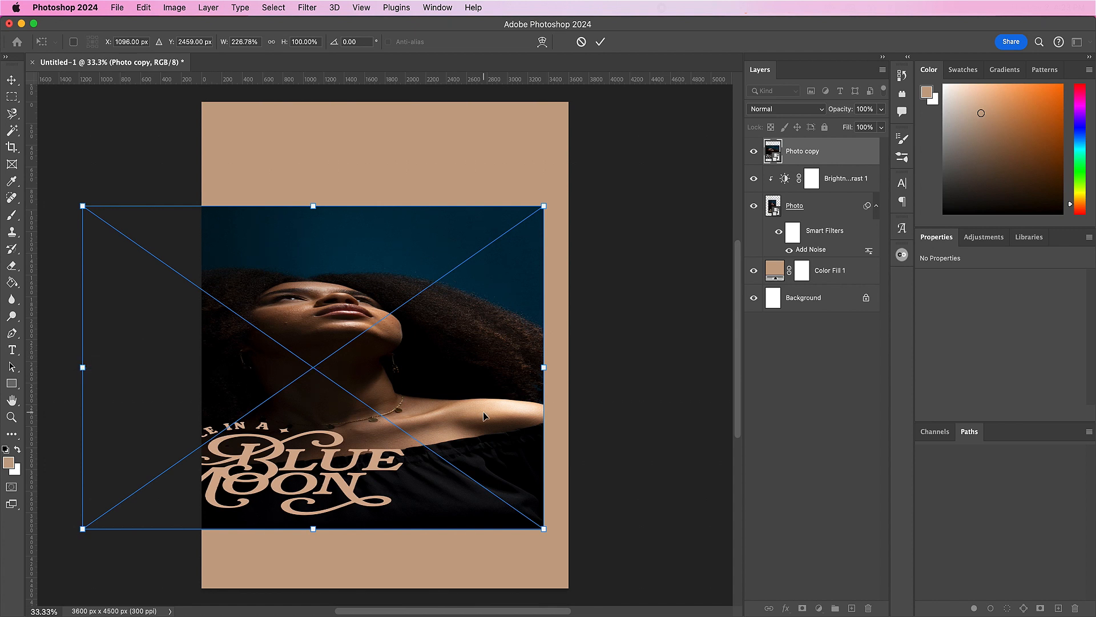
{"action": "left_click_drag", "start_coordinate": [543, 367], "coordinate": [472, 368]}
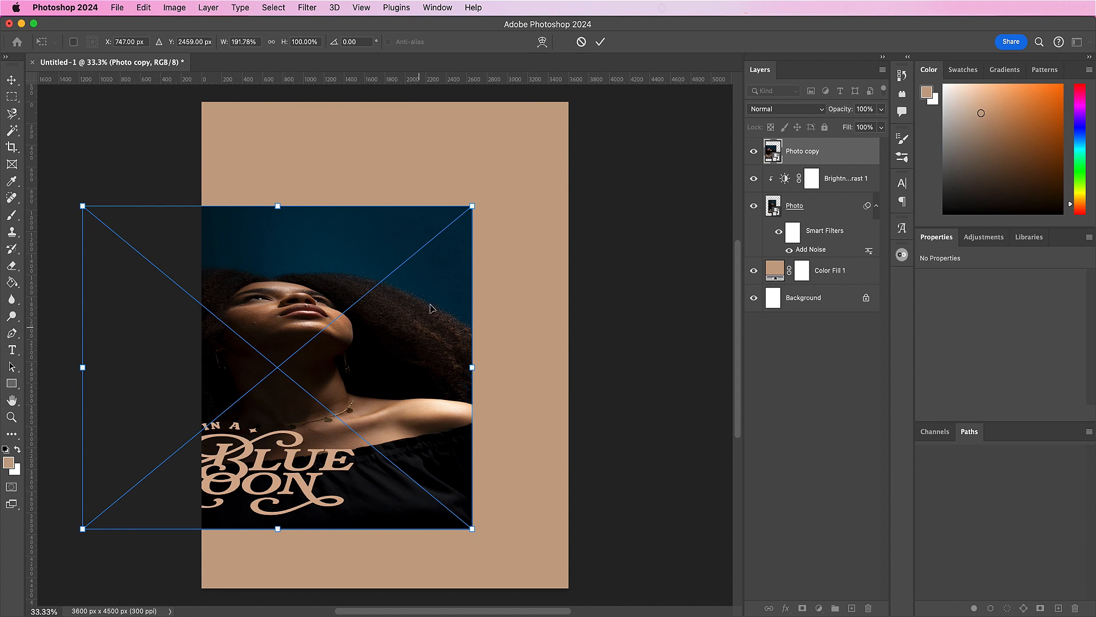
{"action": "left_click", "coordinate": [600, 42]}
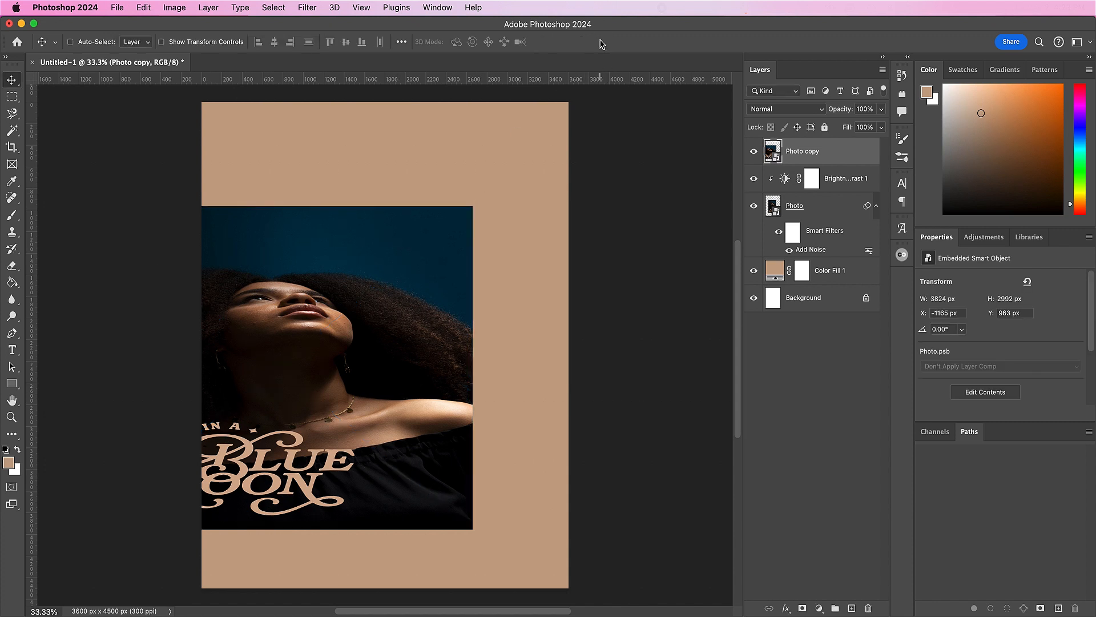
{"action": "left_click_drag", "start_coordinate": [287, 414], "coordinate": [320, 418]}
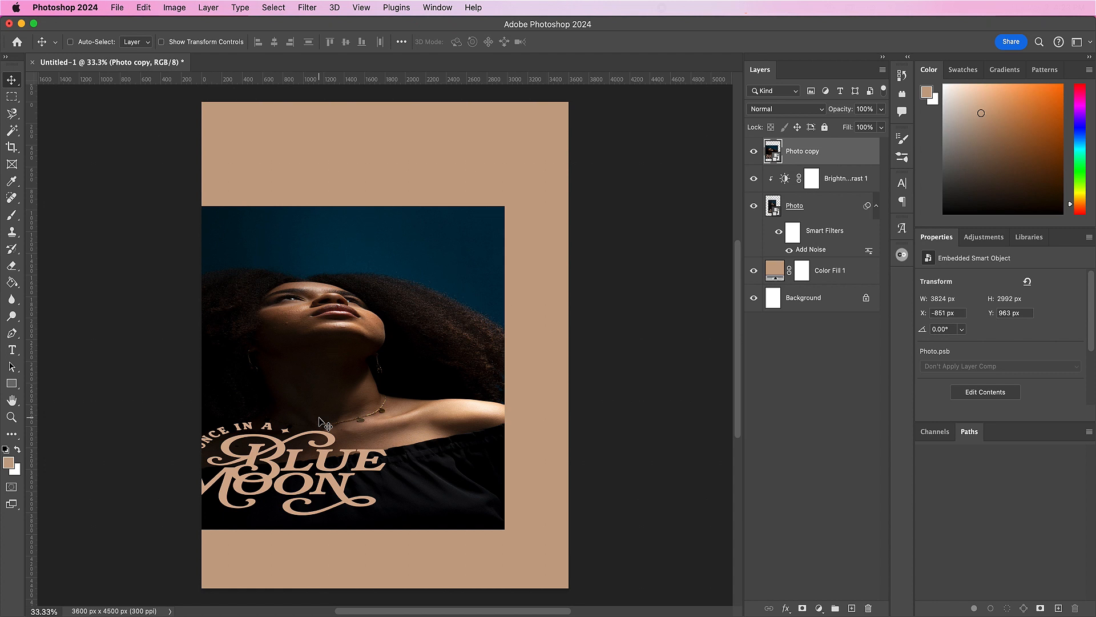
Step: Start a Path Blur on the Photo copy layer, extend its path past the photo's right edge, and bend it into a gentle S-curve with two added points
{"action": "left_click", "coordinate": [307, 8]}
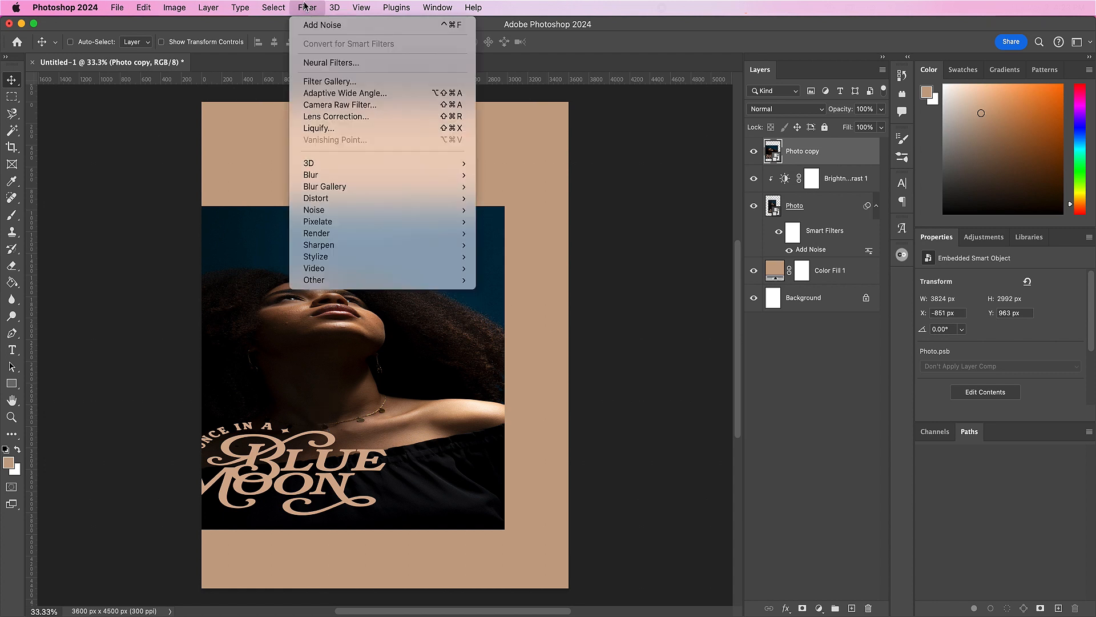
{"action": "mouse_move", "coordinate": [375, 189]}
{"action": "left_click", "coordinate": [510, 223]}
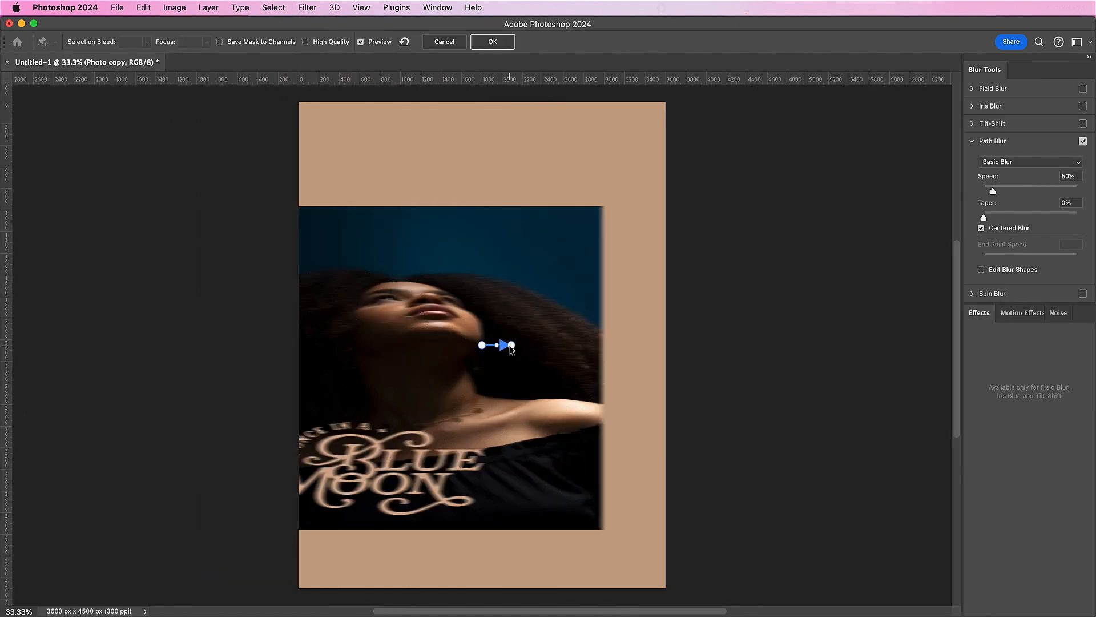
{"action": "left_click_drag", "start_coordinate": [512, 346], "coordinate": [640, 346]}
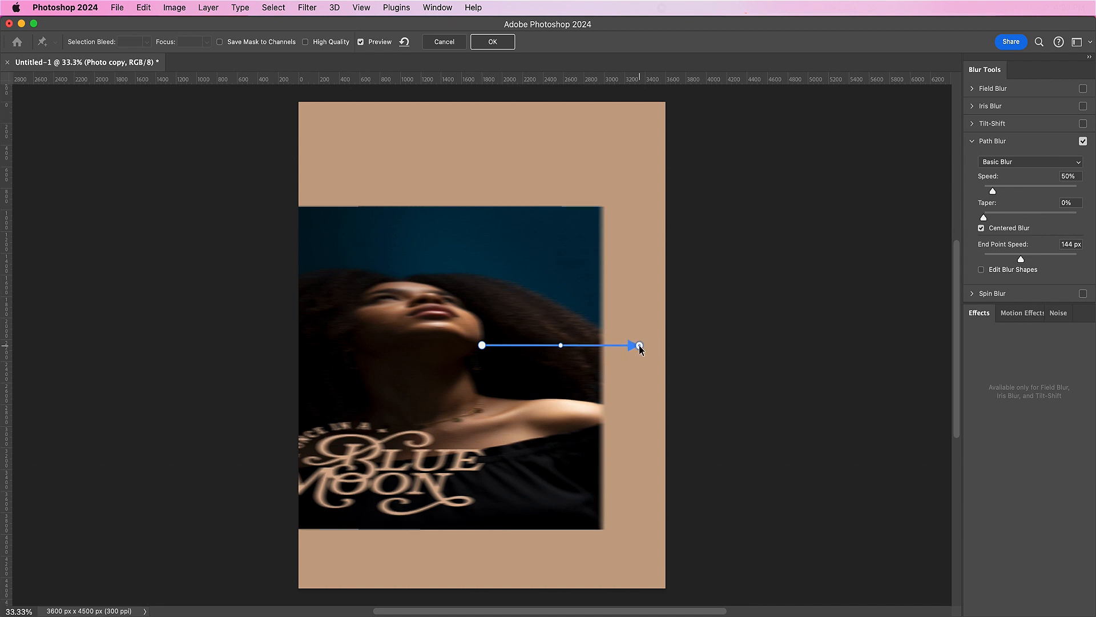
{"action": "left_click", "coordinate": [500, 345]}
{"action": "left_click", "coordinate": [569, 345]}
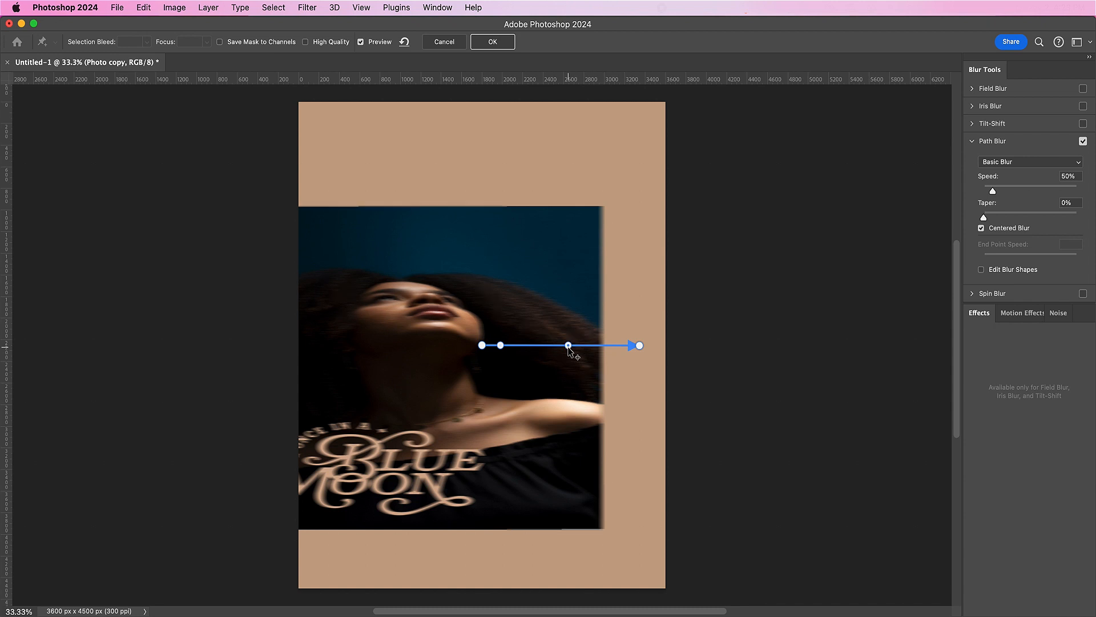
{"action": "left_click_drag", "start_coordinate": [569, 345], "coordinate": [567, 362]}
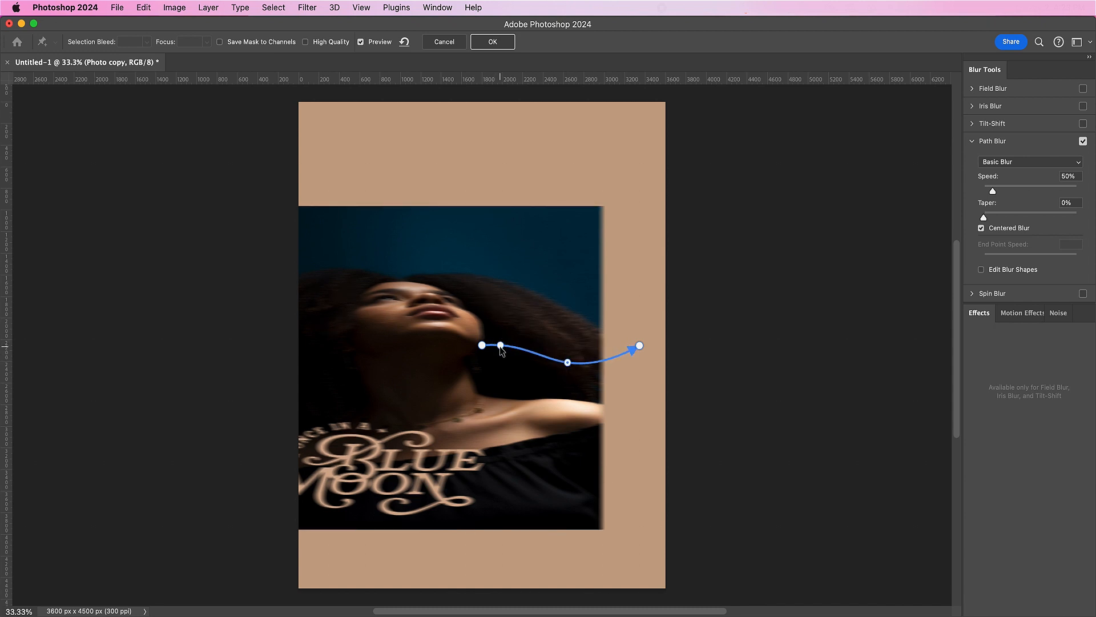
{"action": "left_click_drag", "start_coordinate": [500, 345], "coordinate": [501, 339]}
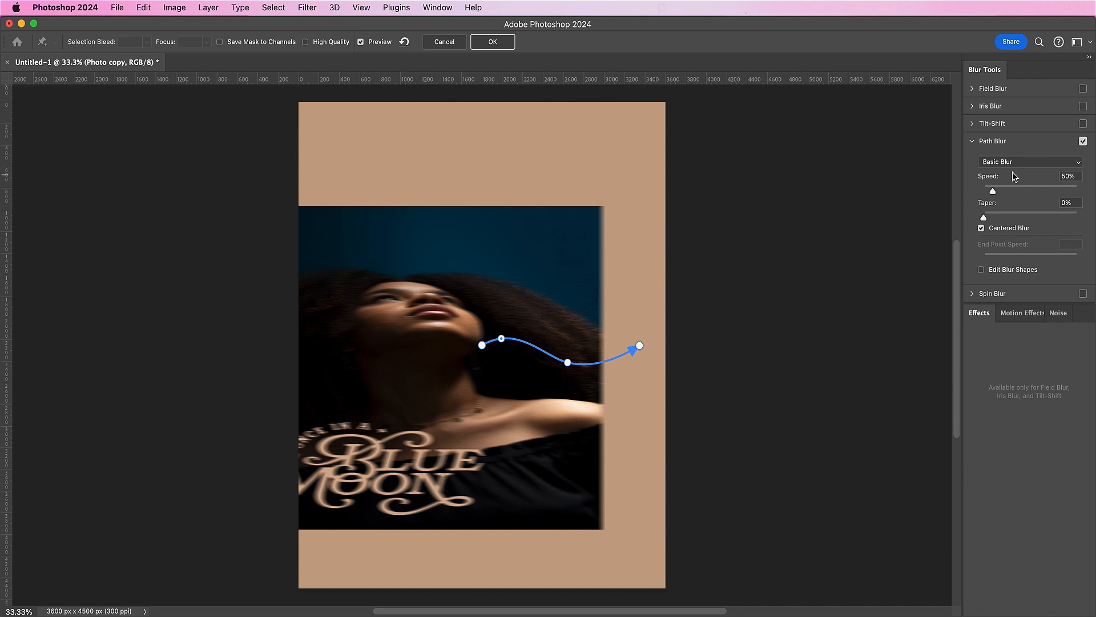
Step: Set the Path Blur speed to 500%, turn off Centered Blur, flatten the path's curve slightly, and apply the blur
{"action": "left_click_drag", "start_coordinate": [994, 194], "coordinate": [1092, 200]}
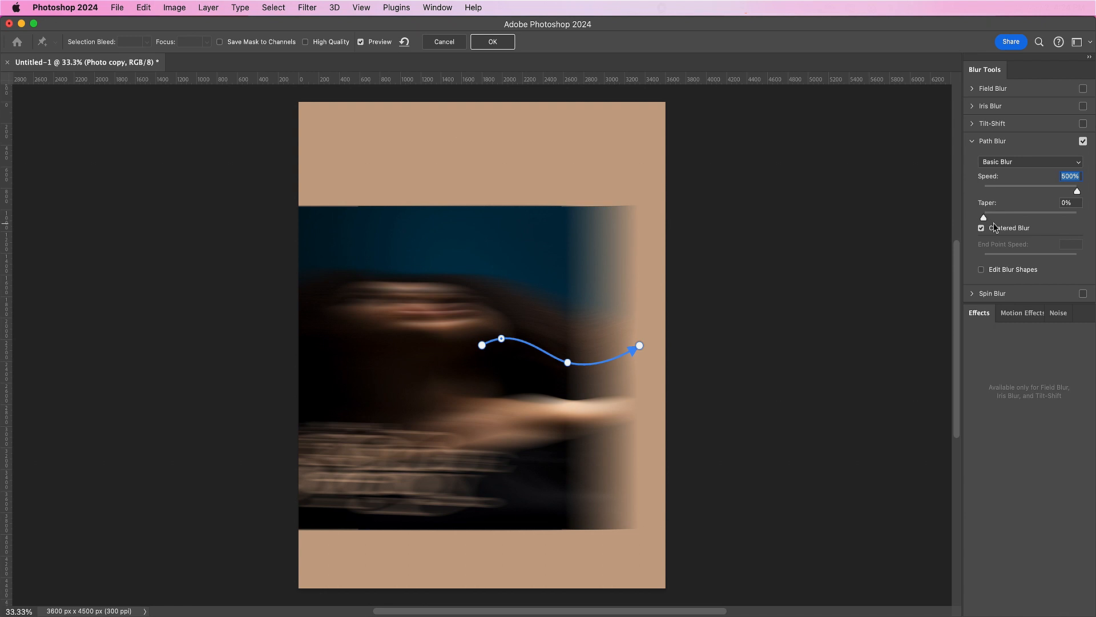
{"action": "left_click", "coordinate": [981, 229]}
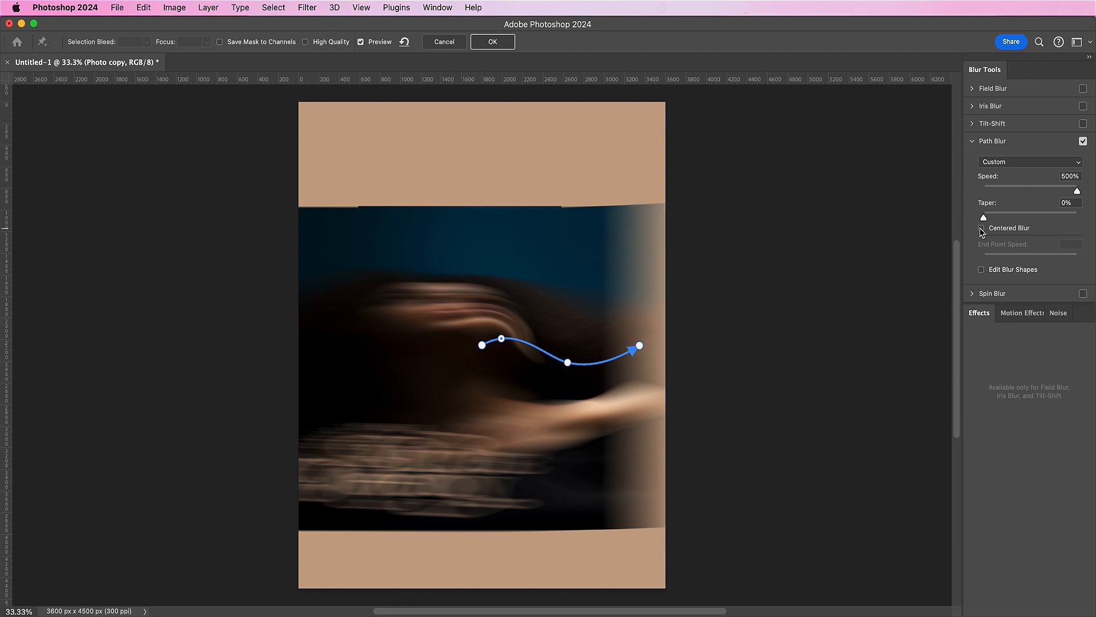
{"action": "left_click_drag", "start_coordinate": [569, 364], "coordinate": [569, 353]}
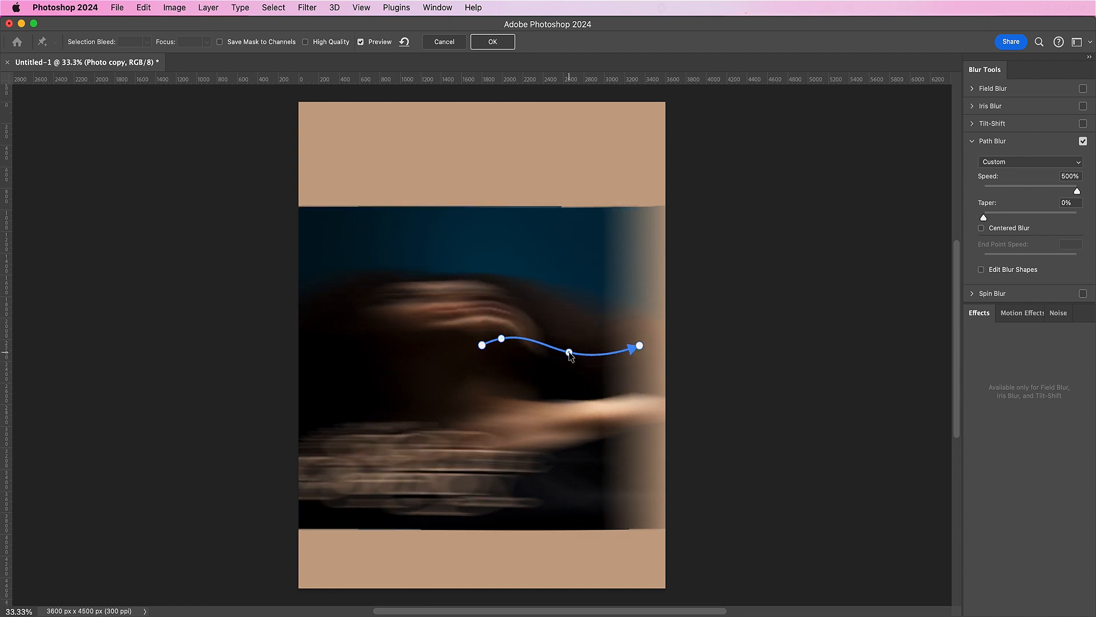
{"action": "left_click", "coordinate": [500, 340]}
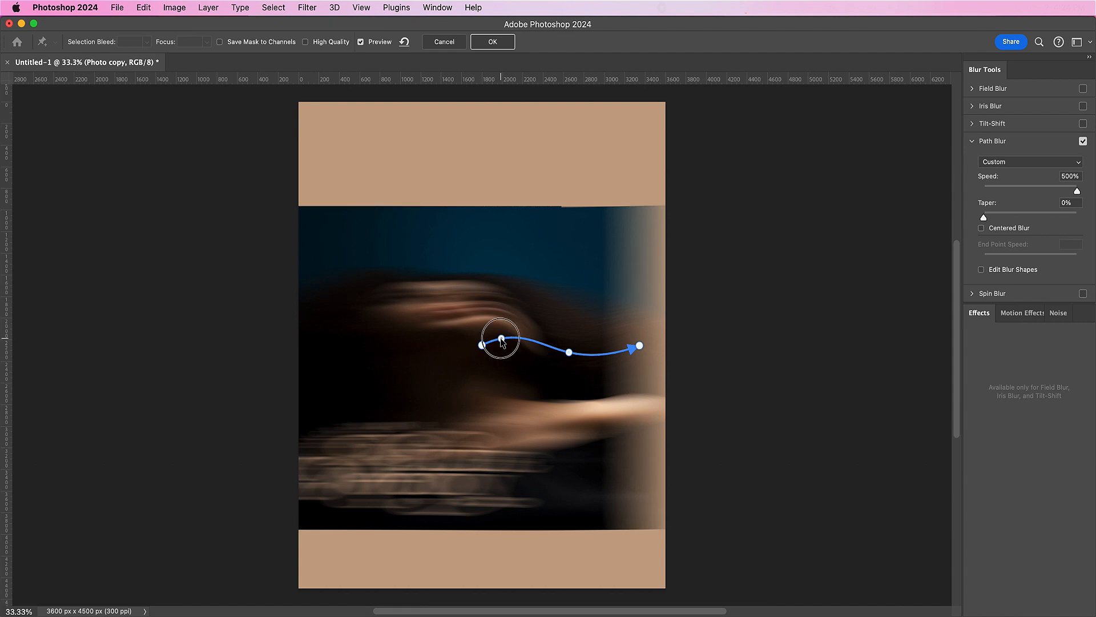
{"action": "left_click_drag", "start_coordinate": [501, 339], "coordinate": [494, 343]}
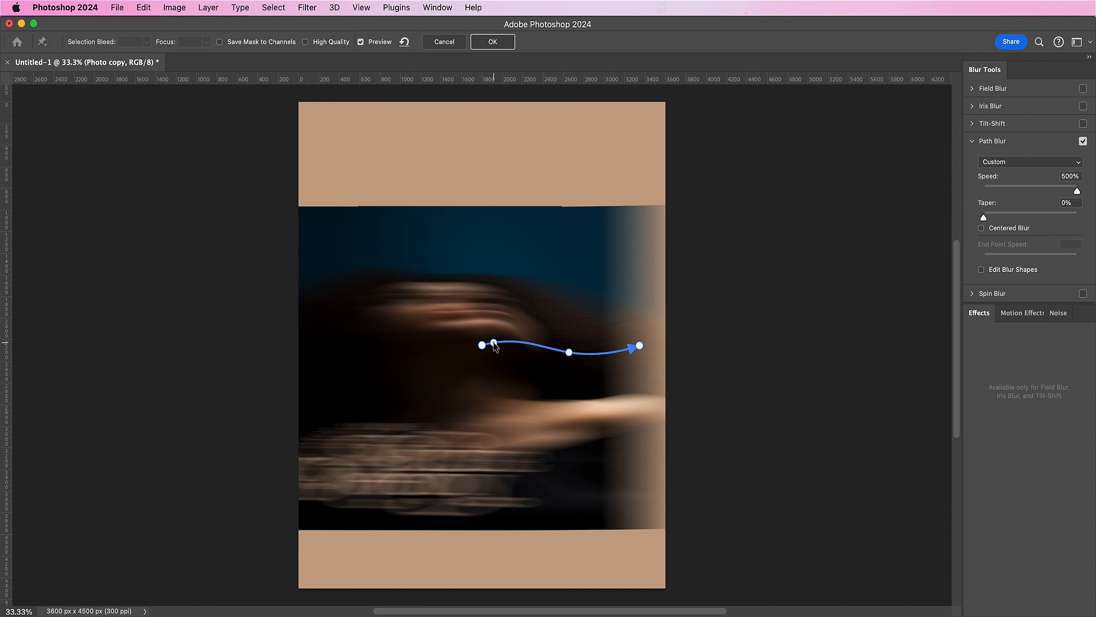
{"action": "left_click", "coordinate": [490, 41]}
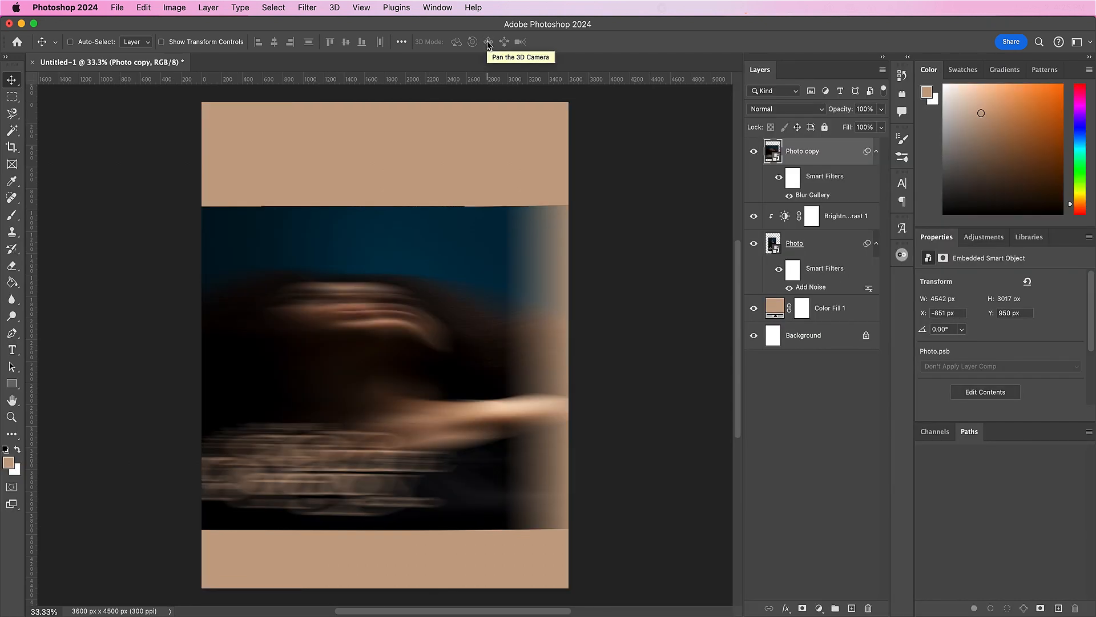
Step: Apply an Add Noise smart filter to Photo copy with a 5% amount, Gaussian distribution and Monochromatic enabled
{"action": "left_click", "coordinate": [308, 7]}
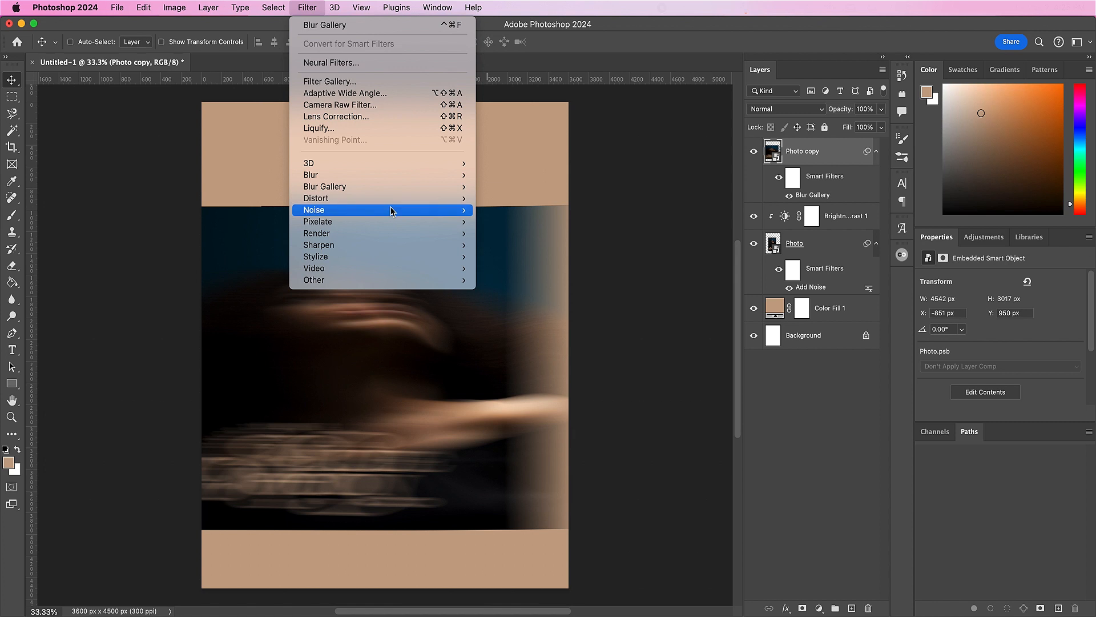
{"action": "mouse_move", "coordinate": [394, 210]}
{"action": "left_click", "coordinate": [491, 208]}
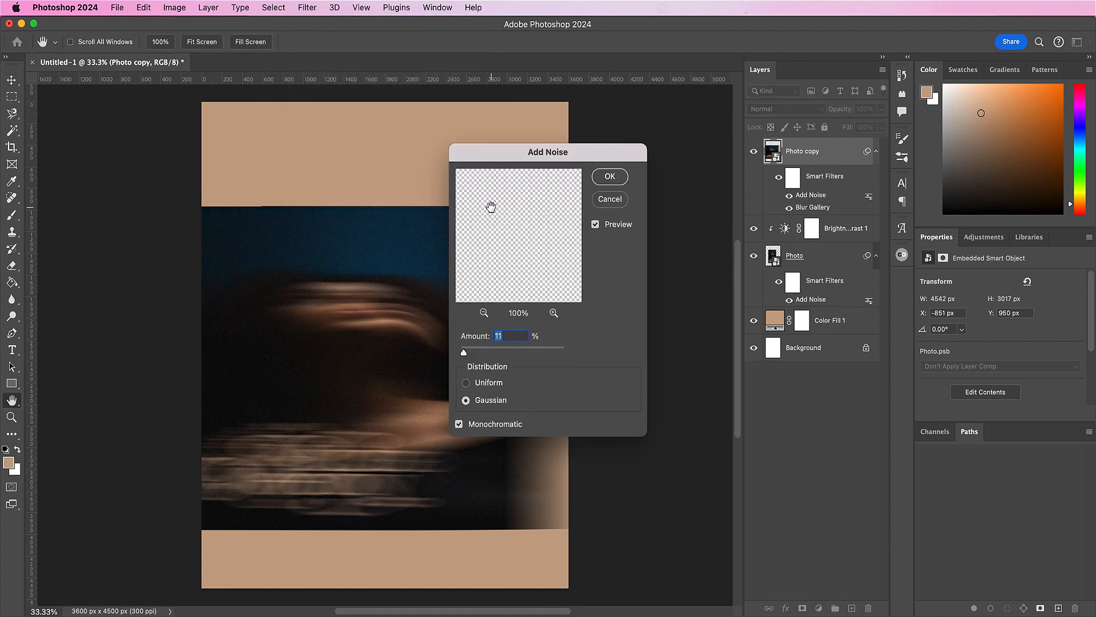
{"action": "type", "text": "5"}
{"action": "left_click", "coordinate": [600, 179]}
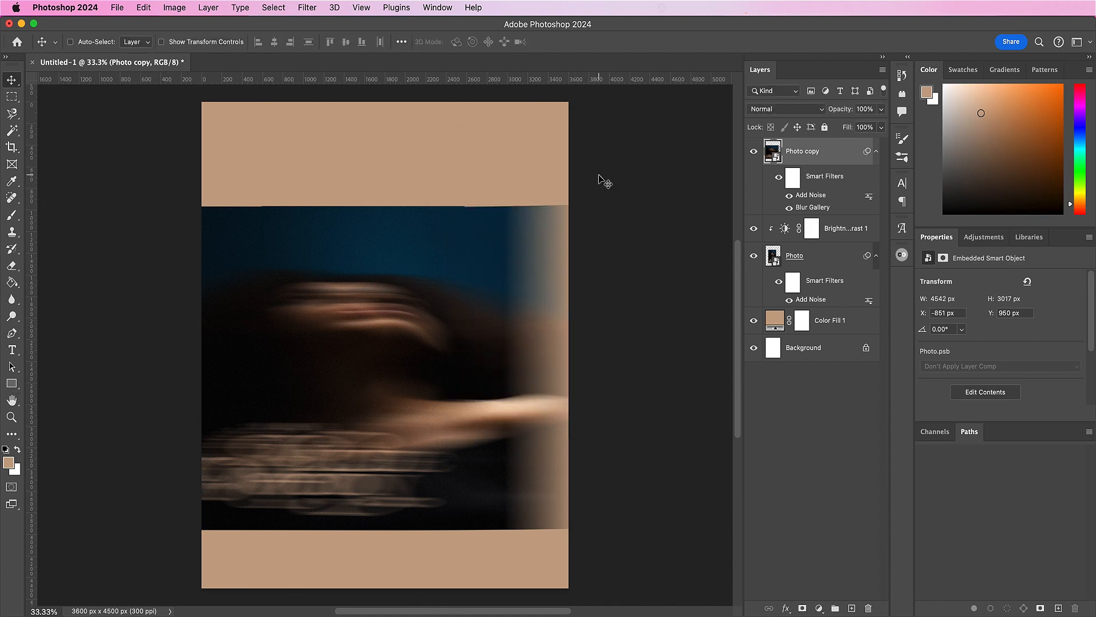
Step: Duplicate the Photo copy layer and set the duplicate's blend mode to Color Dodge
{"action": "left_click_drag", "start_coordinate": [840, 152], "coordinate": [851, 607]}
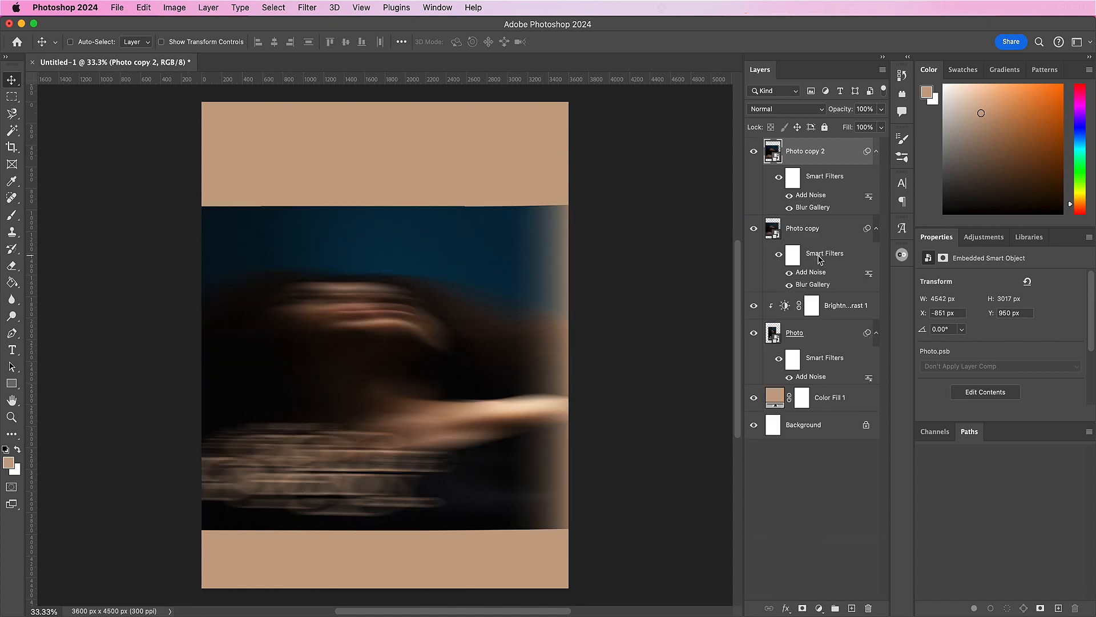
{"action": "left_click", "coordinate": [799, 112]}
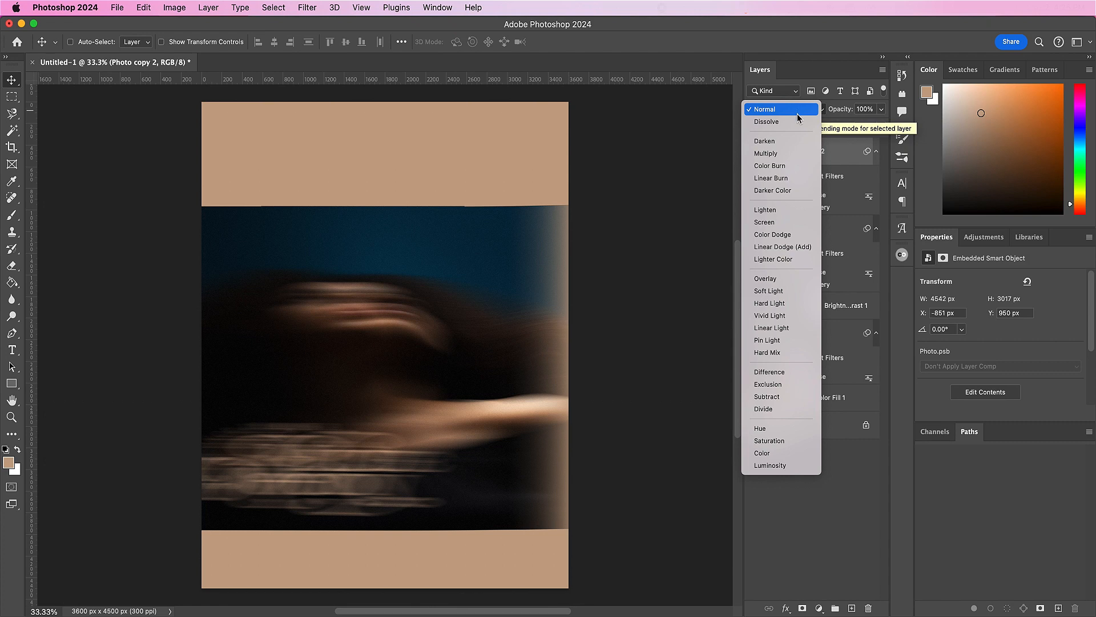
{"action": "left_click", "coordinate": [778, 235]}
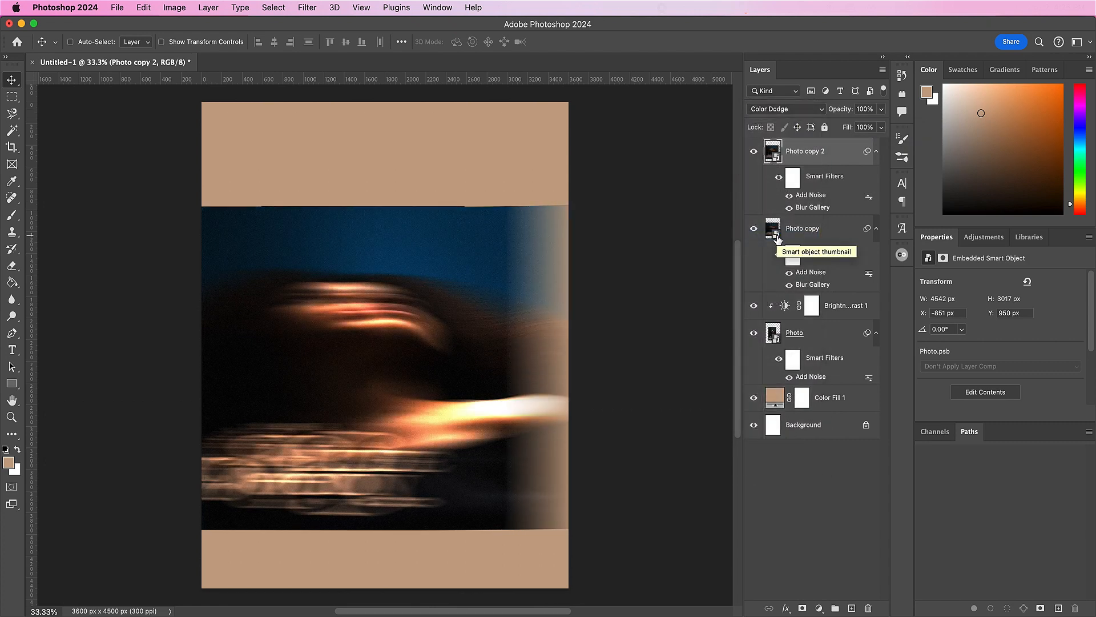
Step: Group the Photo copy and Photo copy 2 layers and name the group Path Blur
{"action": "left_click", "coordinate": [833, 235], "text": "shift"}
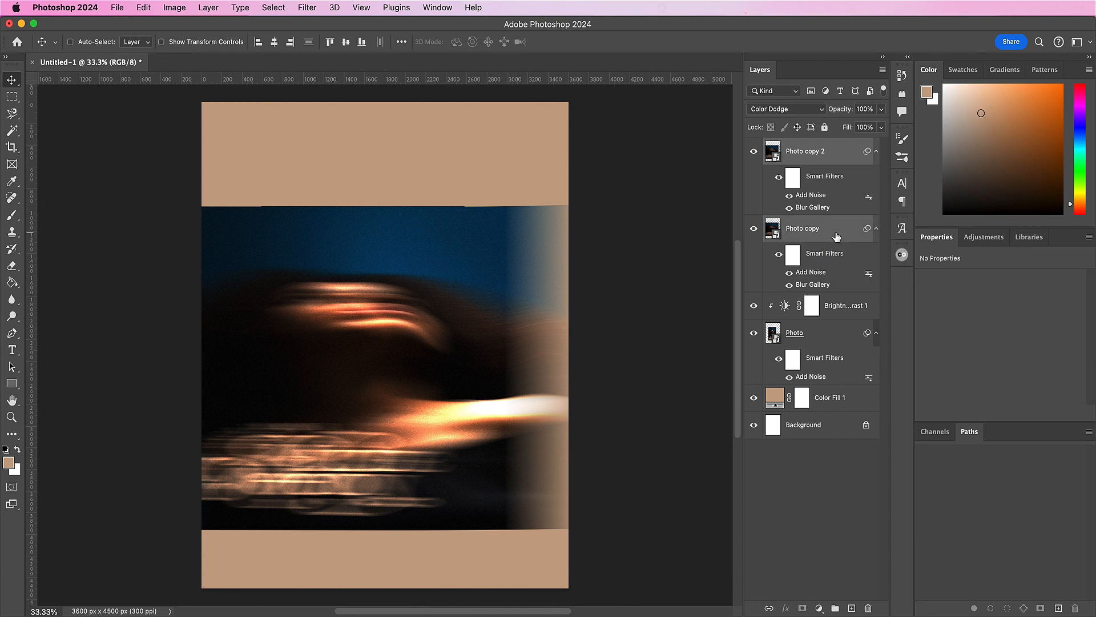
{"action": "left_click", "coordinate": [835, 608]}
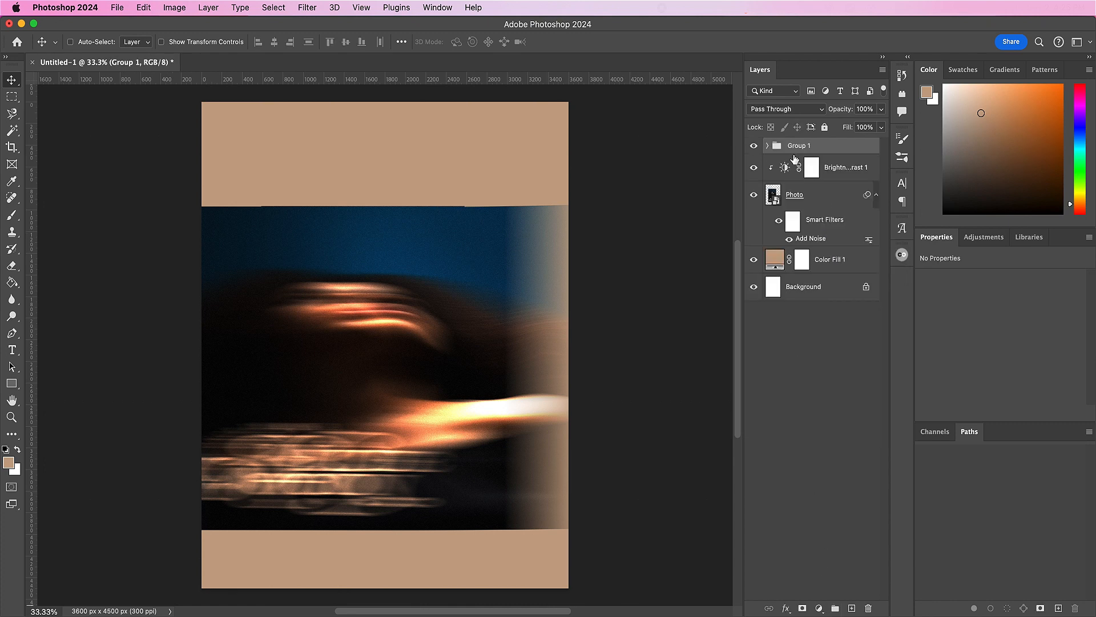
{"action": "double_click", "coordinate": [794, 147]}
{"action": "type", "text": "Path B"}
{"action": "key", "text": "Return"}
Step: Lower the Path Blur group's opacity, trying 90% and settling on 70%
{"action": "left_click", "coordinate": [864, 109]}
{"action": "type", "text": "90"}
{"action": "key", "text": "Return"}
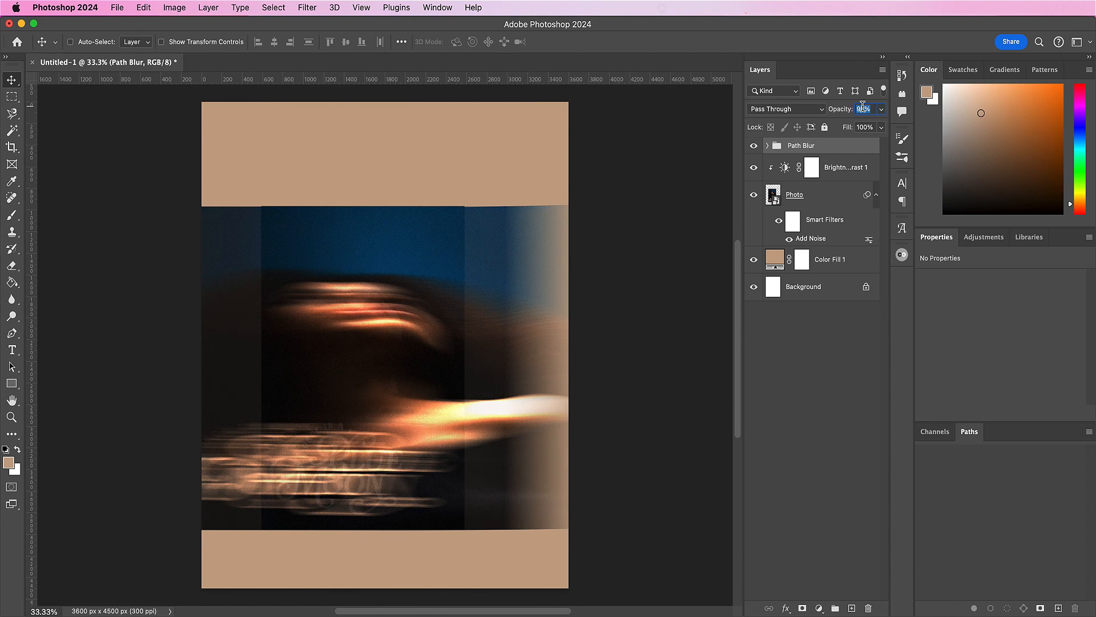
{"action": "type", "text": "70"}
{"action": "key", "text": "Return"}
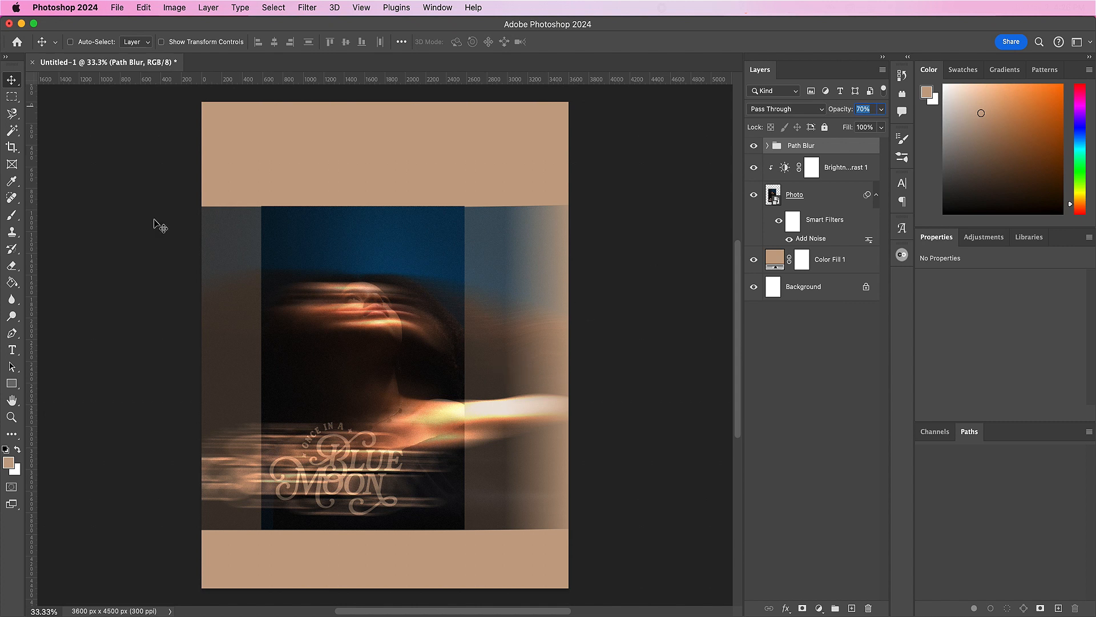
Step: Mask the Path Blur group with a rectangular selection from mid-face to the canvas's right edge, and set the group's opacity to 100%
{"action": "left_click", "coordinate": [12, 97]}
{"action": "left_click_drag", "start_coordinate": [579, 547], "coordinate": [365, 169]}
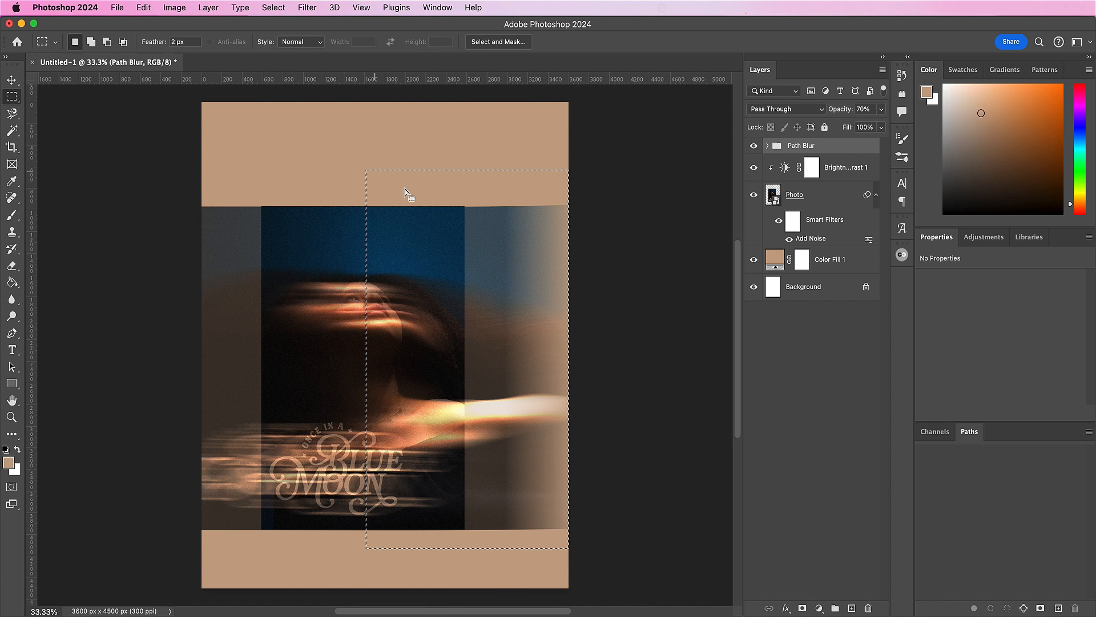
{"action": "left_click", "coordinate": [802, 609]}
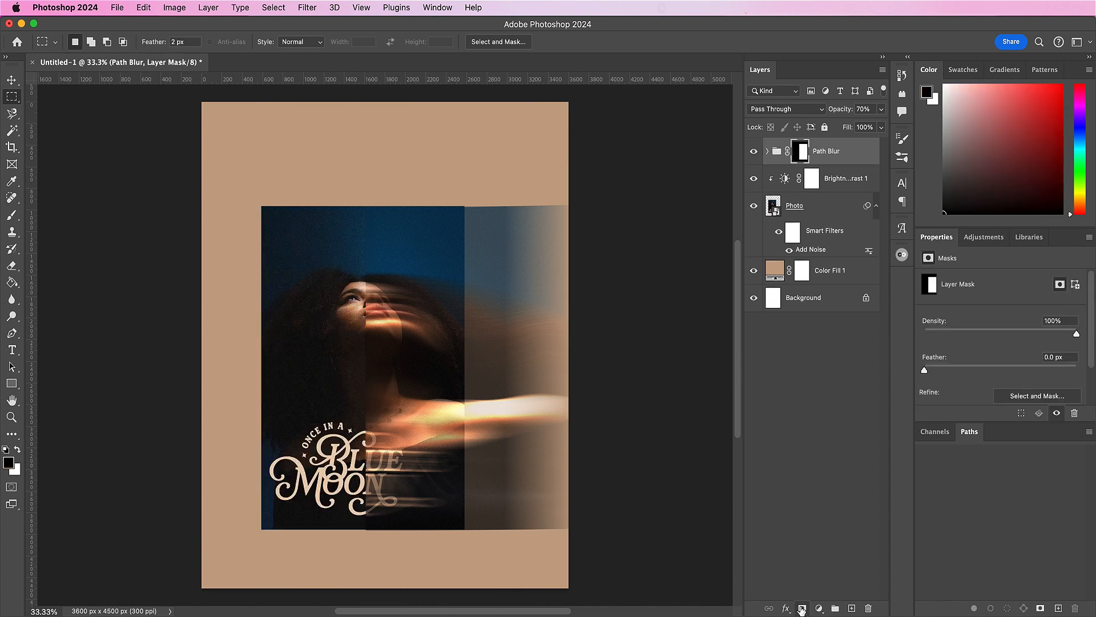
{"action": "key", "text": "v"}
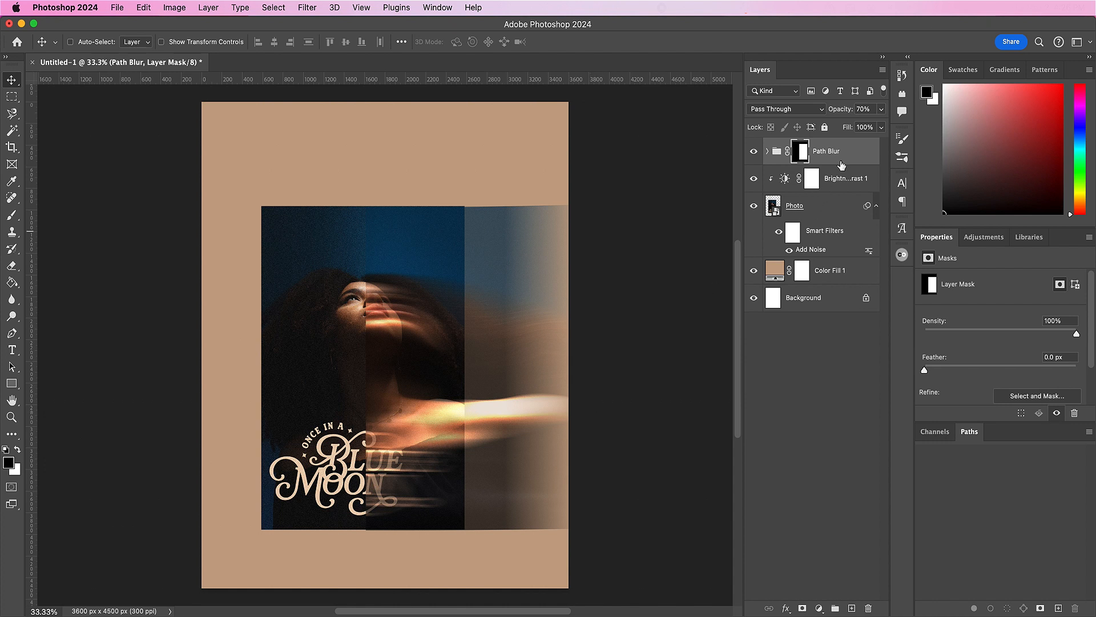
{"action": "type", "text": "100"}
{"action": "key", "text": "Return"}
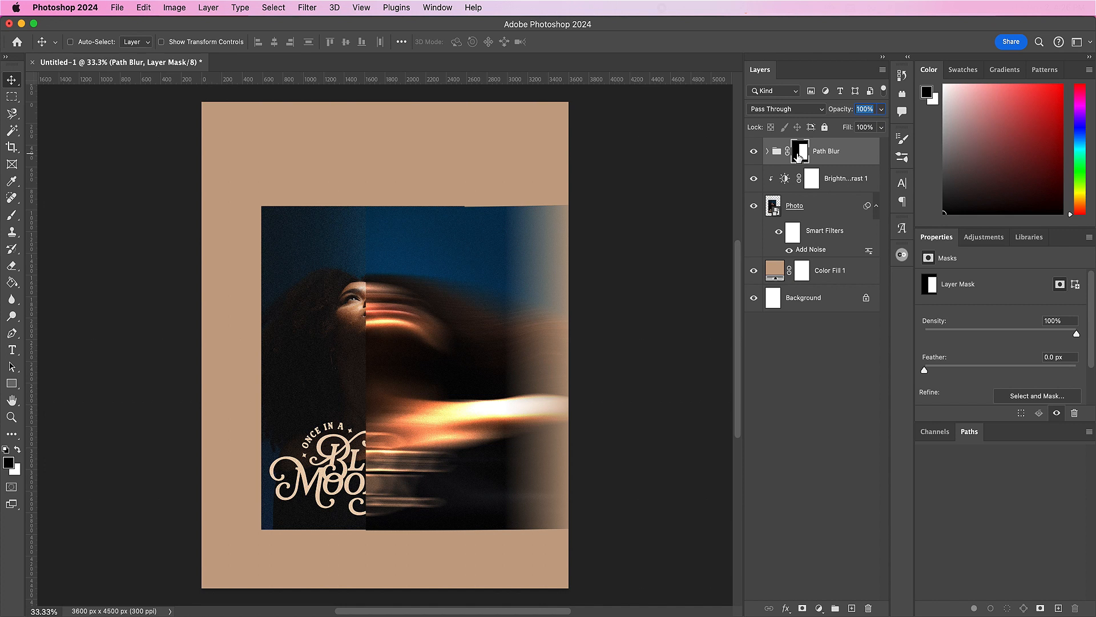
Step: Soften the Path Blur group's mask edge with a Motion Blur at angle 0° and distance 531 pixels
{"action": "left_click", "coordinate": [305, 7]}
{"action": "mouse_move", "coordinate": [405, 175]}
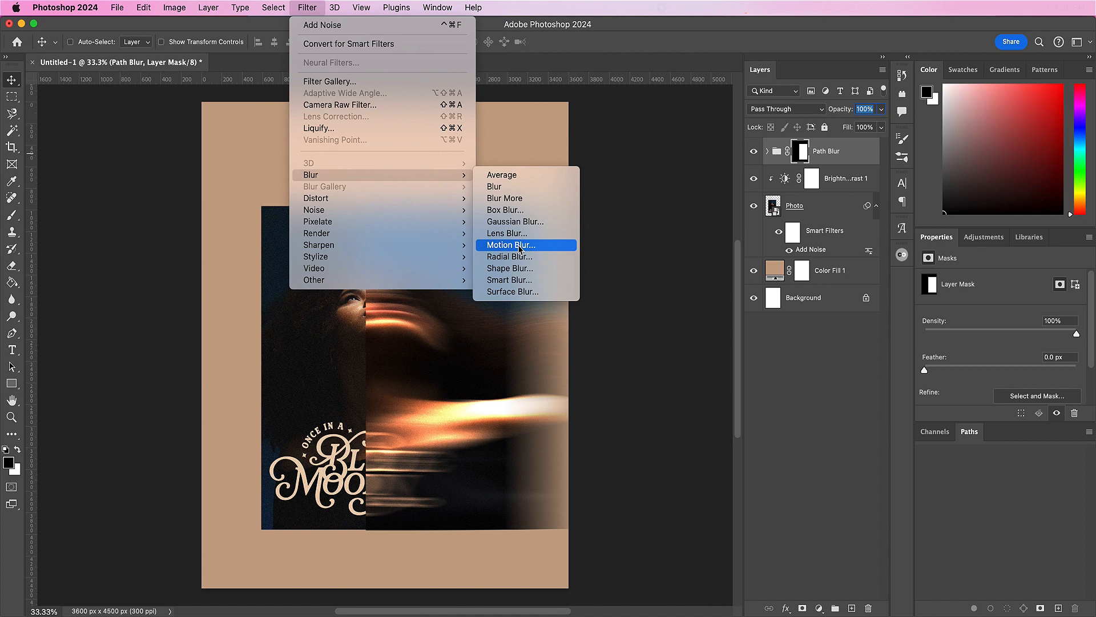
{"action": "left_click", "coordinate": [520, 245]}
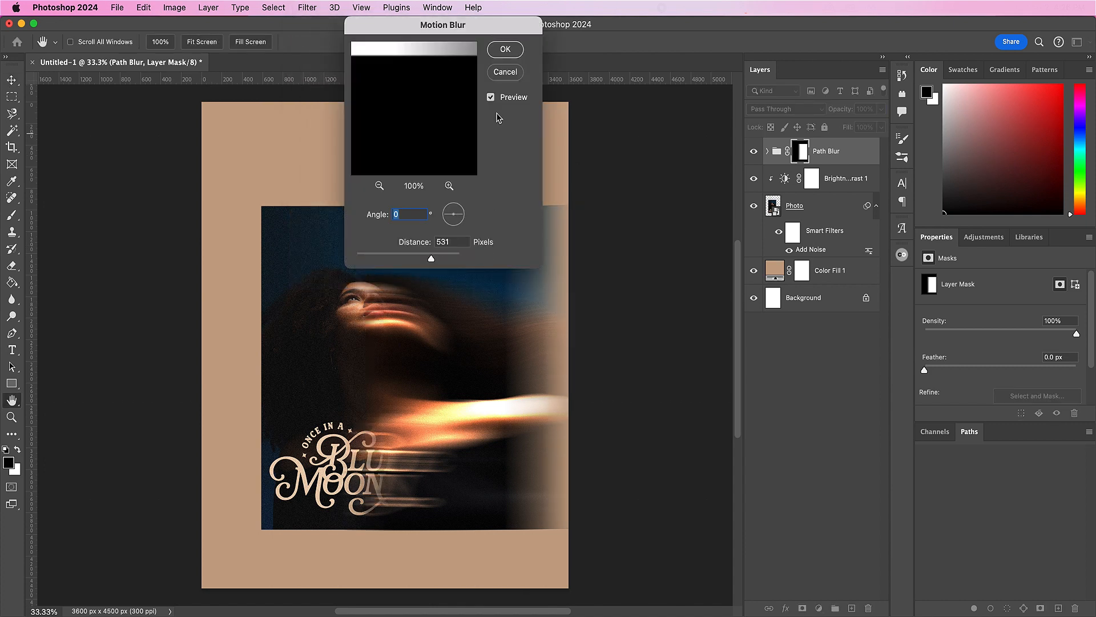
{"action": "left_click", "coordinate": [504, 51]}
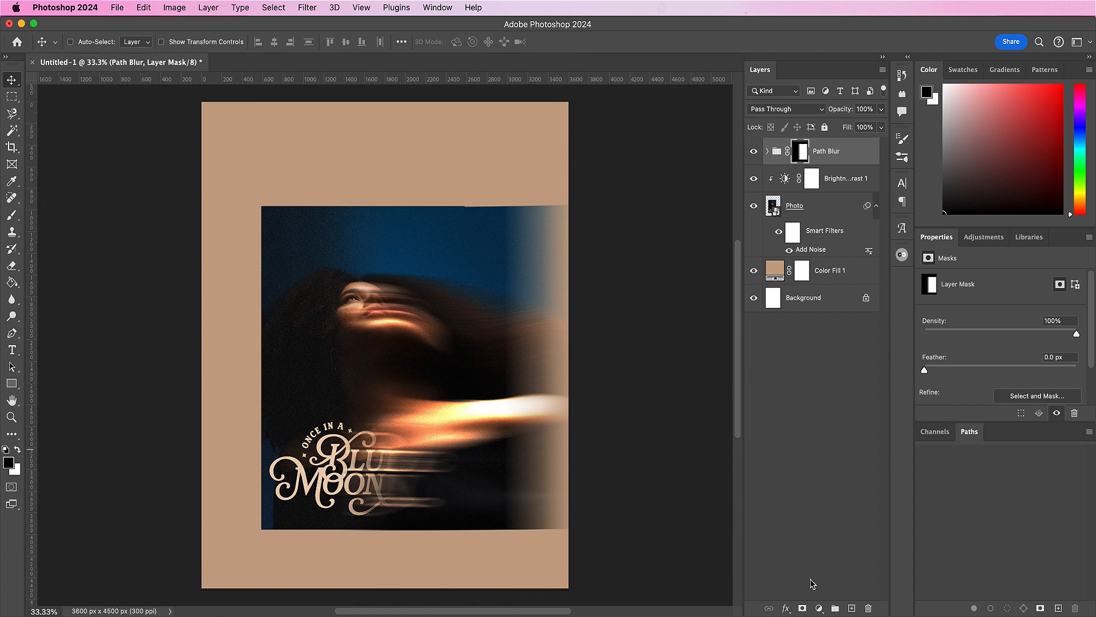
Step: Add a Gradient Map adjustment layer above the Path Blur group
{"action": "left_click", "coordinate": [818, 608]}
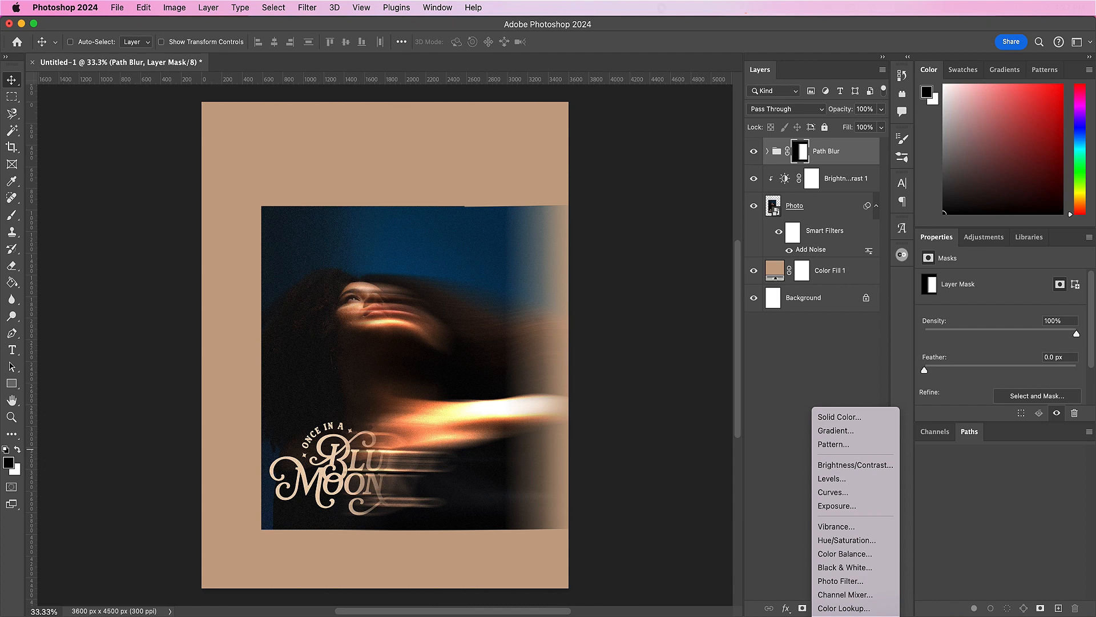
{"action": "left_click", "coordinate": [842, 601]}
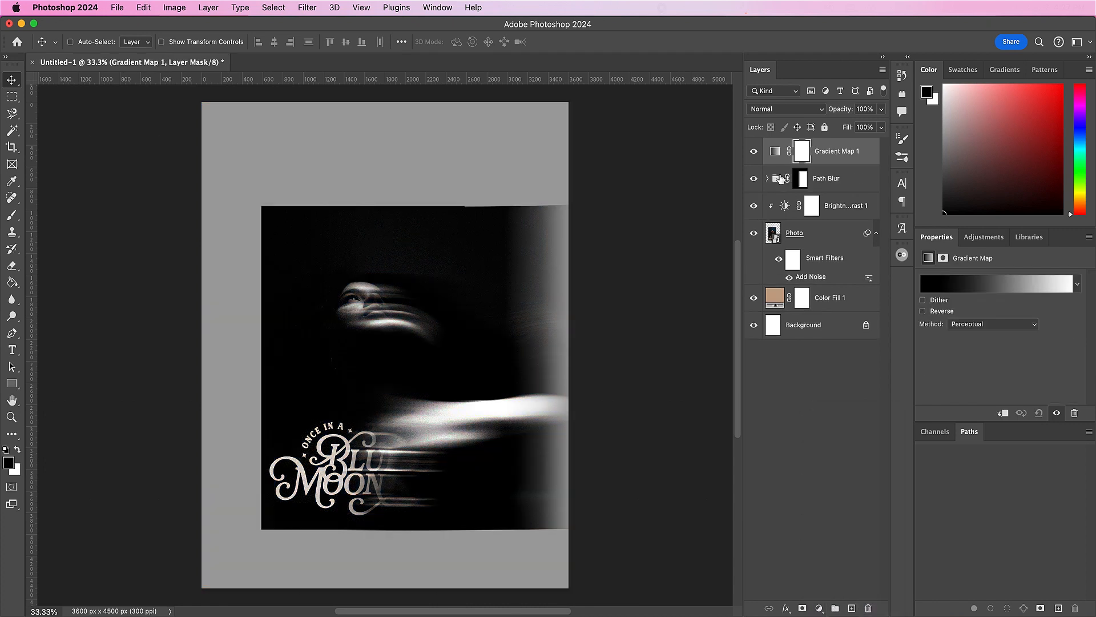
{"action": "left_click", "coordinate": [774, 152]}
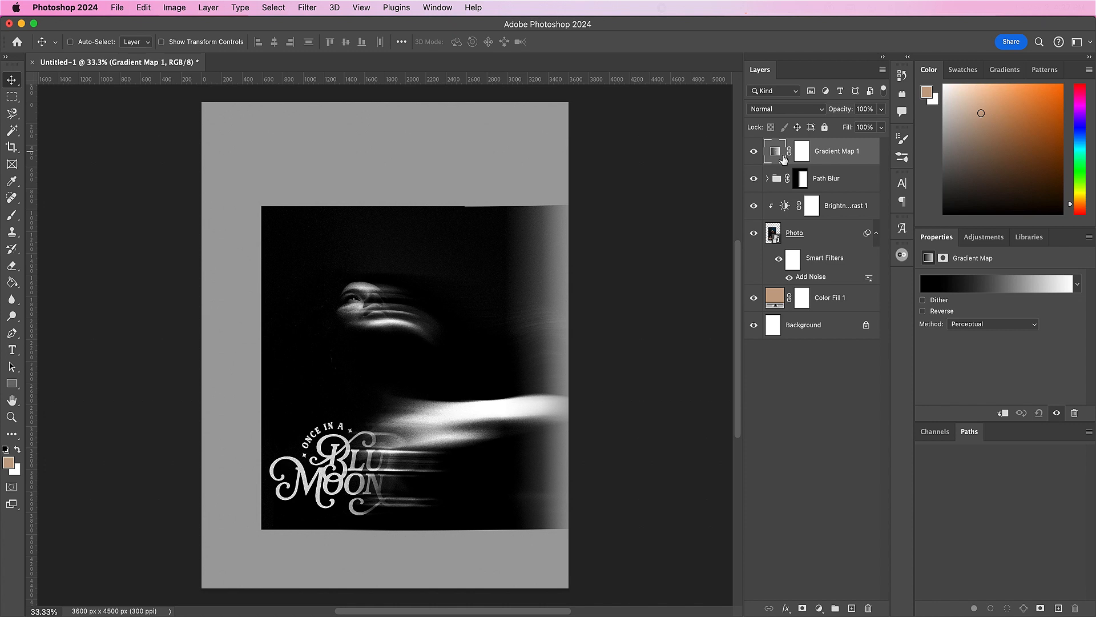
Step: Set the dark stop of the Gradient Map's gradient to the colour #29035d
{"action": "left_click", "coordinate": [933, 287]}
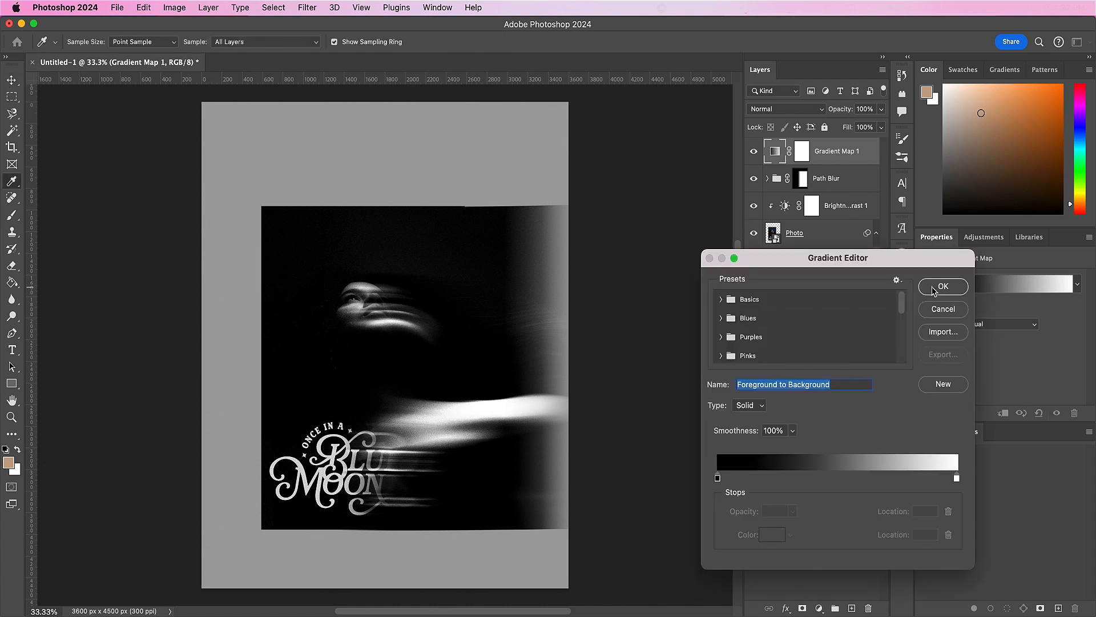
{"action": "left_click", "coordinate": [717, 478]}
{"action": "left_click", "coordinate": [773, 535]}
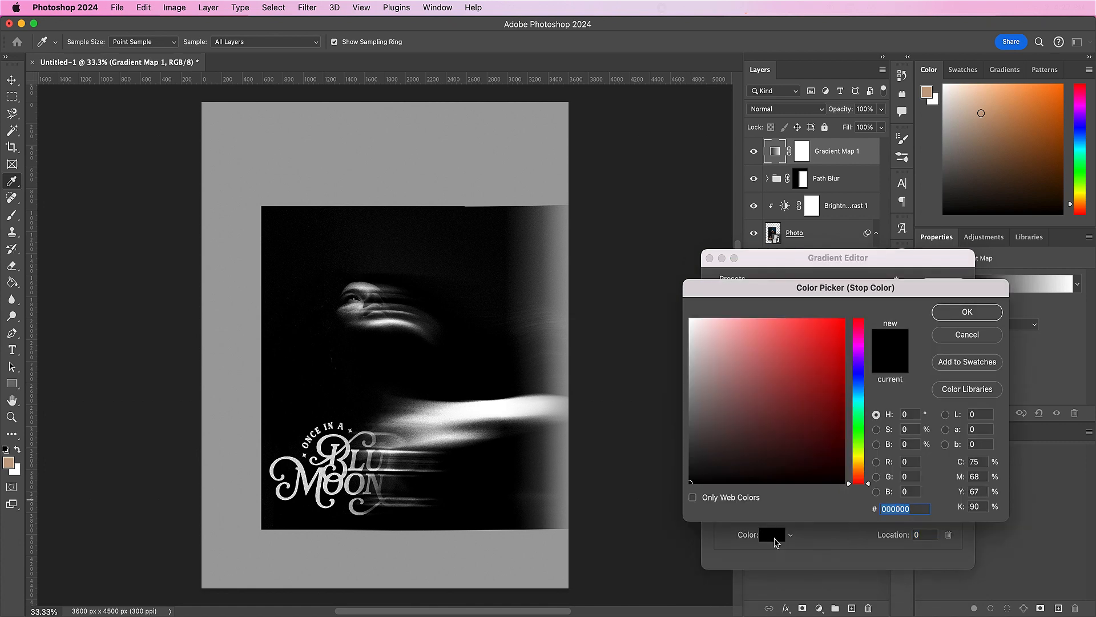
{"action": "type", "text": "290"}
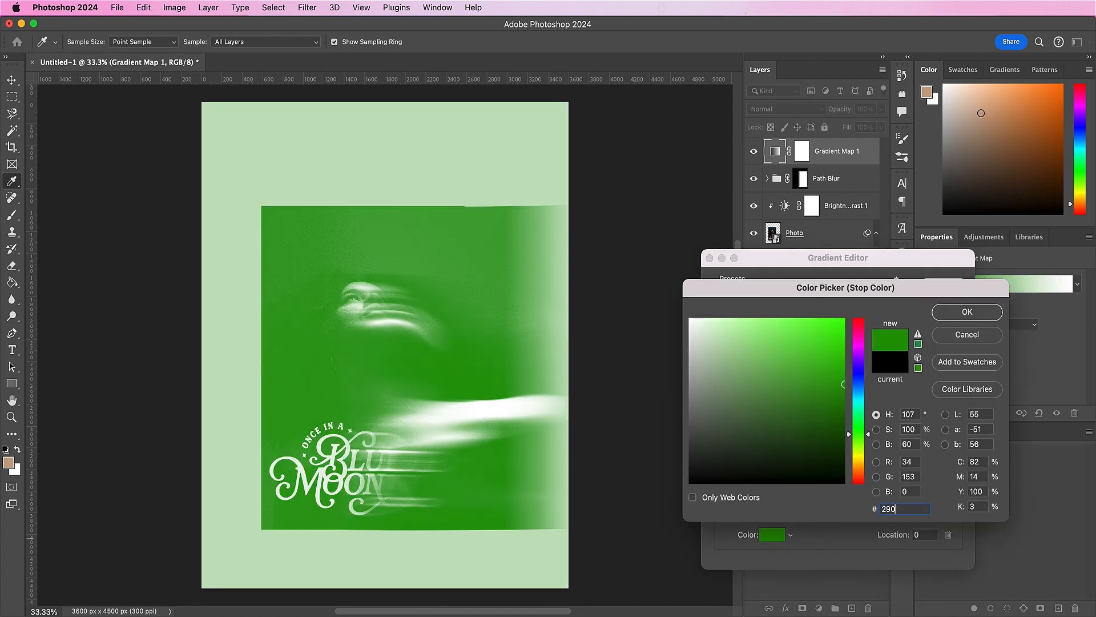
{"action": "type", "text": "35c"}
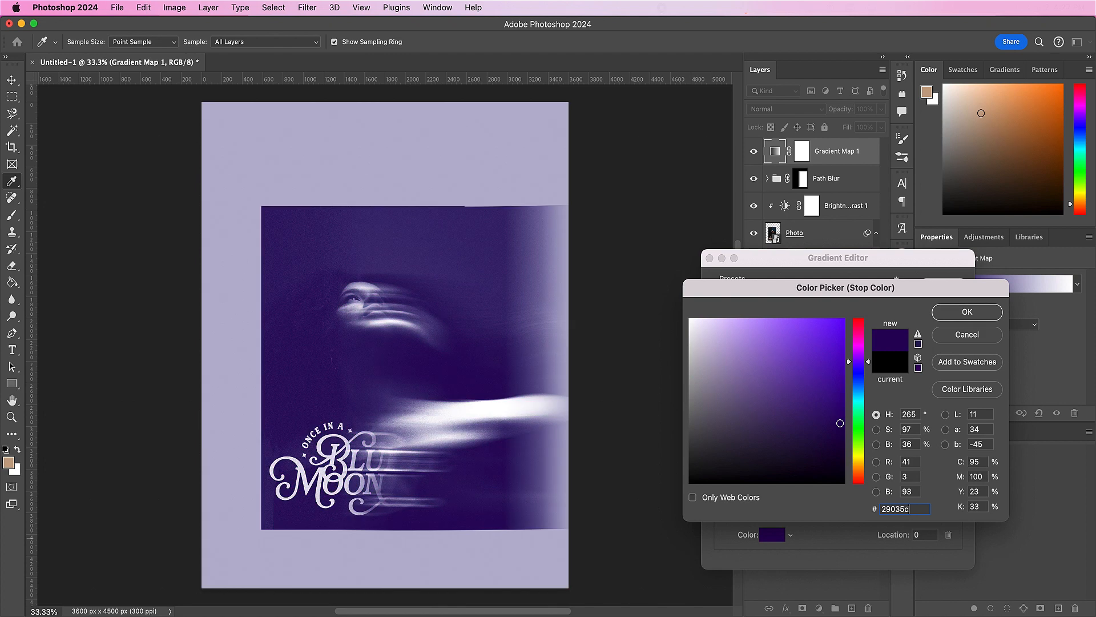
{"action": "key", "text": "Return"}
Step: Set the Gradient Map's light stop to #a9a7a7, accept the gradient, and change the adjustment layer's blend mode to Lighten
{"action": "left_click", "coordinate": [957, 480]}
{"action": "left_click", "coordinate": [773, 537]}
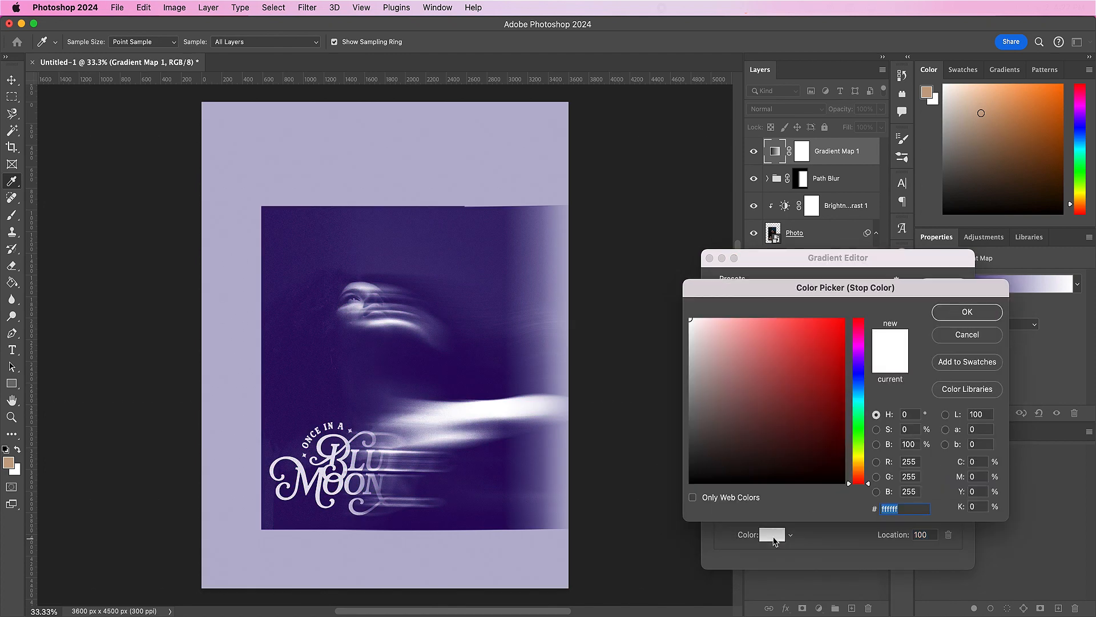
{"action": "type", "text": "a9"}
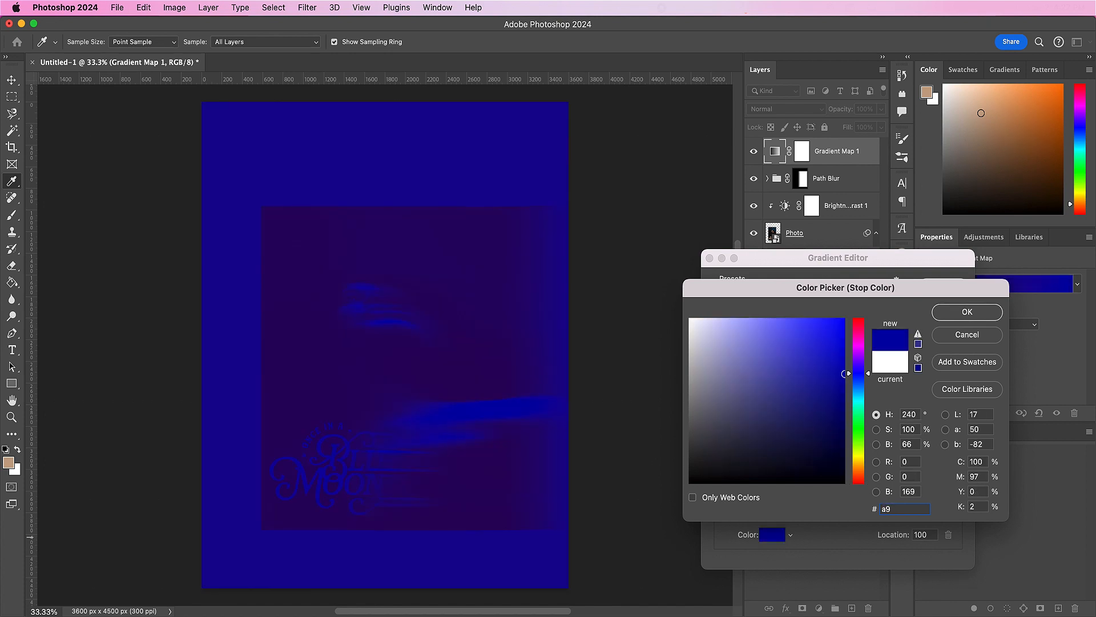
{"action": "type", "text": "a7"}
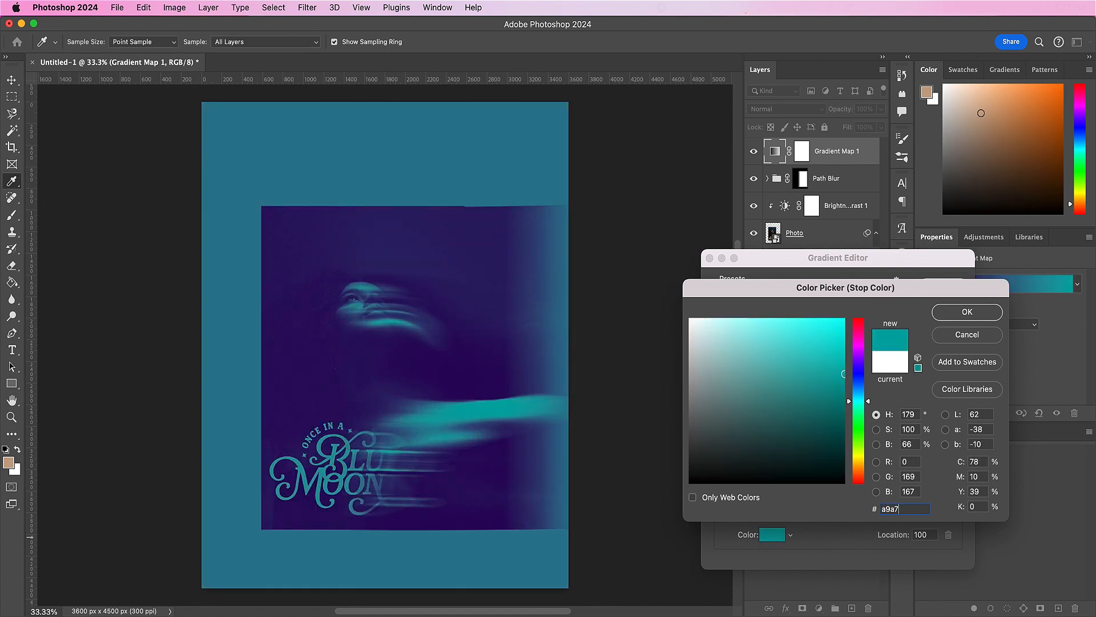
{"action": "type", "text": "a7"}
{"action": "key", "text": "Return"}
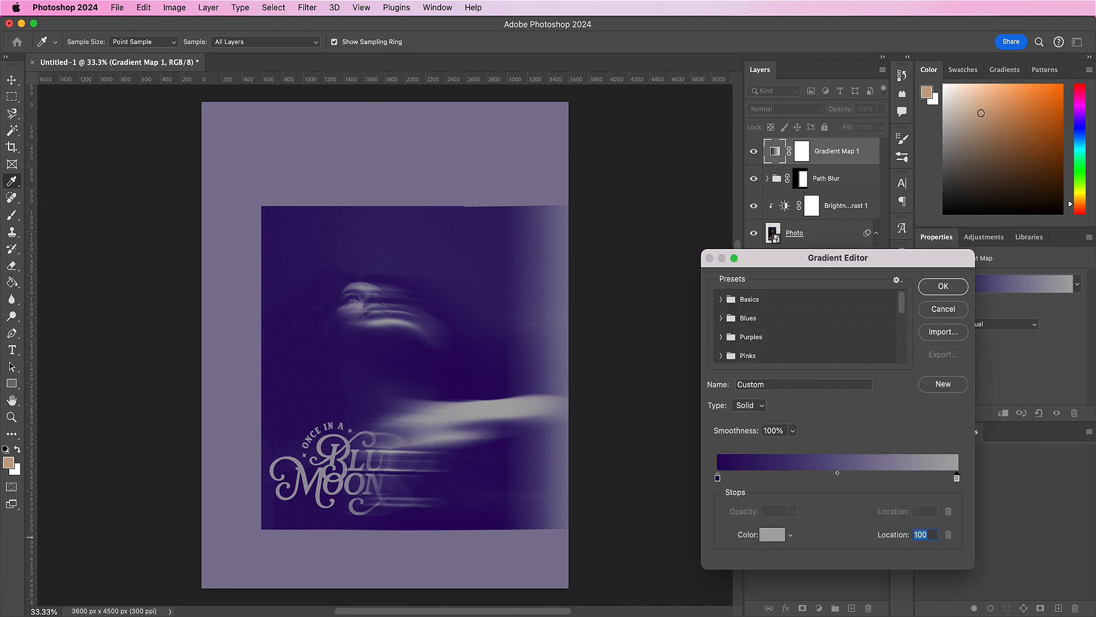
{"action": "key", "text": "Return"}
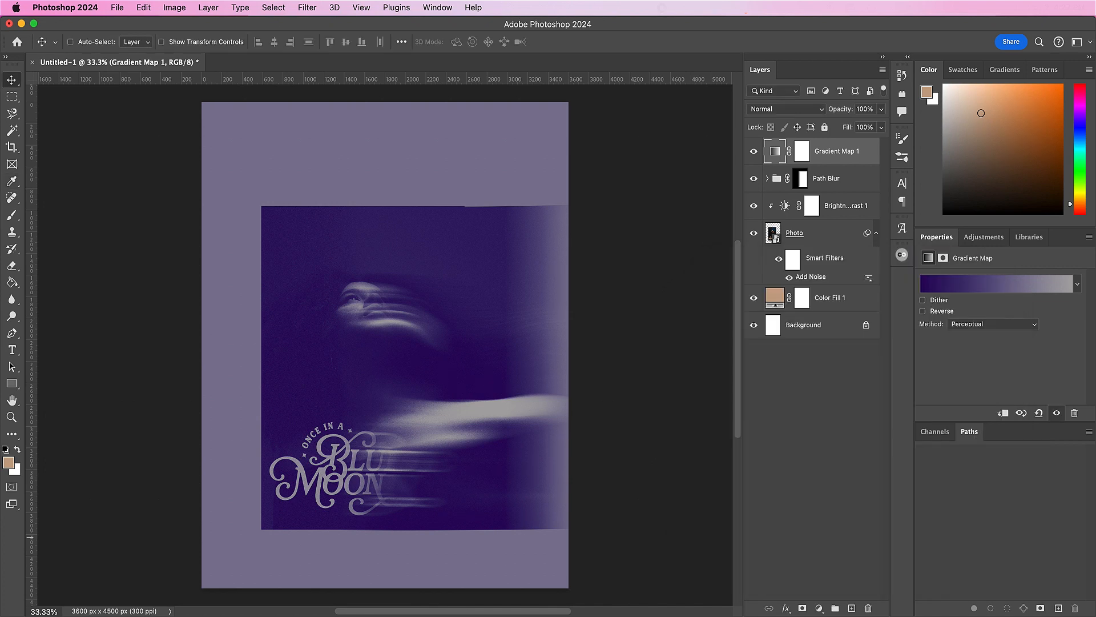
{"action": "left_click", "coordinate": [775, 110]}
{"action": "left_click", "coordinate": [761, 210]}
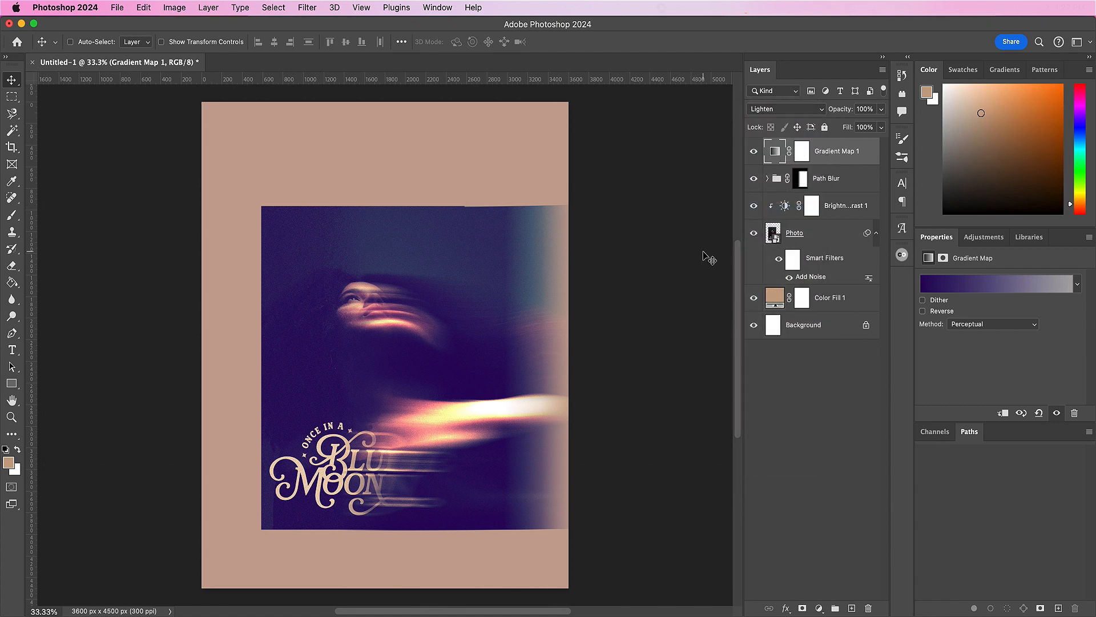
Step: Group the layers from Gradient Map 1 down to Photo and name the group Art
{"action": "left_click", "coordinate": [825, 238], "text": "shift"}
{"action": "left_click", "coordinate": [835, 608]}
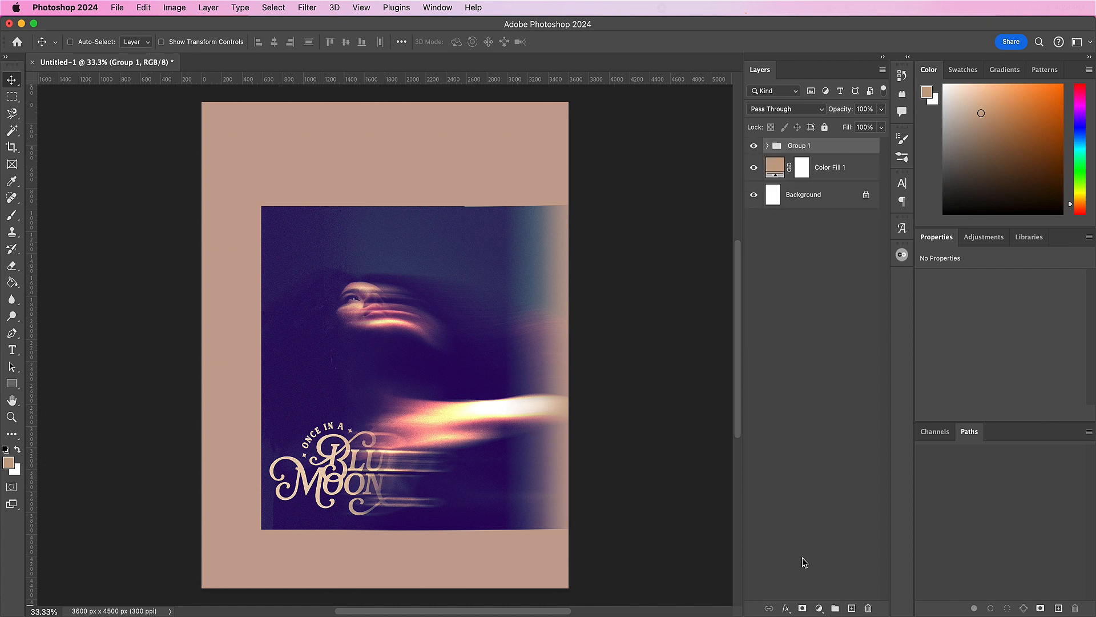
{"action": "key", "text": "m"}
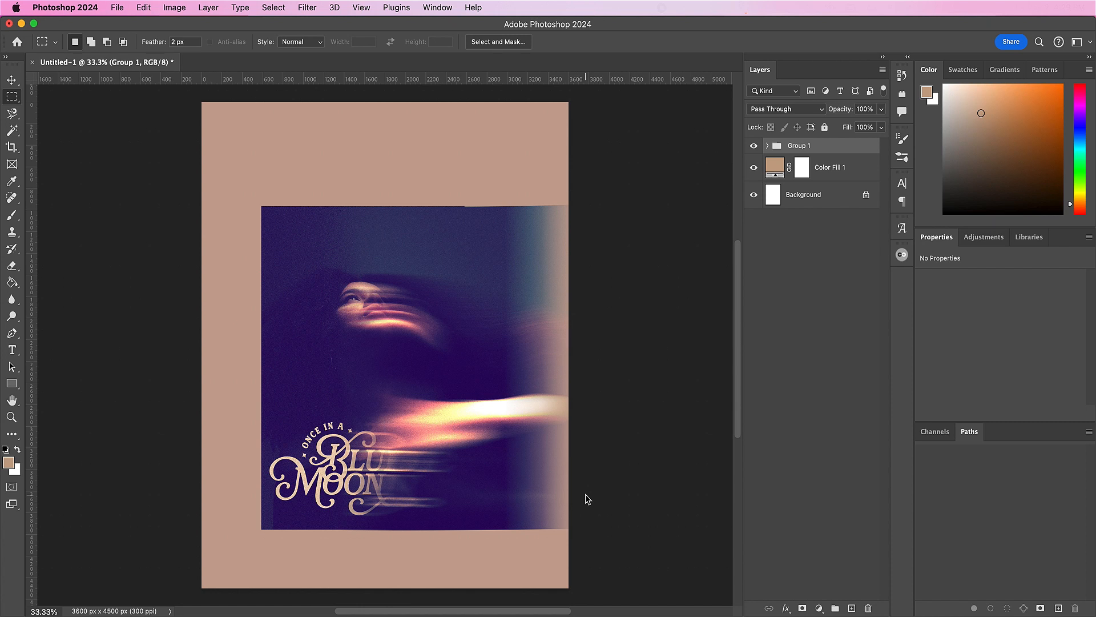
{"action": "double_click", "coordinate": [795, 145]}
{"action": "type", "text": "Art"}
{"action": "key", "text": "Return"}
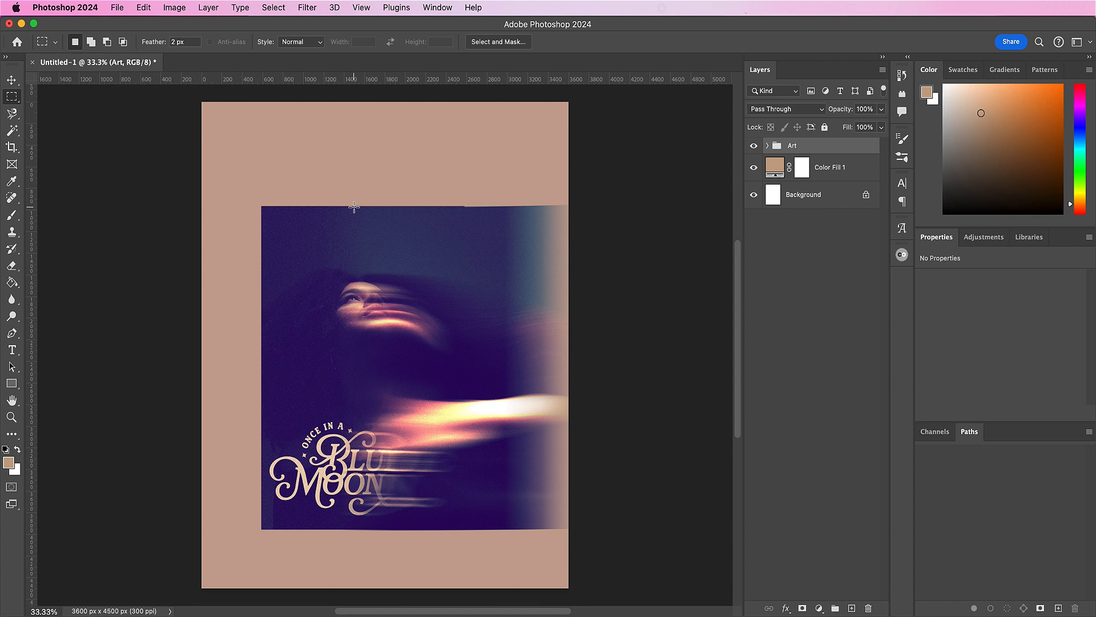
Step: Mask the Art group with a rectangular selection that crops the picture's right side, and move the group to the canvas's centre
{"action": "left_click_drag", "start_coordinate": [261, 206], "coordinate": [541, 529]}
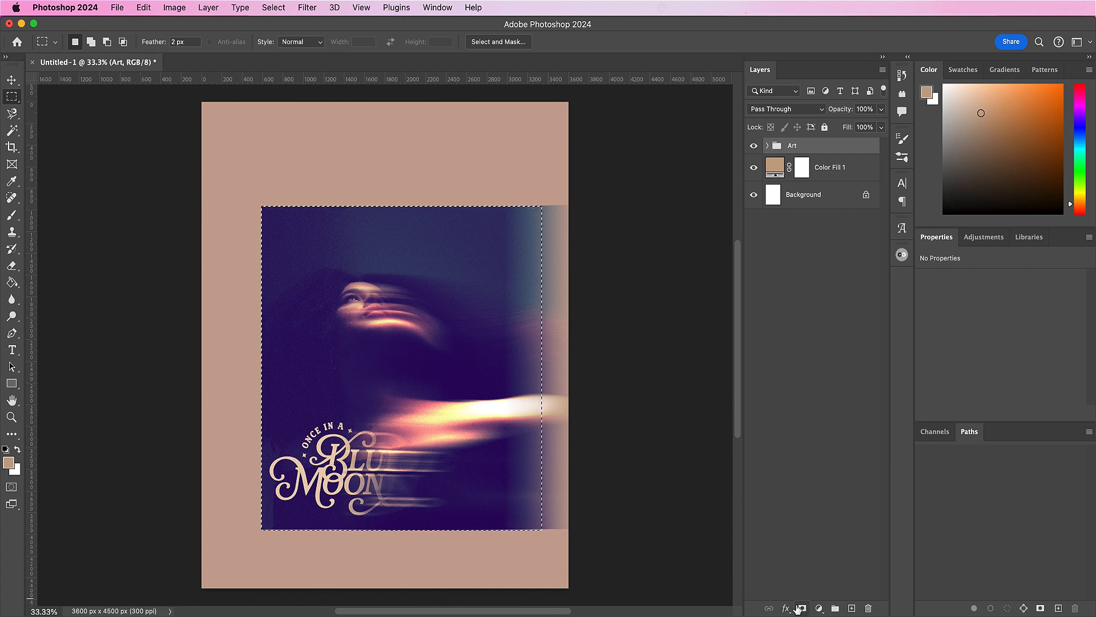
{"action": "left_click", "coordinate": [802, 608]}
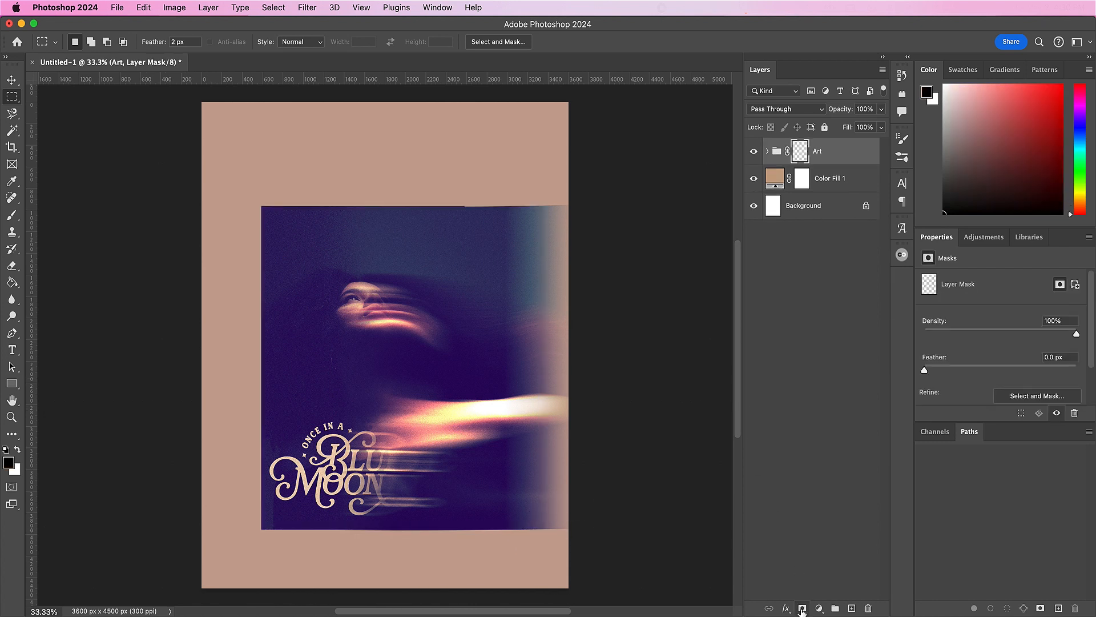
{"action": "left_click", "coordinate": [856, 156]}
{"action": "key", "text": "v"}
{"action": "left_click_drag", "start_coordinate": [465, 396], "coordinate": [453, 390]}
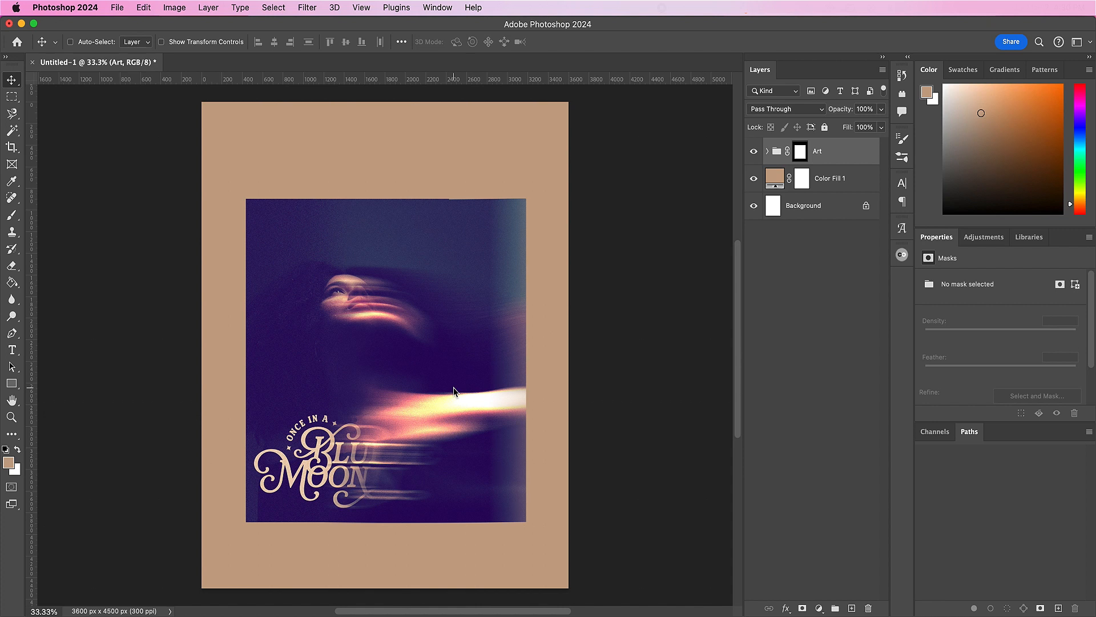
Step: Open AdobeStock_527199198.jpg and bring its image into Untitled-1 as a layer above the Art group
{"action": "key", "text": "super+o"}
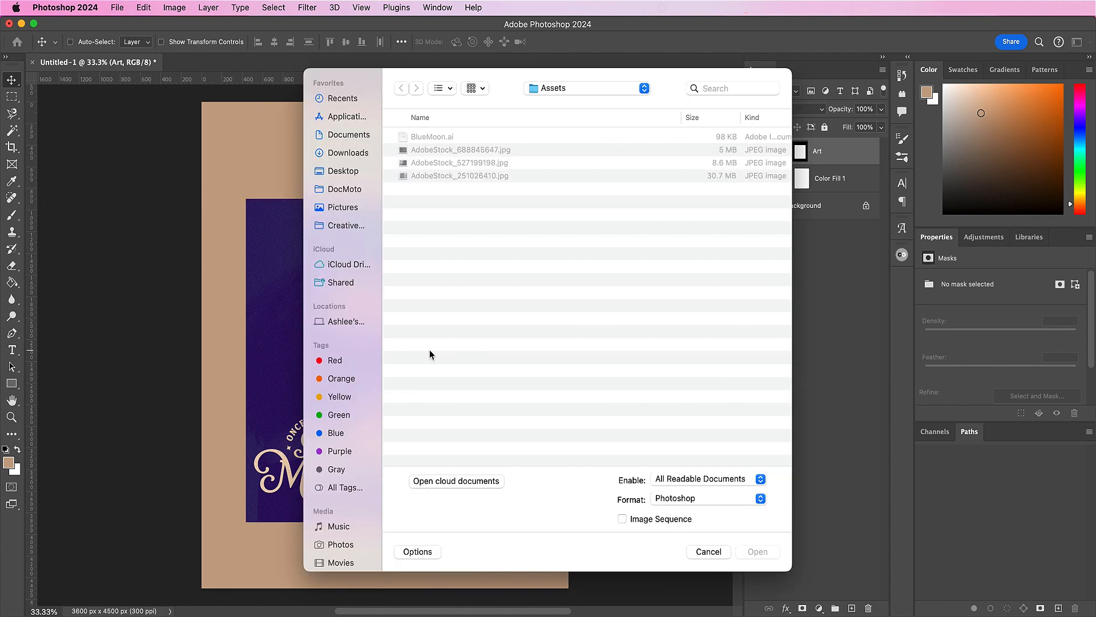
{"action": "left_click", "coordinate": [431, 164]}
{"action": "double_click", "coordinate": [431, 164]}
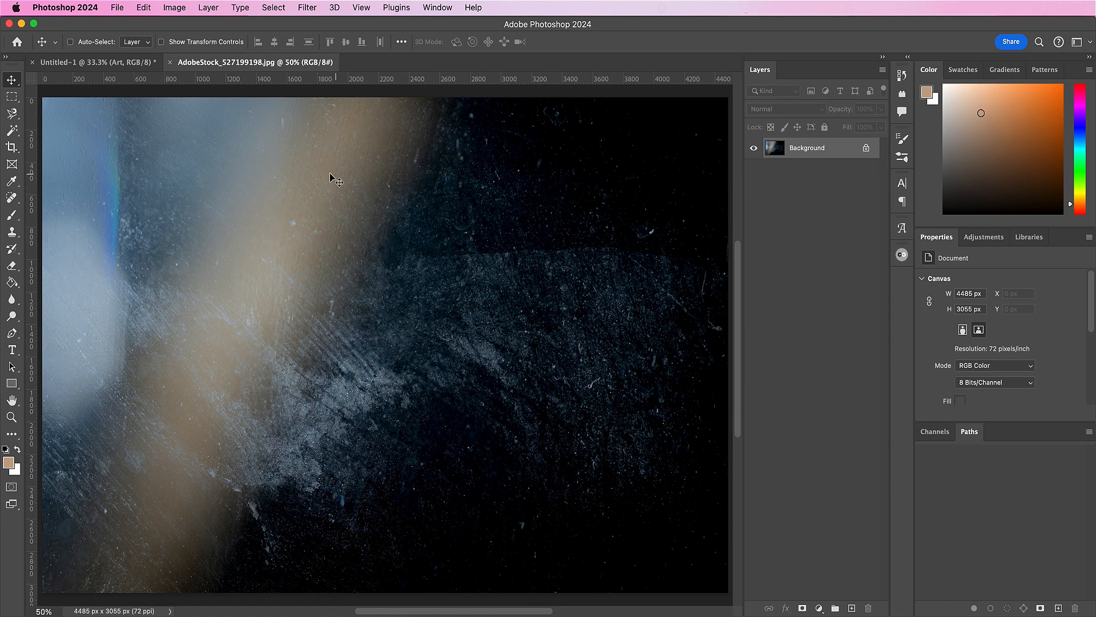
{"action": "left_click_drag", "start_coordinate": [327, 178], "coordinate": [477, 460]}
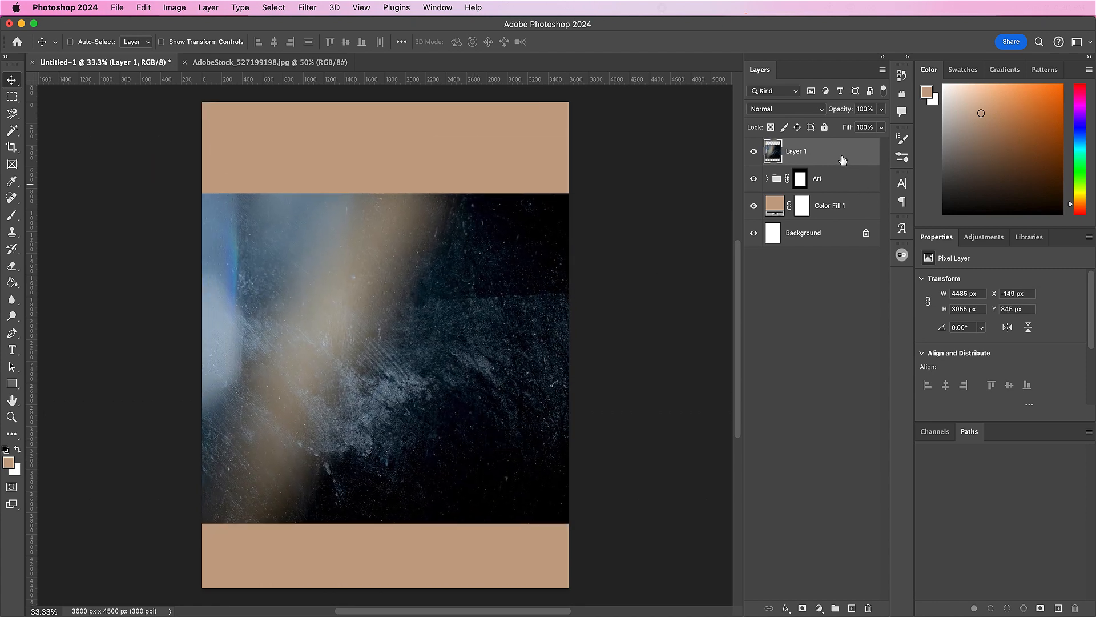
Step: Clip the dusty texture layer to the Art group and set its blend mode to Soft Light
{"action": "right_click", "coordinate": [843, 159]}
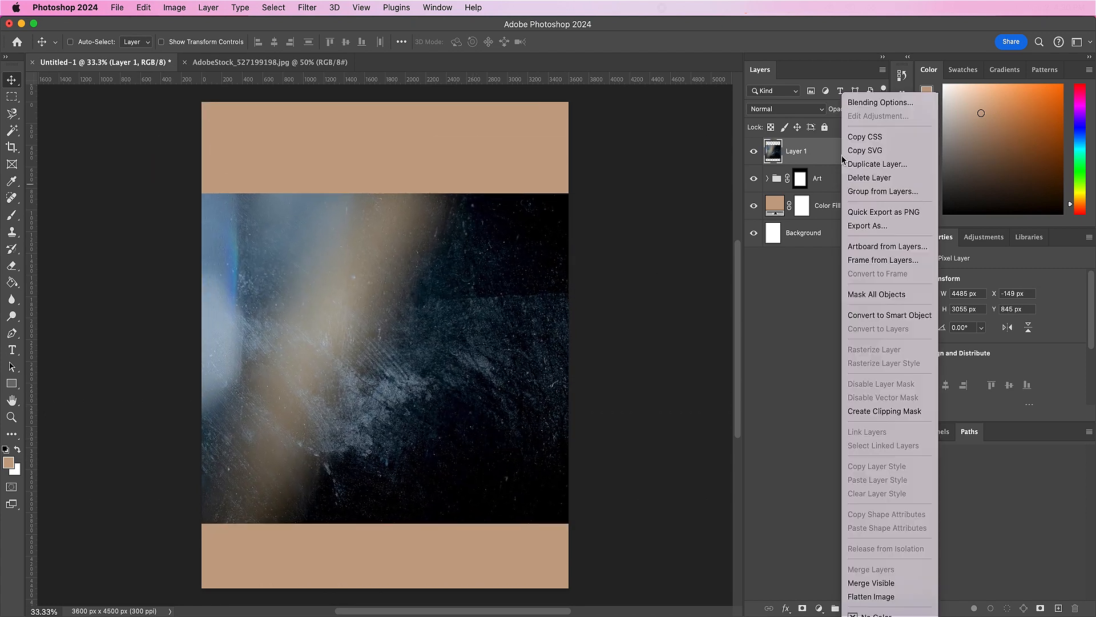
{"action": "left_click", "coordinate": [869, 412]}
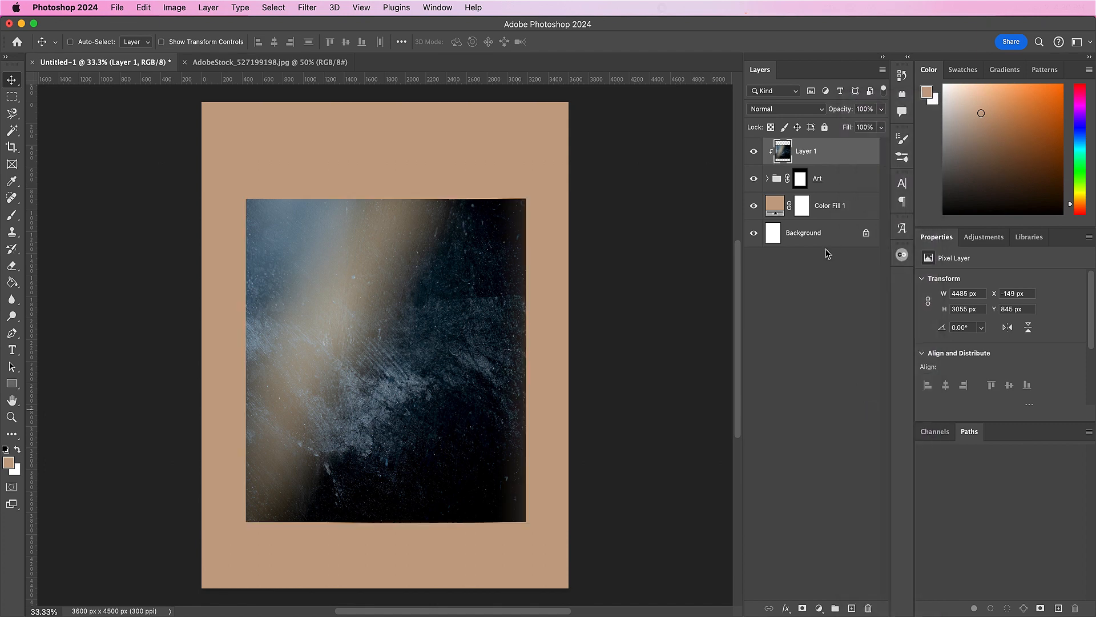
{"action": "left_click", "coordinate": [794, 109]}
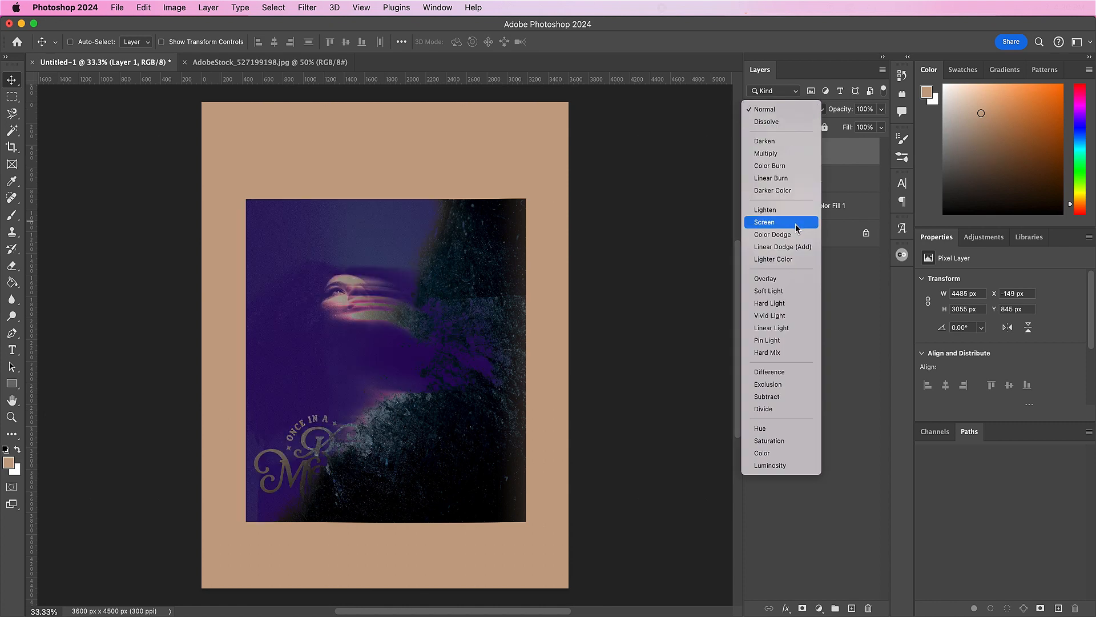
{"action": "left_click", "coordinate": [781, 292]}
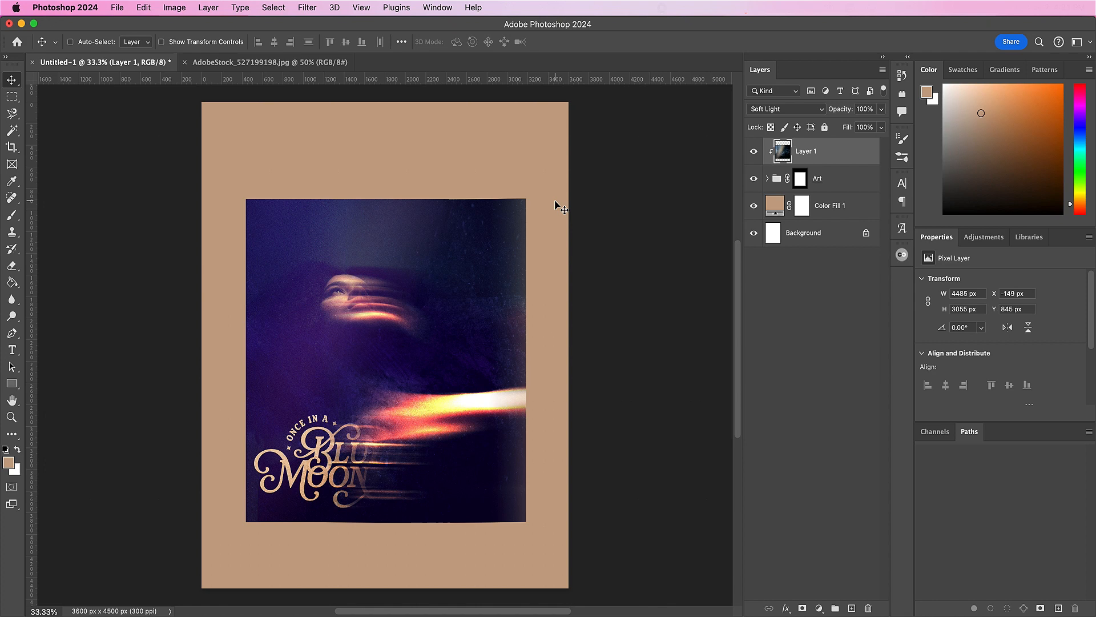
Step: Apply a Gaussian Blur with a radius of 36 pixels to Layer 1
{"action": "left_click", "coordinate": [307, 7]}
{"action": "mouse_move", "coordinate": [387, 174]}
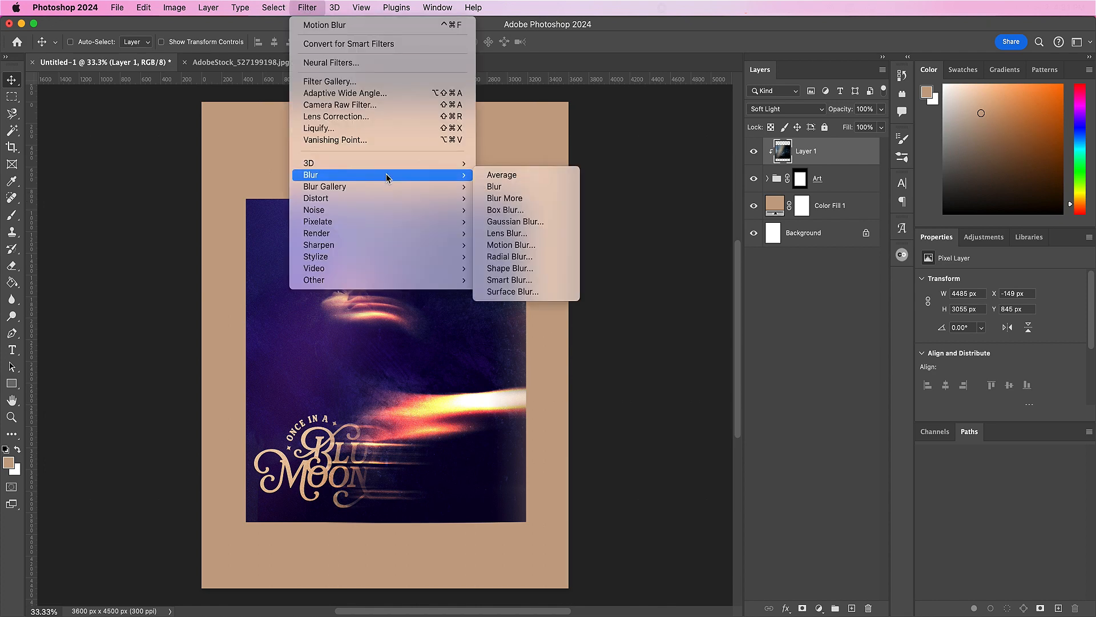
{"action": "left_click", "coordinate": [516, 227]}
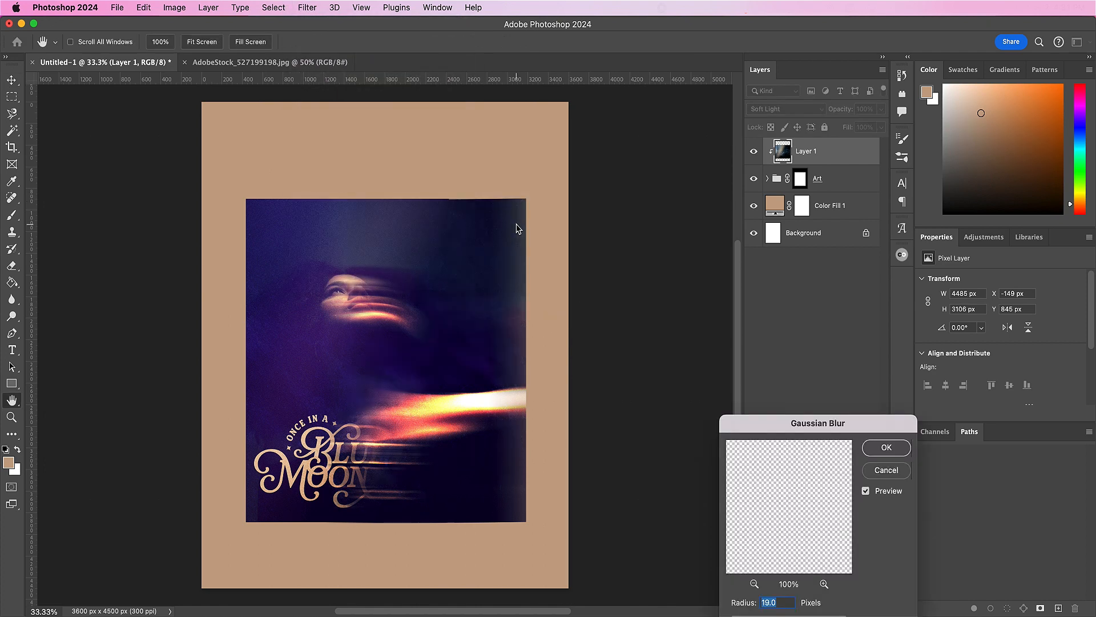
{"action": "left_click_drag", "start_coordinate": [746, 423], "coordinate": [498, 247]}
{"action": "type", "text": "36"}
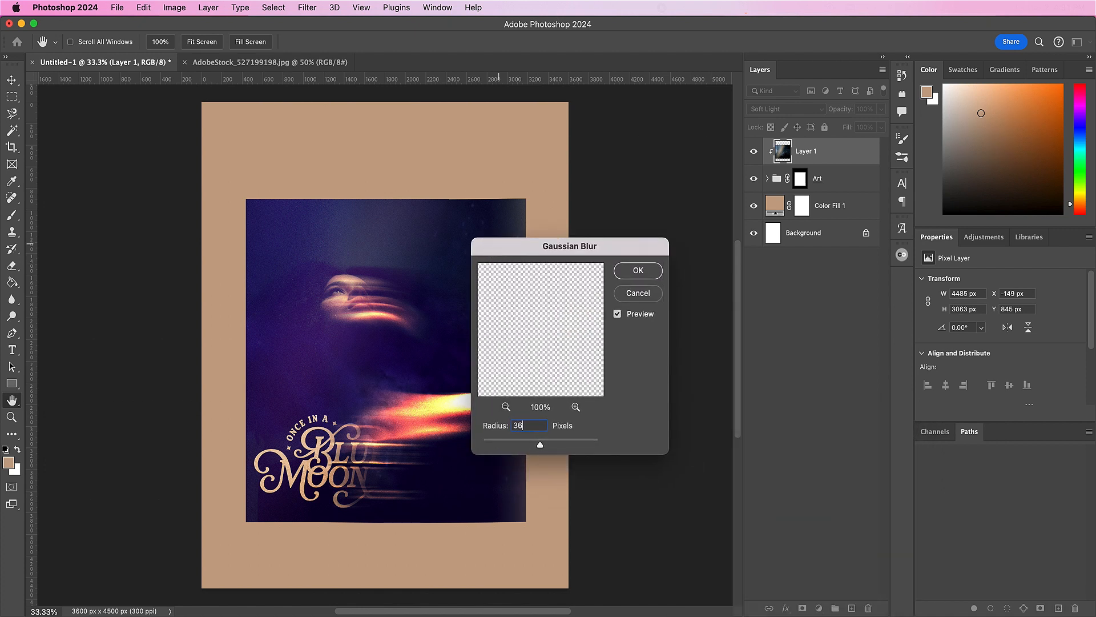
{"action": "left_click", "coordinate": [632, 274]}
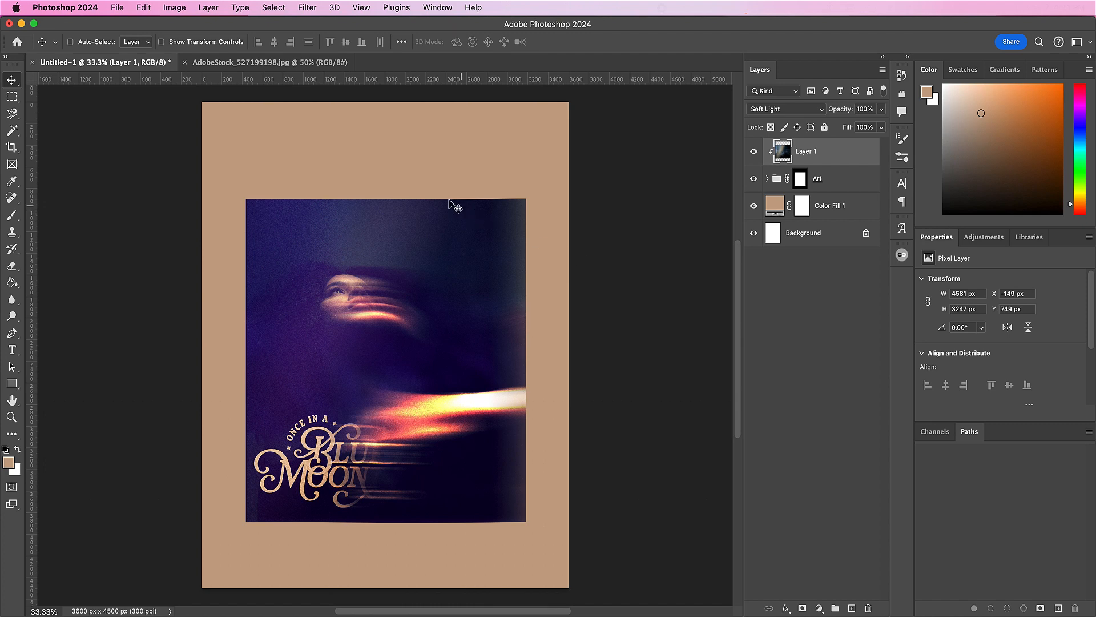
Step: Open AdobeStock_251026410.jpg and bring its image into Untitled-1 as a layer above Layer 1
{"action": "key", "text": "super+s"}
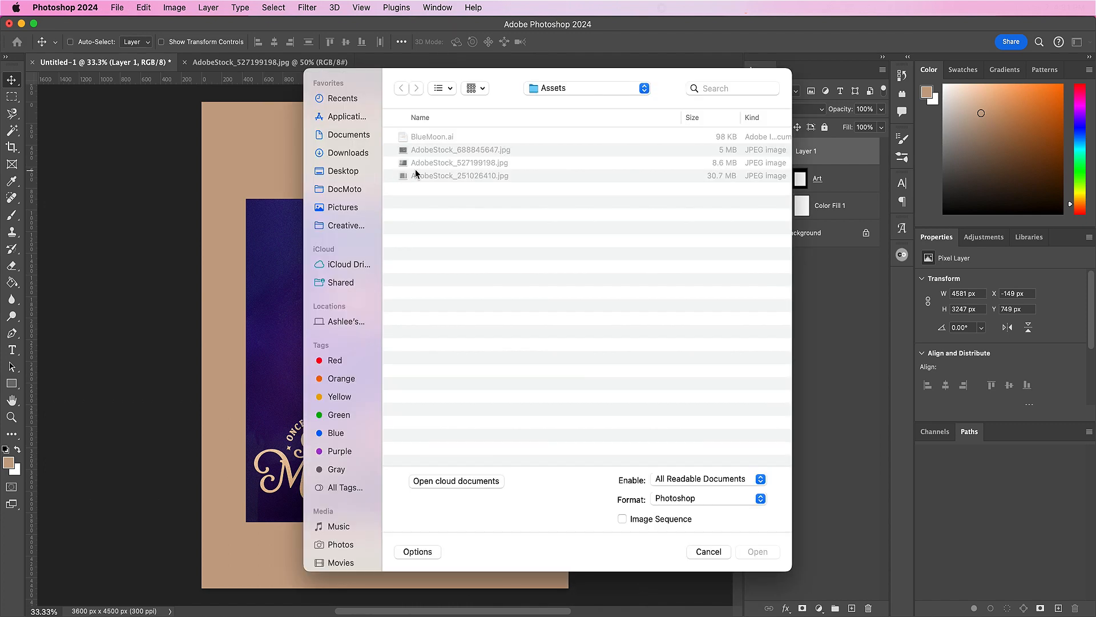
{"action": "double_click", "coordinate": [424, 176]}
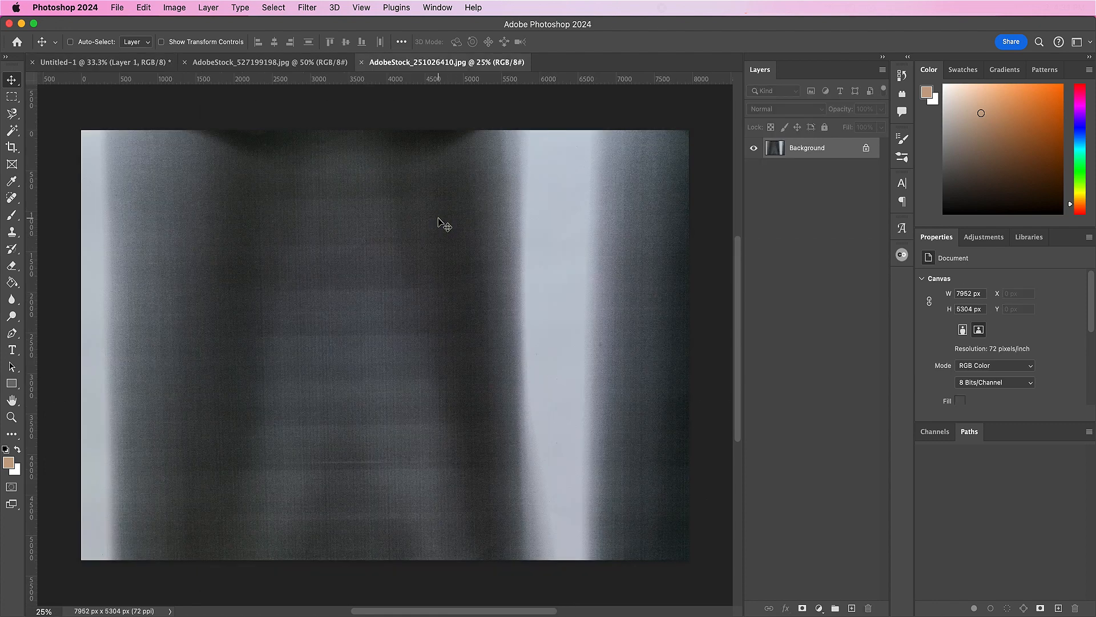
{"action": "left_click_drag", "start_coordinate": [401, 204], "coordinate": [395, 382]}
Step: Scale the striped texture layer proportionally to 4772 × 3182 px and position it over the artwork with its bright streak right of centre
{"action": "key", "text": "super+t"}
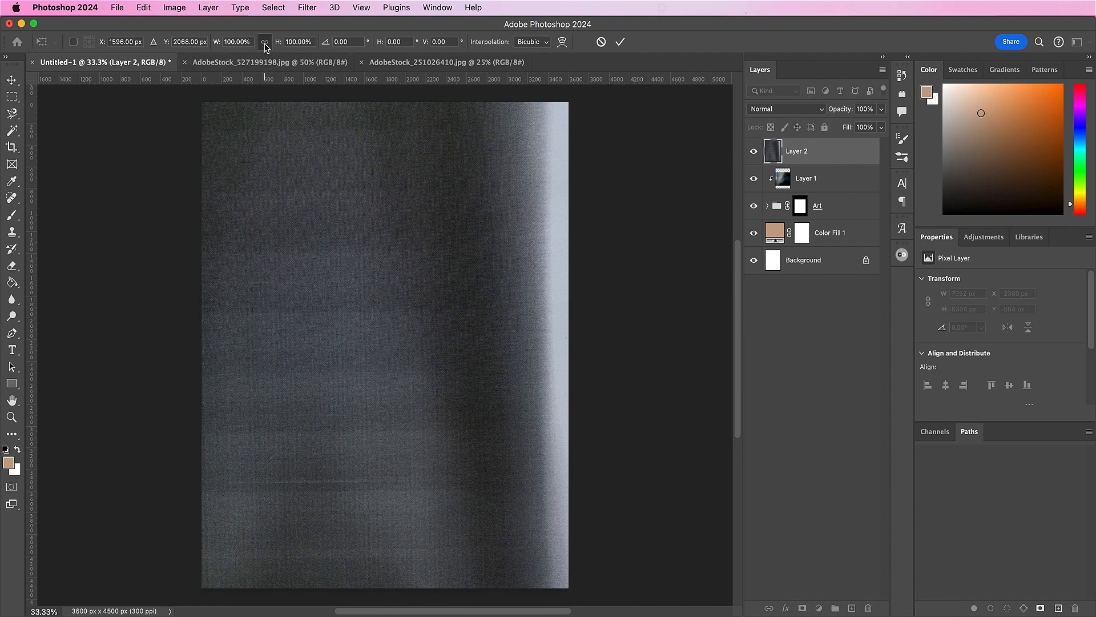
{"action": "left_click_drag", "start_coordinate": [299, 45], "coordinate": [323, 102]}
{"action": "left_click_drag", "start_coordinate": [415, 298], "coordinate": [429, 343]}
{"action": "key", "text": "Return"}
{"action": "left_click_drag", "start_coordinate": [497, 355], "coordinate": [438, 350]}
Step: Clip Layer 2 to the Art group and set its blend mode to Soft Light
{"action": "right_click", "coordinate": [830, 154]}
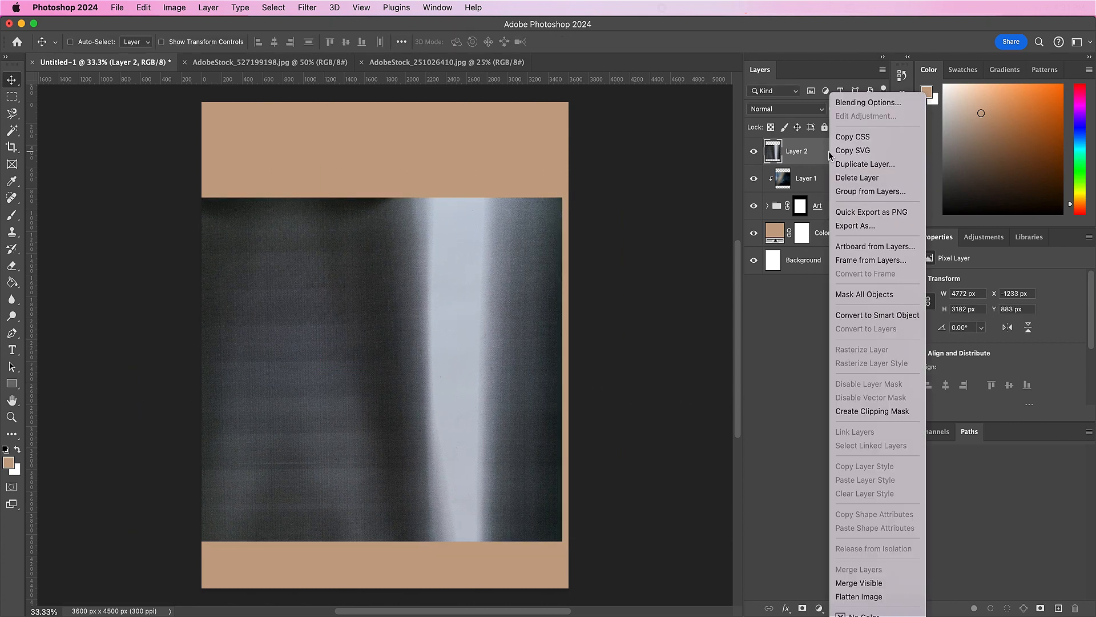
{"action": "left_click", "coordinate": [855, 411]}
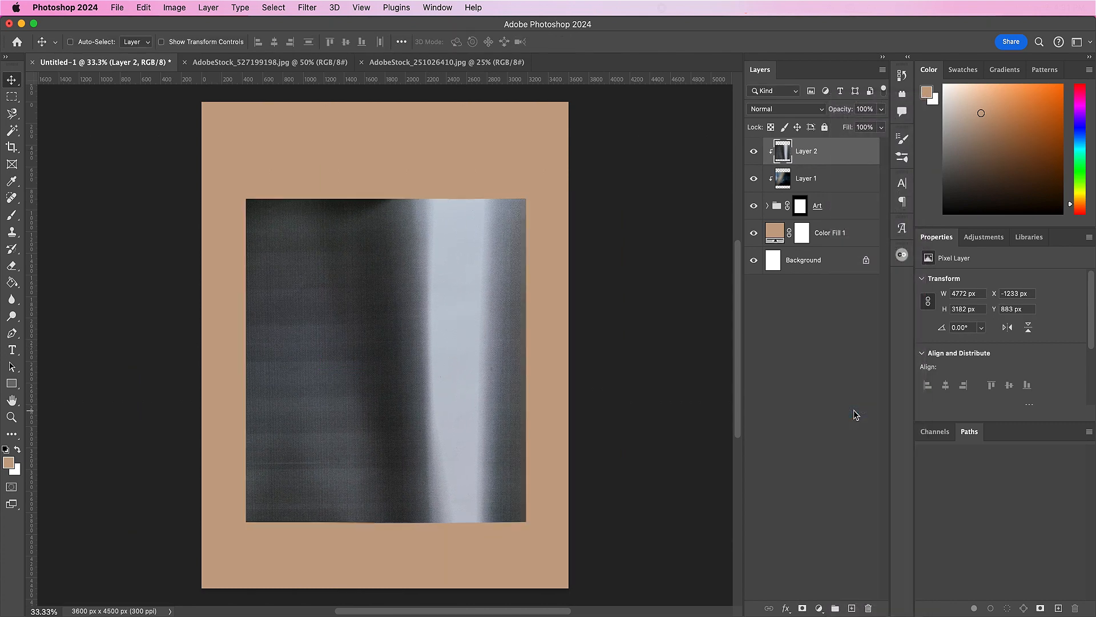
{"action": "left_click", "coordinate": [774, 110]}
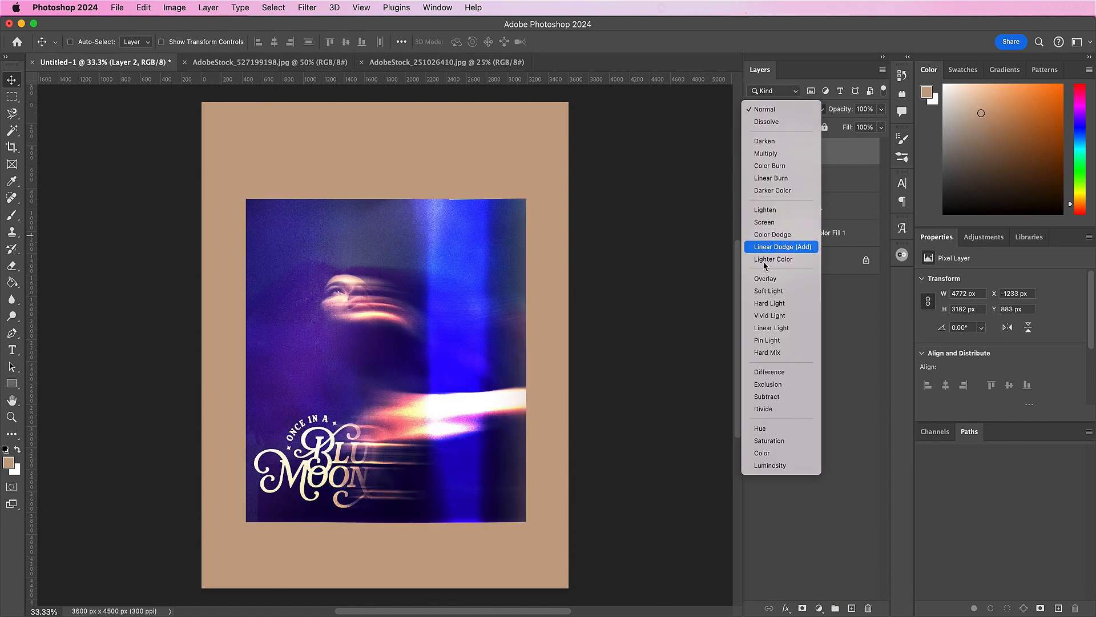
{"action": "left_click", "coordinate": [764, 291]}
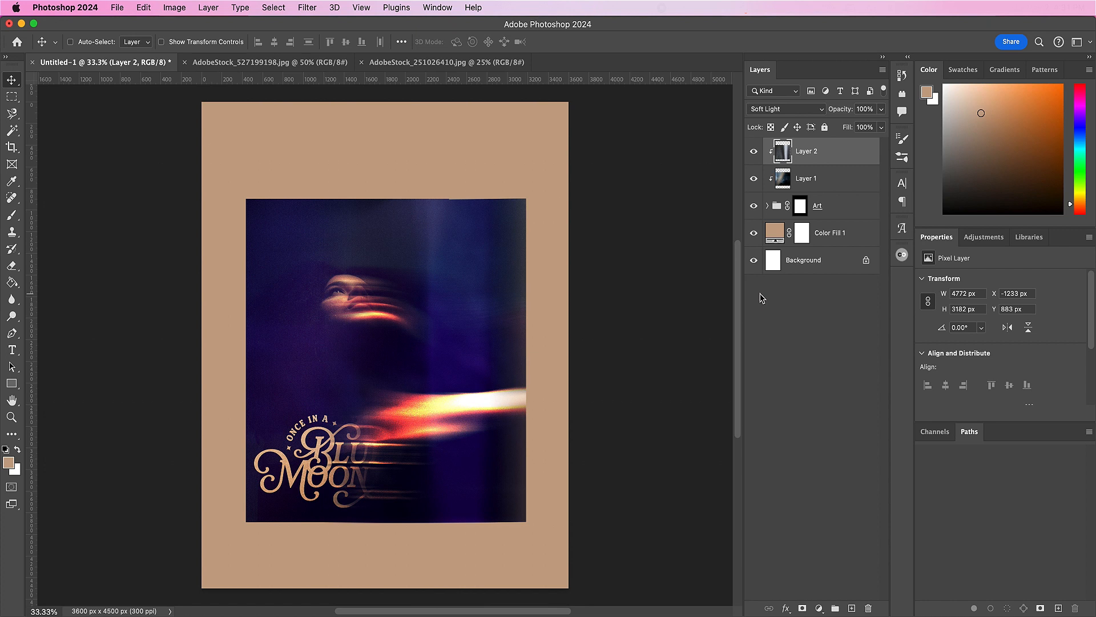